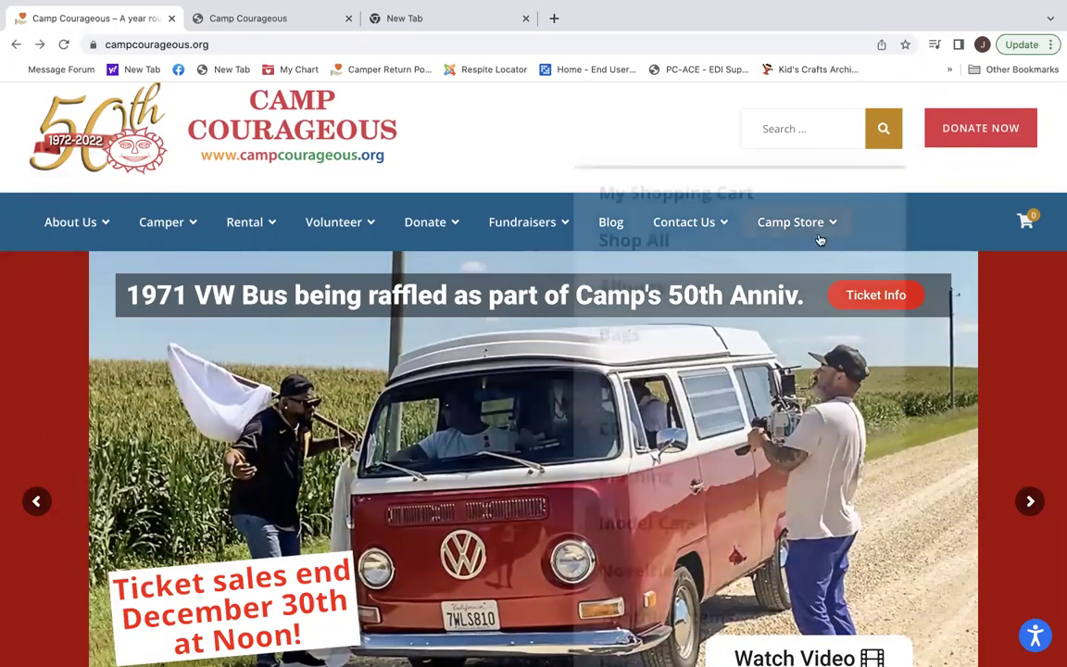
# Open Camp Information from the Camper menu and scroll to the 2023 schedule and registration notice.
pyautogui.moveTo(492, 248)
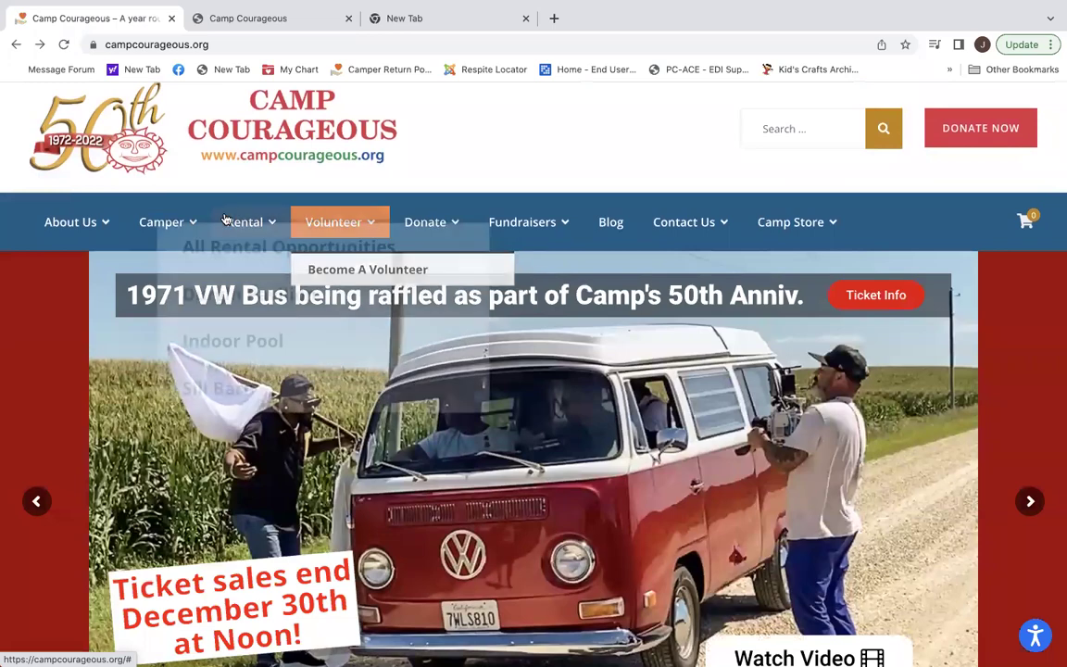
pyautogui.moveTo(182, 222)
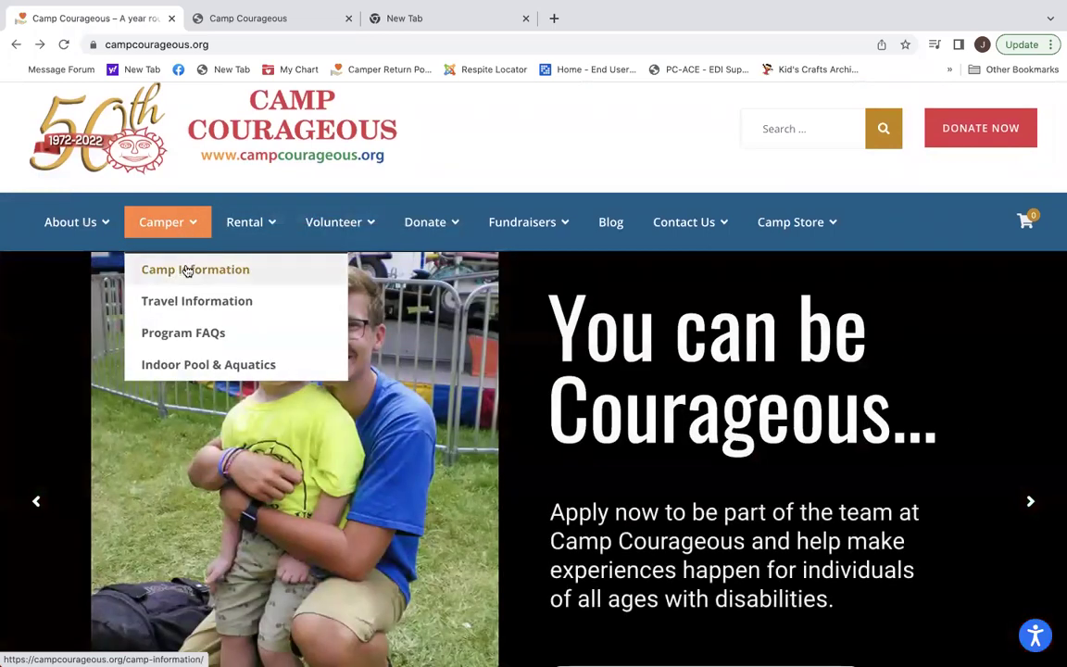
pyautogui.click(187, 271)
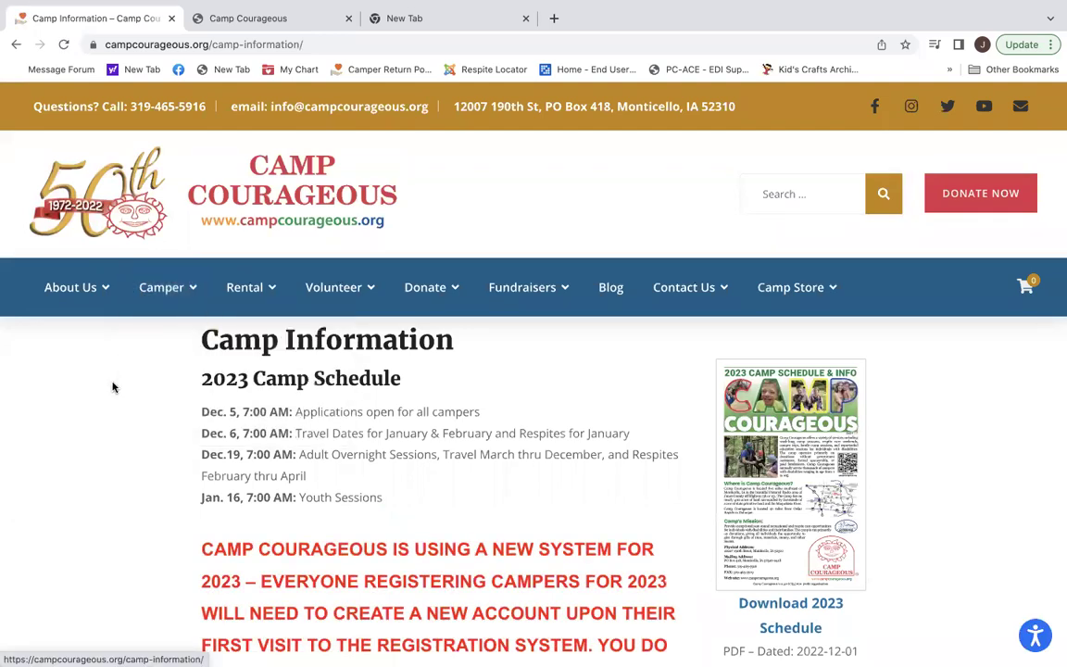
pyautogui.scroll(-3, 112, 387)
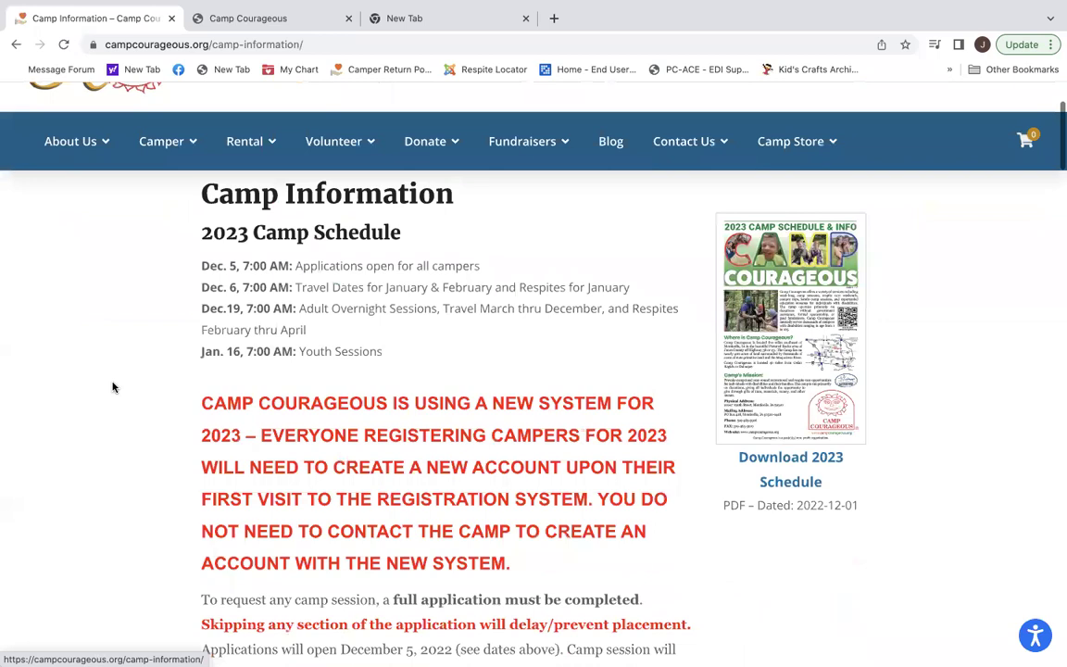
pyautogui.scroll(-1, 112, 387)
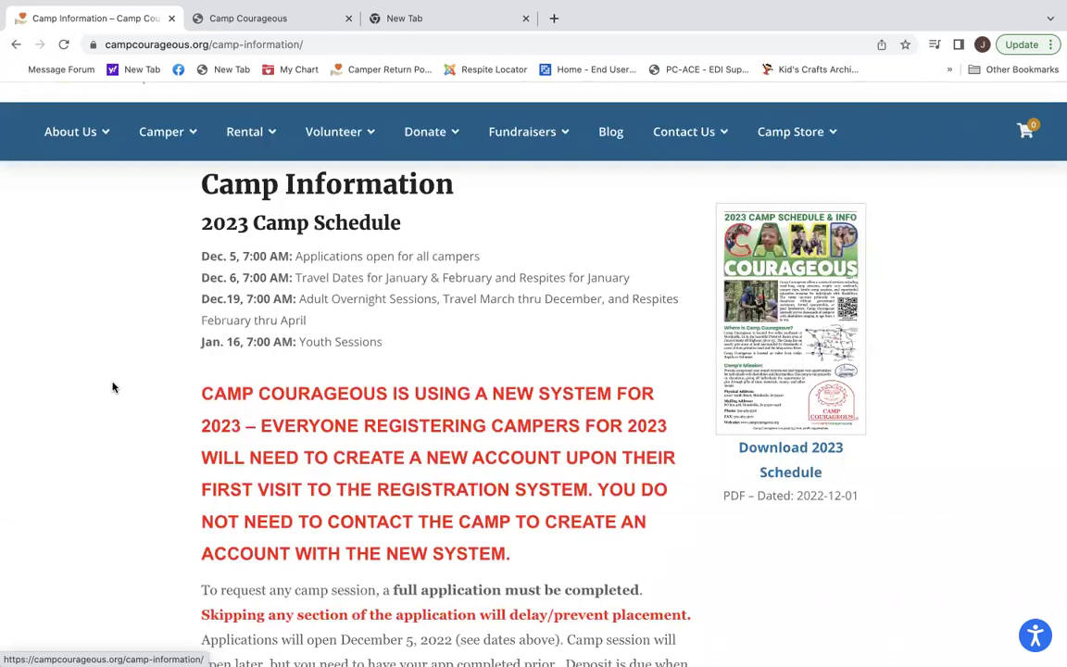
# Switch to the UltraCamp login page and start a new user account.
pyautogui.click(260, 17)
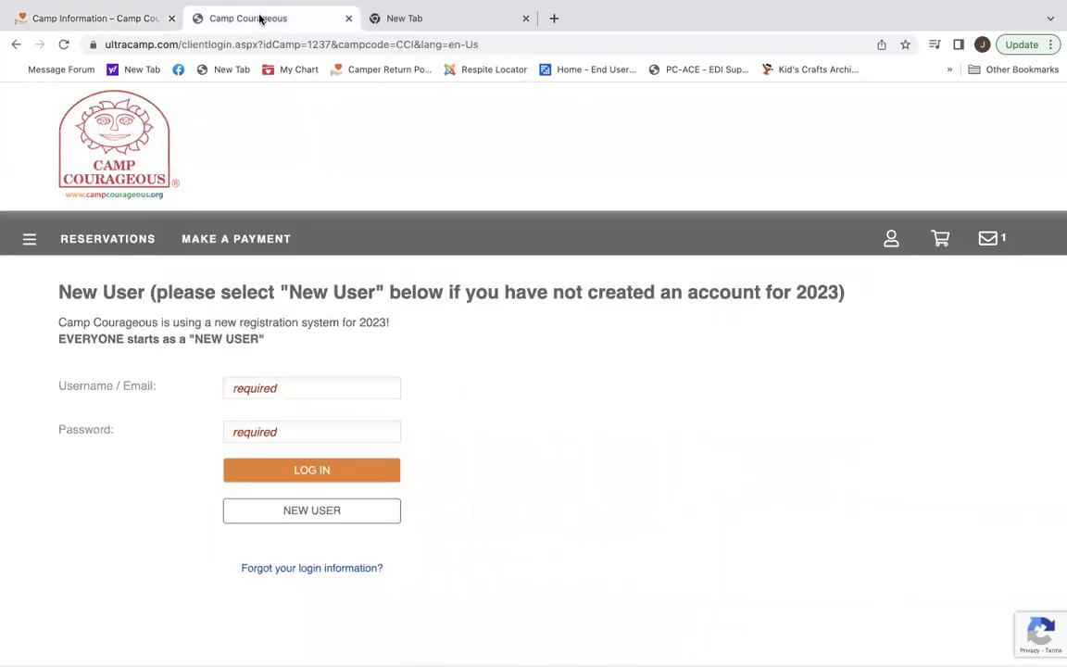
pyautogui.scroll(-1, 659, 415)
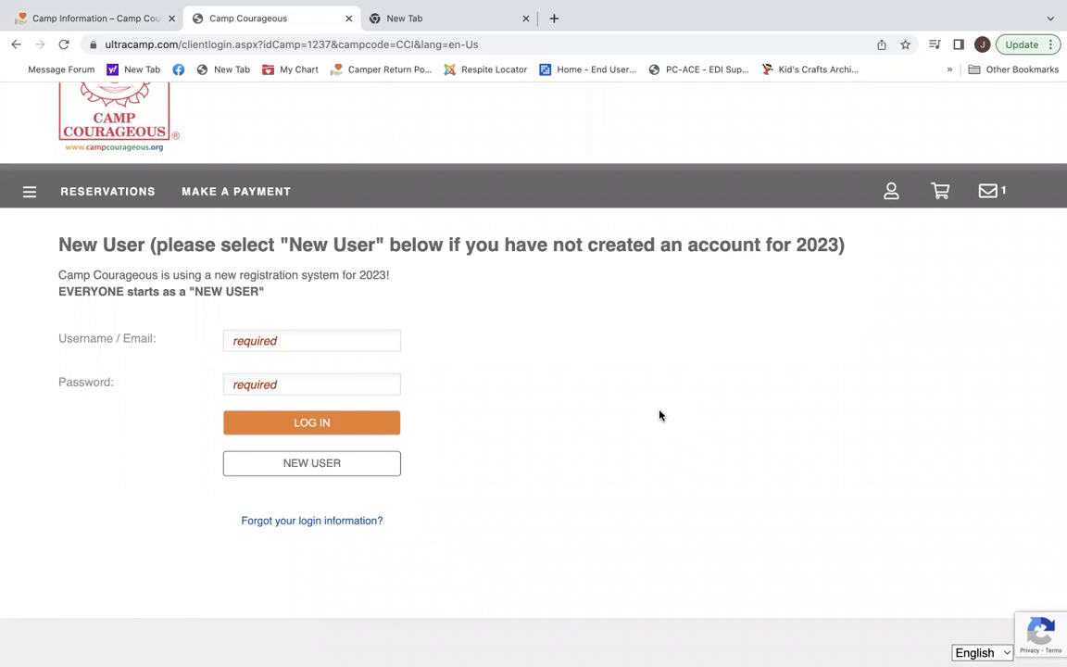
pyautogui.click(359, 464)
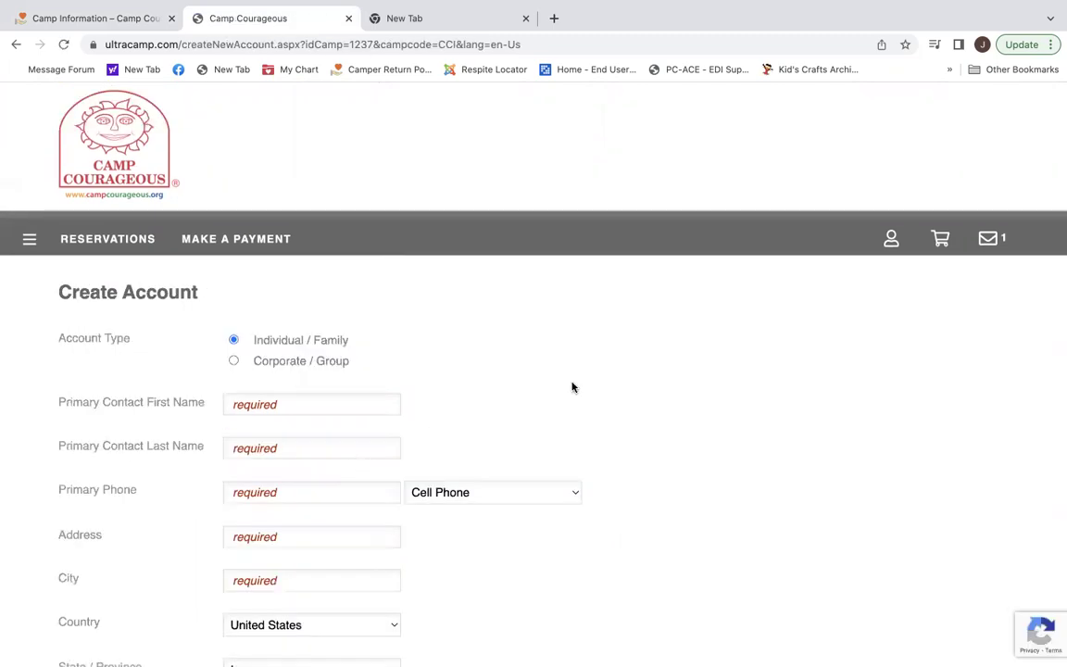
pyautogui.scroll(-3, 572, 387)
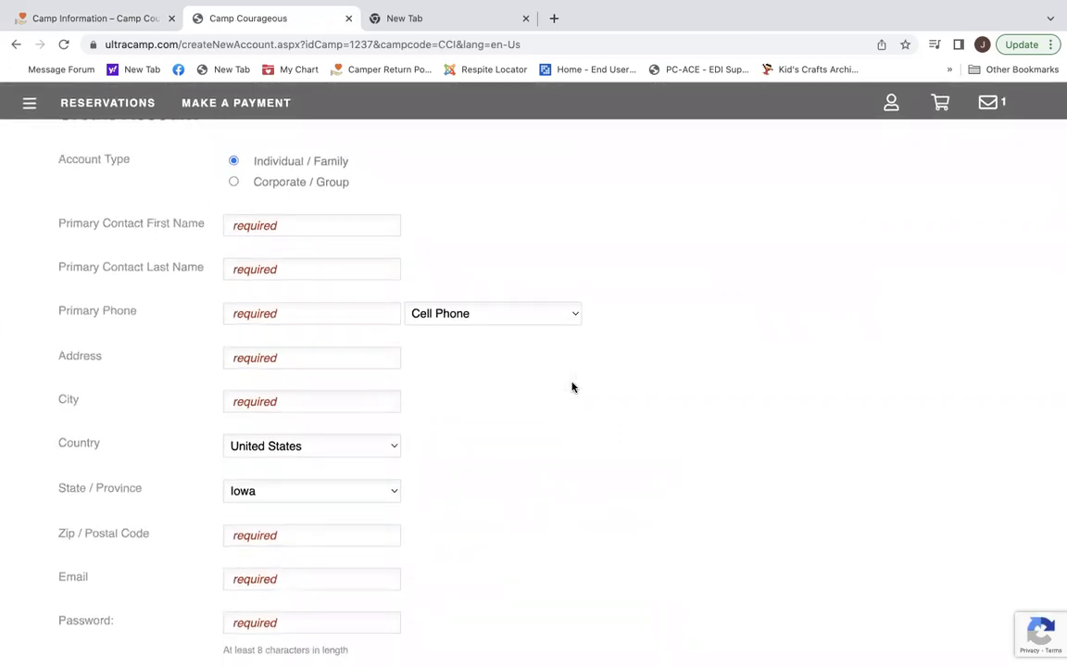
# Enter the primary contact's first name, last name and phone number.
pyautogui.click(338, 224)
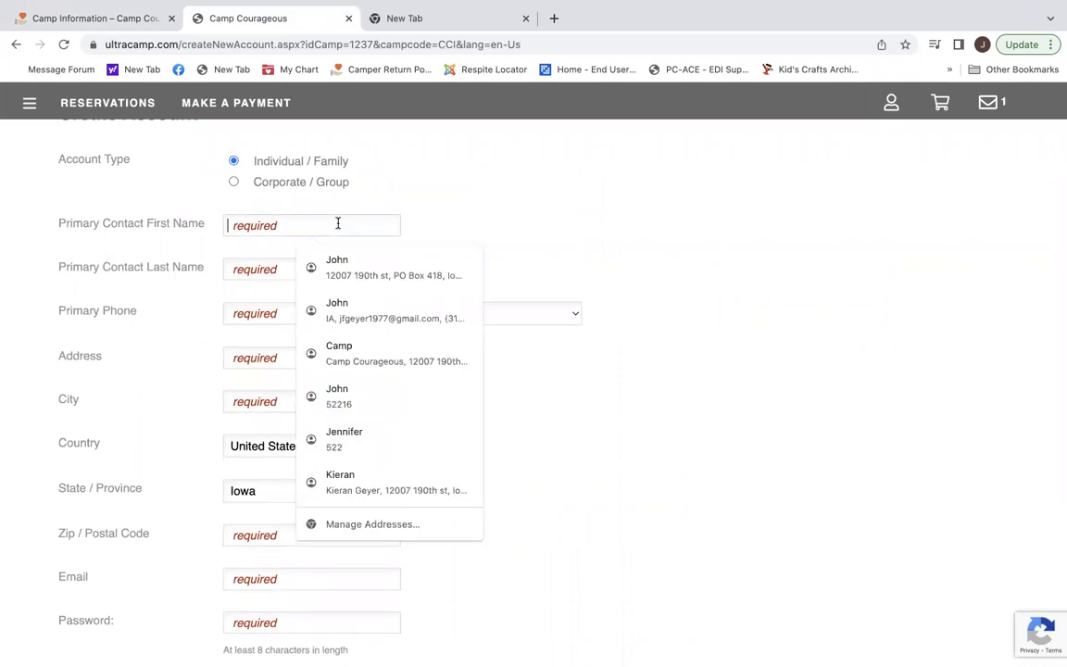
pyautogui.press('Tab')
pyautogui.press('Tab')
pyautogui.write('555-123-5678')
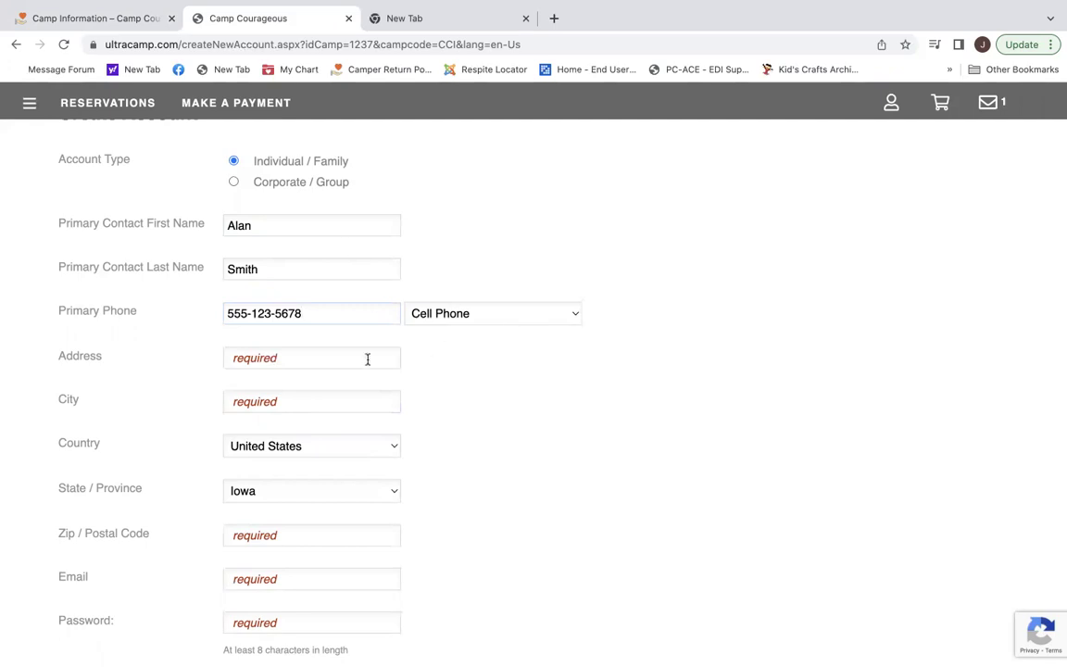
# Fill in the contact's street address, city and zip code.
pyautogui.click(334, 359)
pyautogui.write('1')
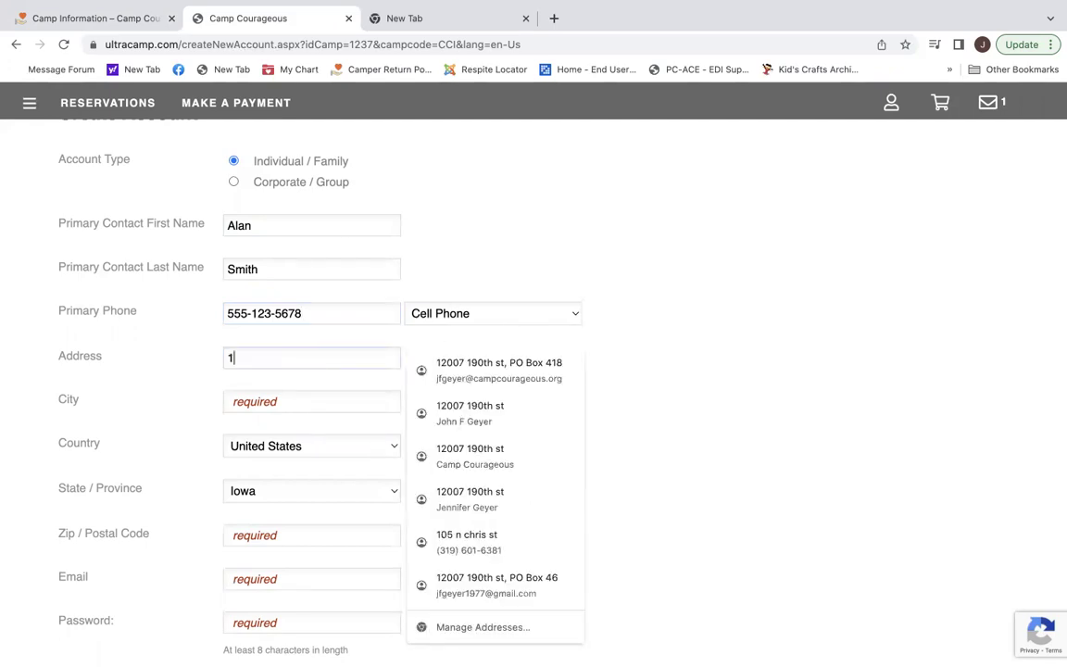
pyautogui.write('234 Anytown')
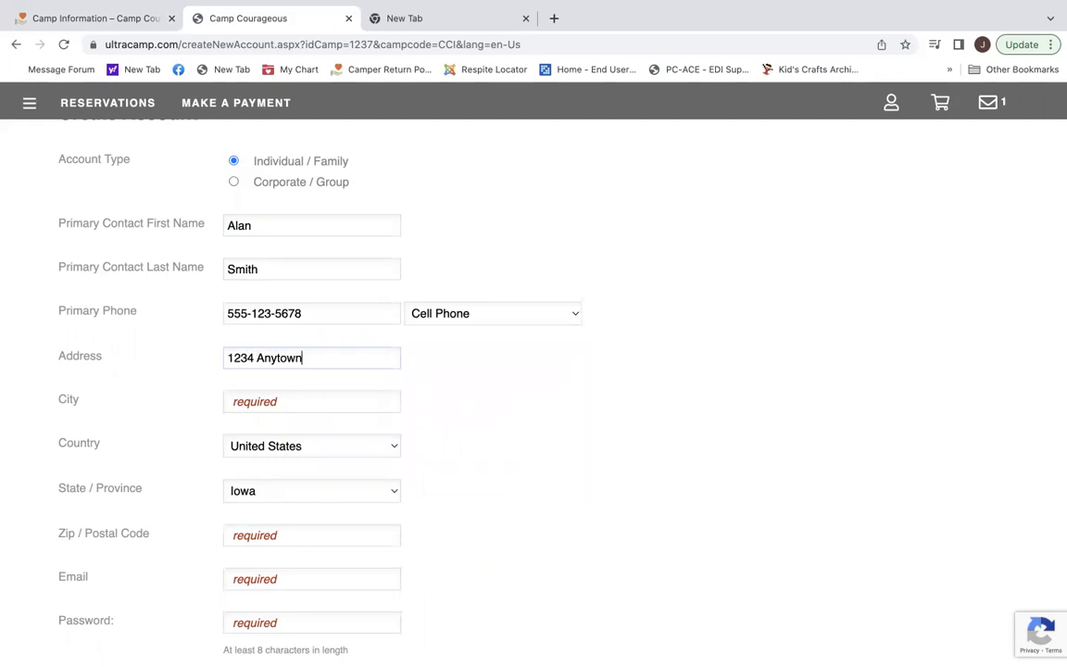
pyautogui.press('Tab')
pyautogui.write('Monticello')
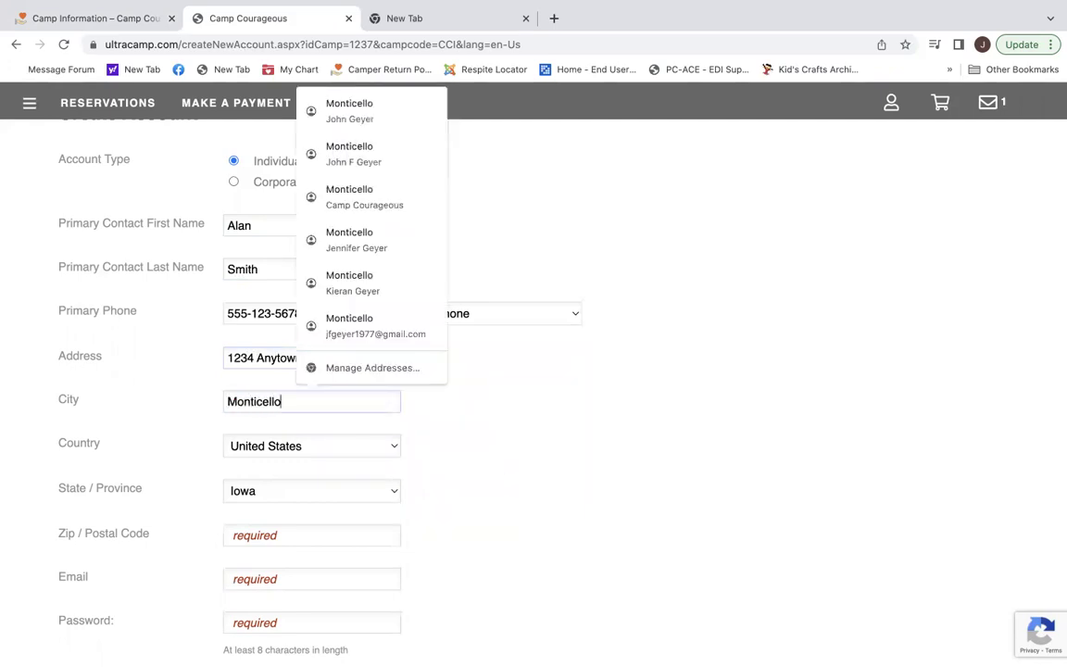
pyautogui.press('Escape')
pyautogui.scroll(-3, 364, 446)
pyautogui.click(326, 397)
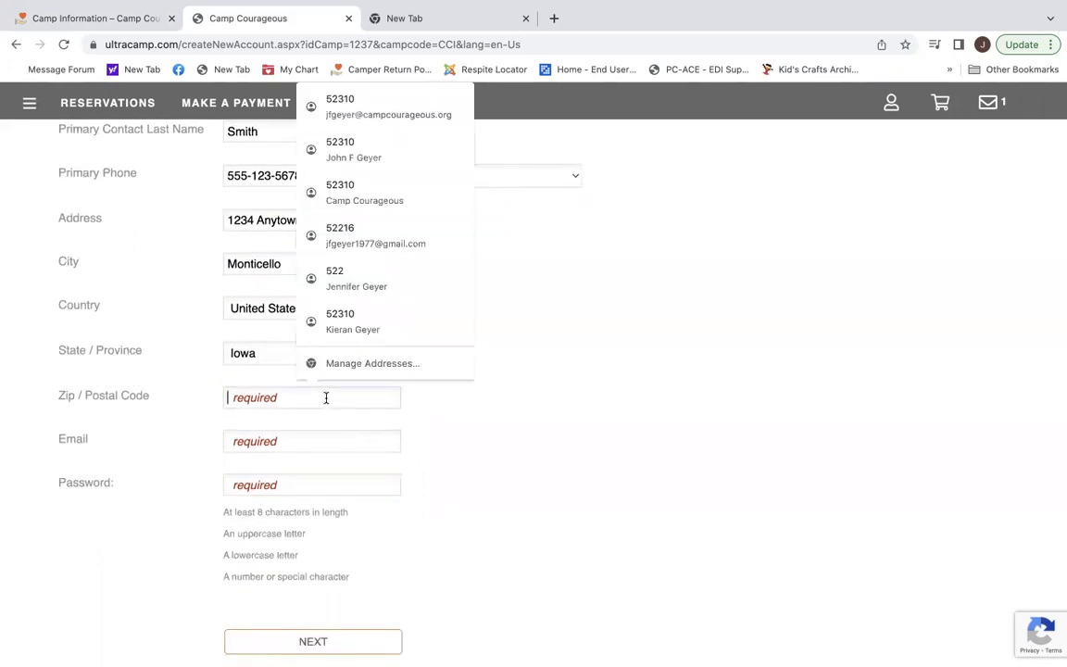
pyautogui.write('52310')
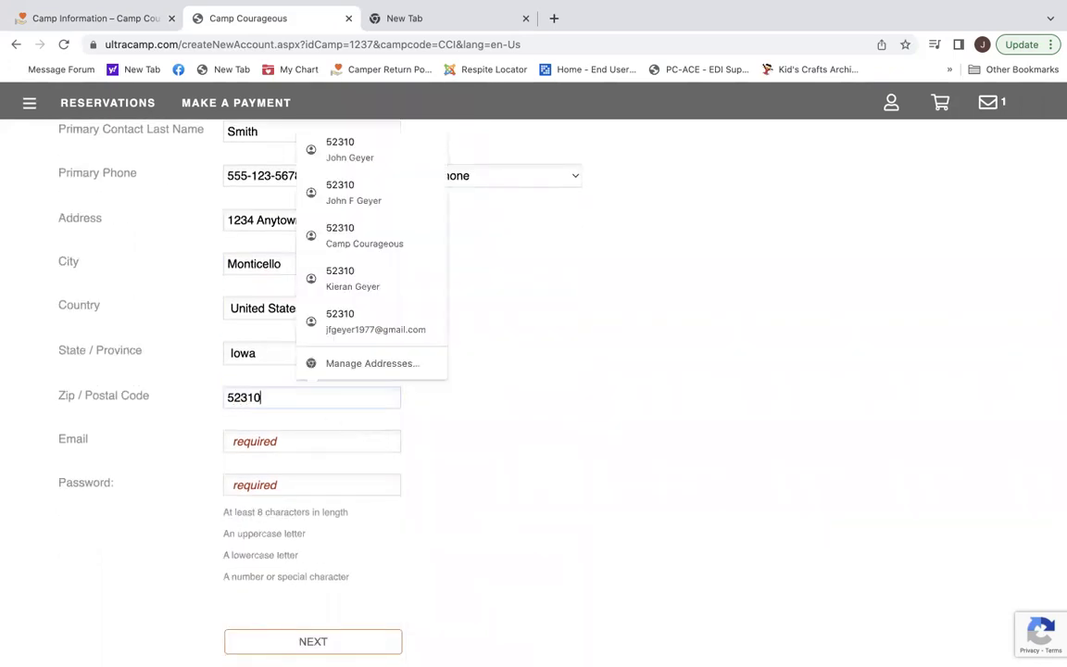
# Enter the contact's e-mail and an account password, then submit the new account.
pyautogui.click(312, 442)
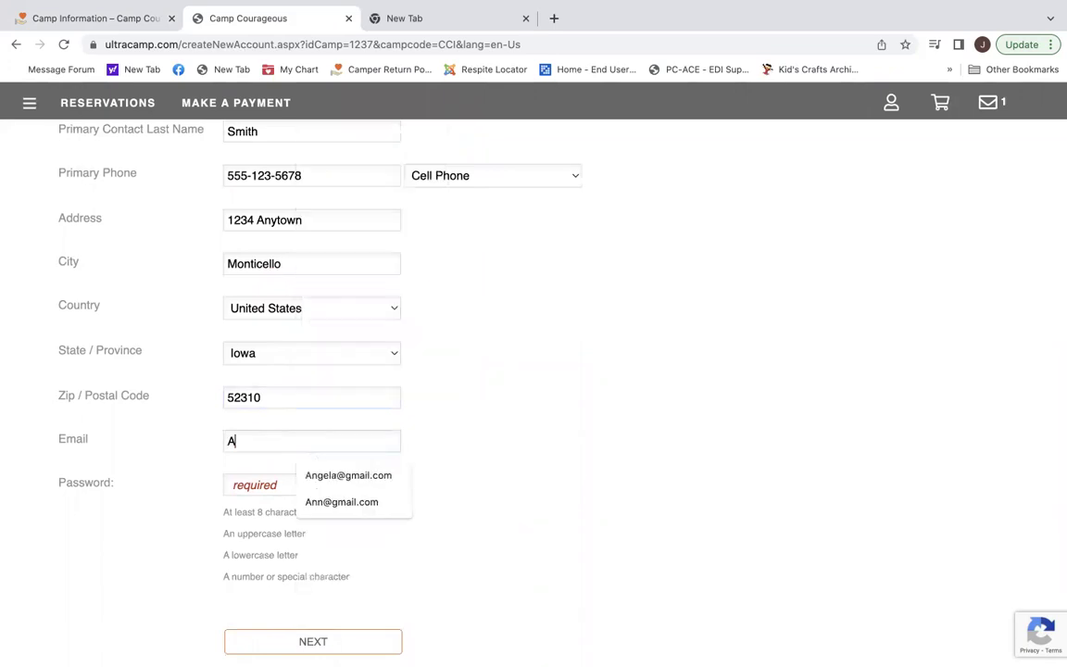
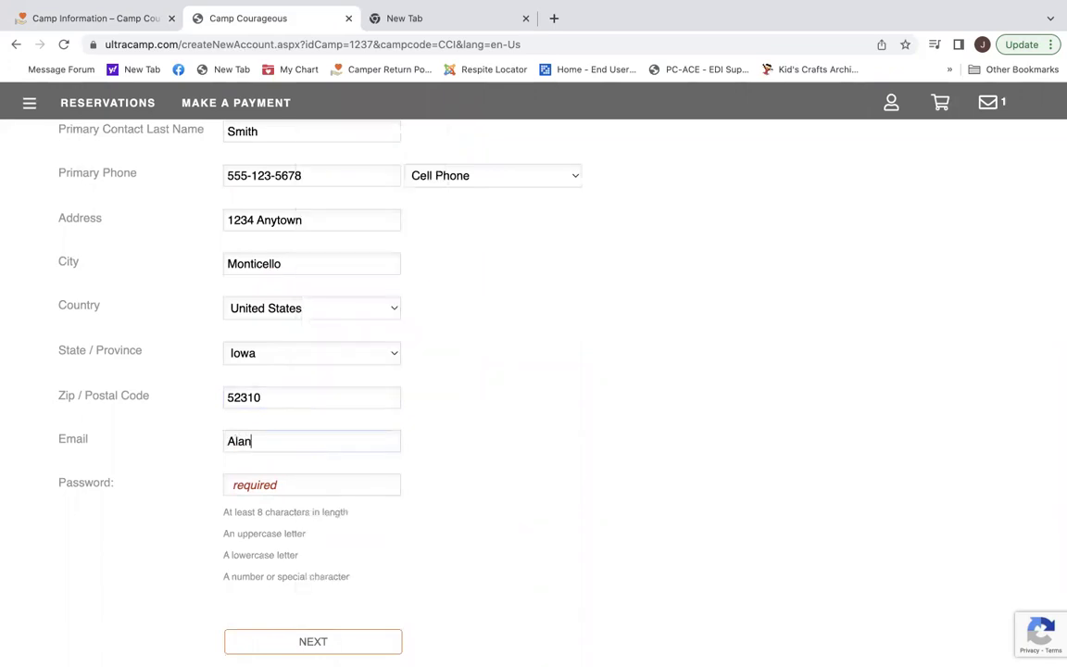
pyautogui.click(297, 480)
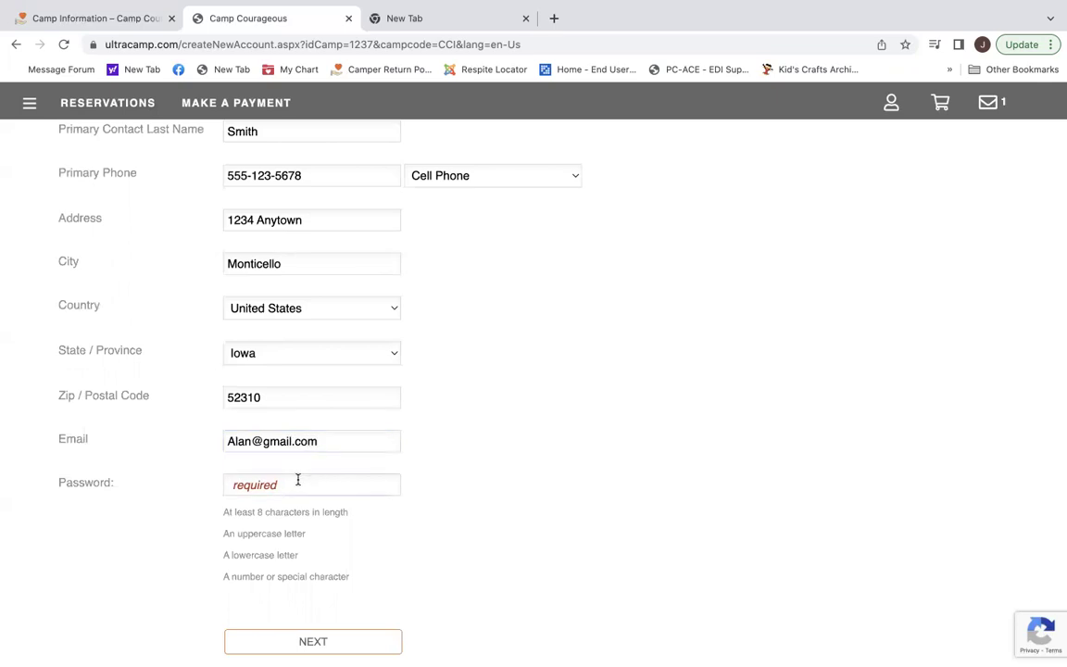
pyautogui.write('•••••••••')
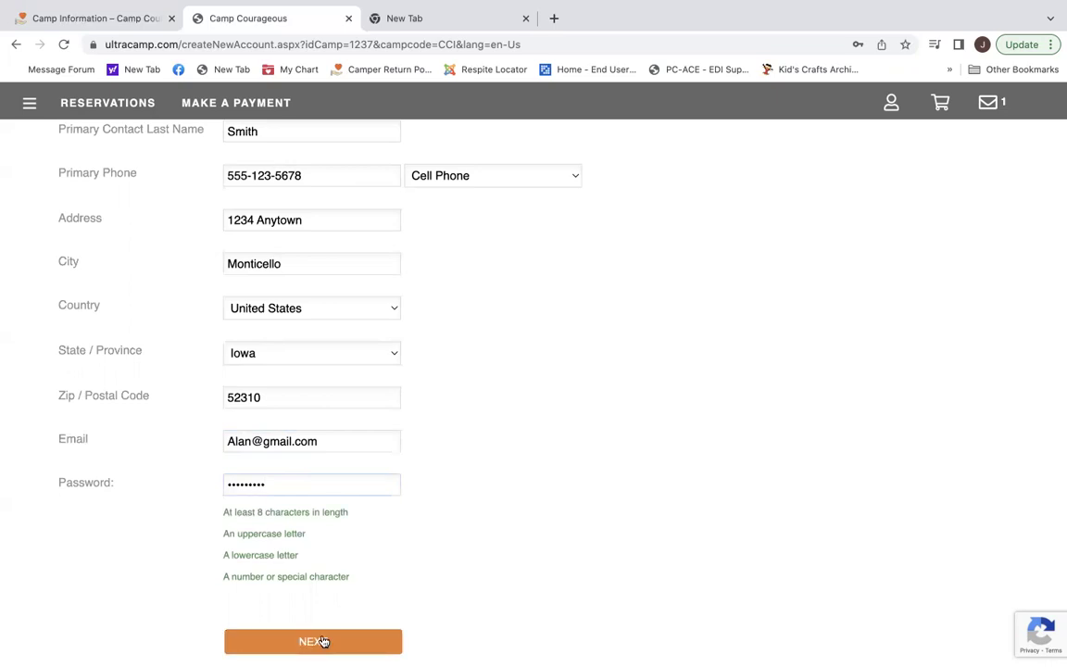
pyautogui.click(322, 641)
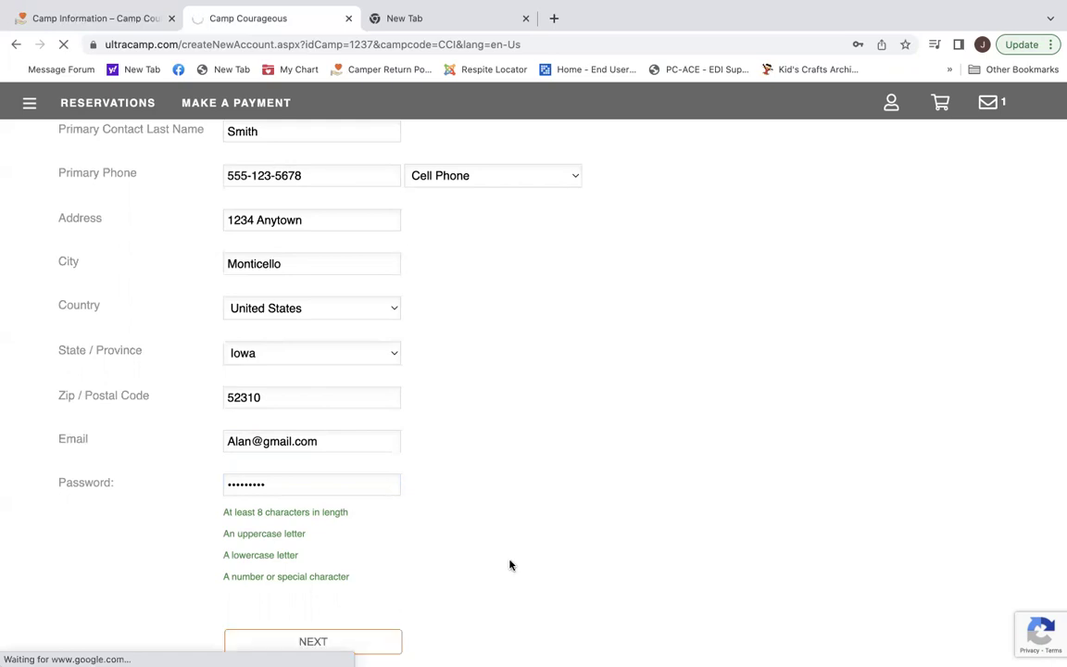
# Expand Alternate Contacts on My Account and begin adding a new contact.
pyautogui.scroll(-2, 509, 565)
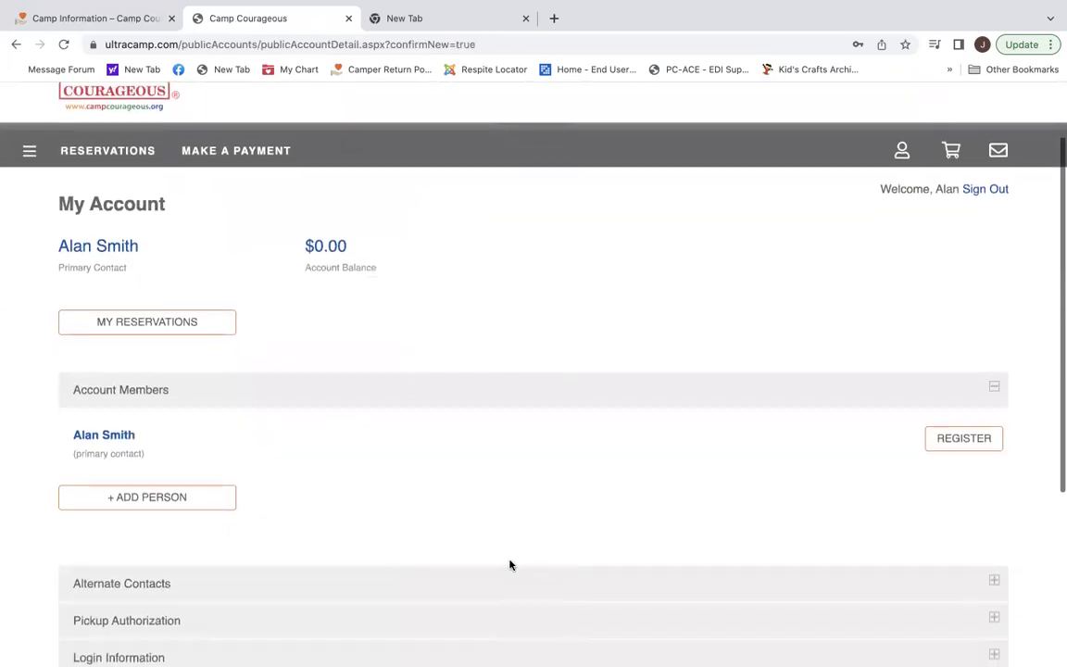
pyautogui.scroll(-1, 510, 565)
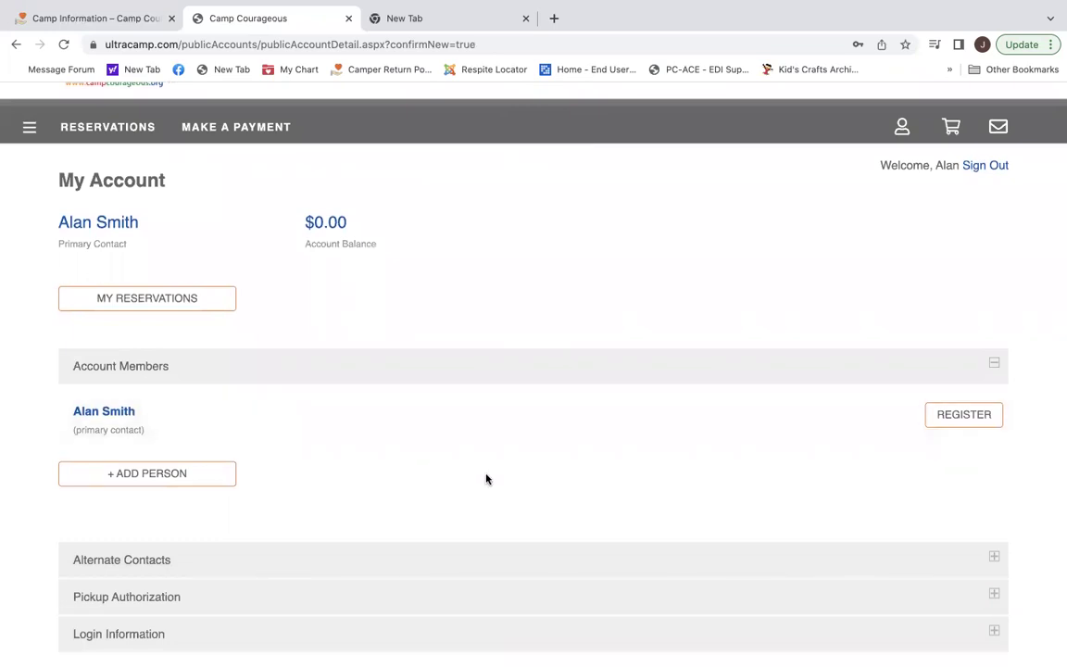
pyautogui.scroll(-1, 486, 478)
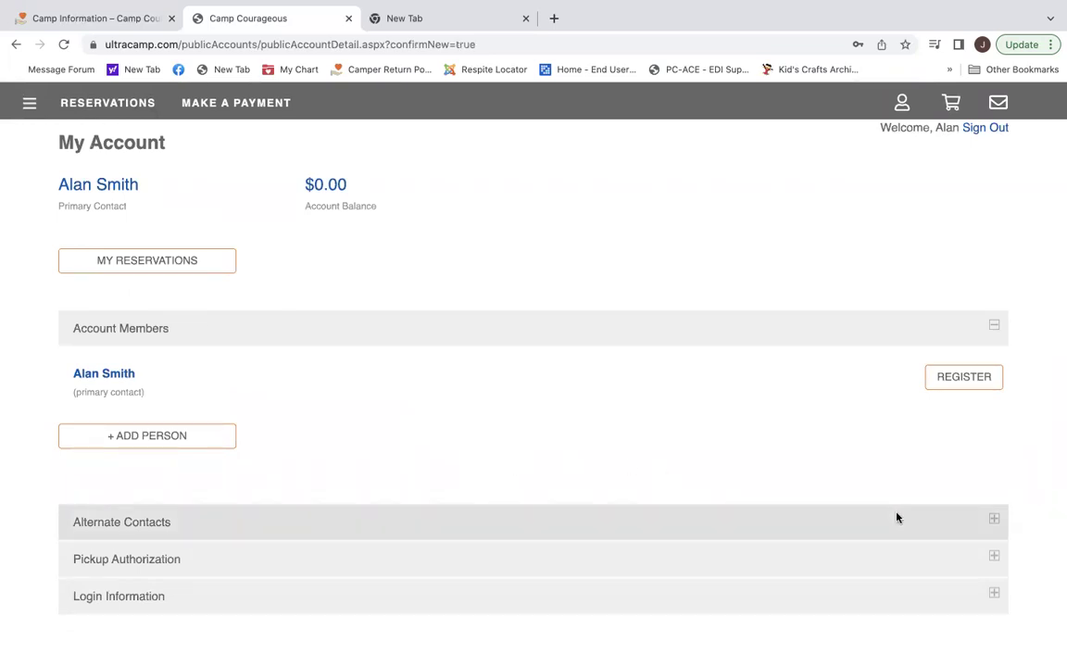
pyautogui.click(997, 522)
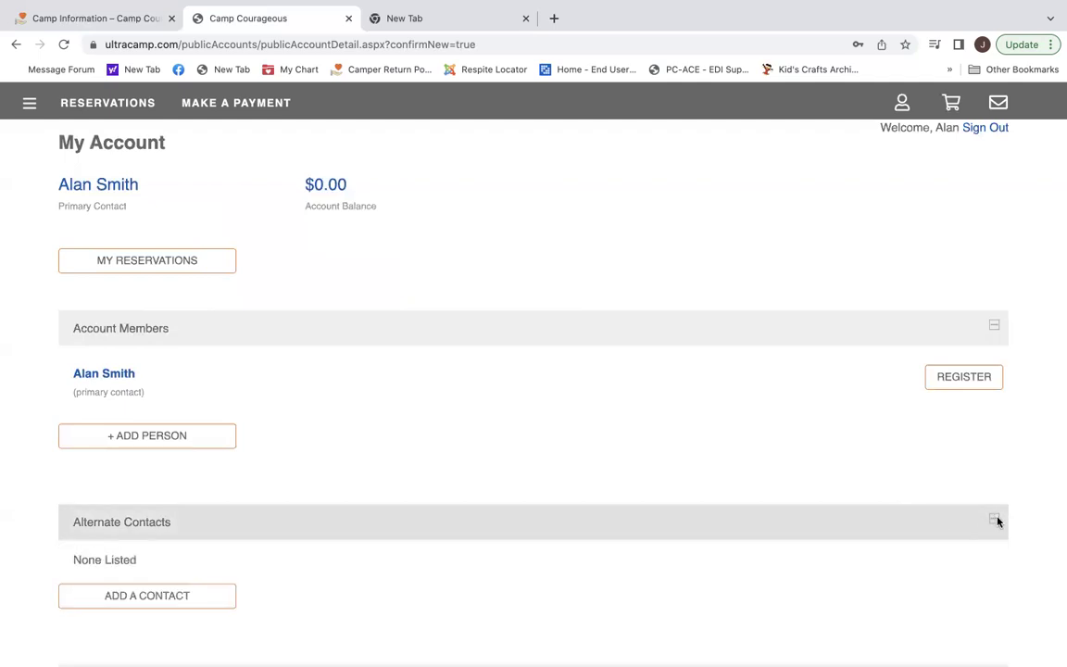
pyautogui.scroll(-3, 466, 538)
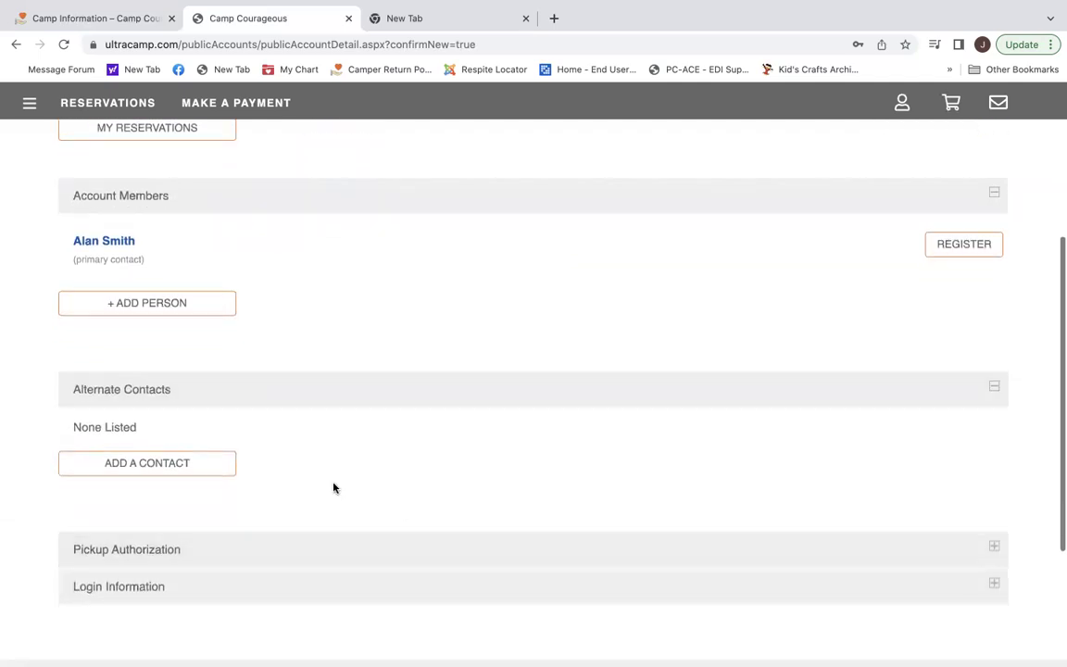
pyautogui.click(149, 464)
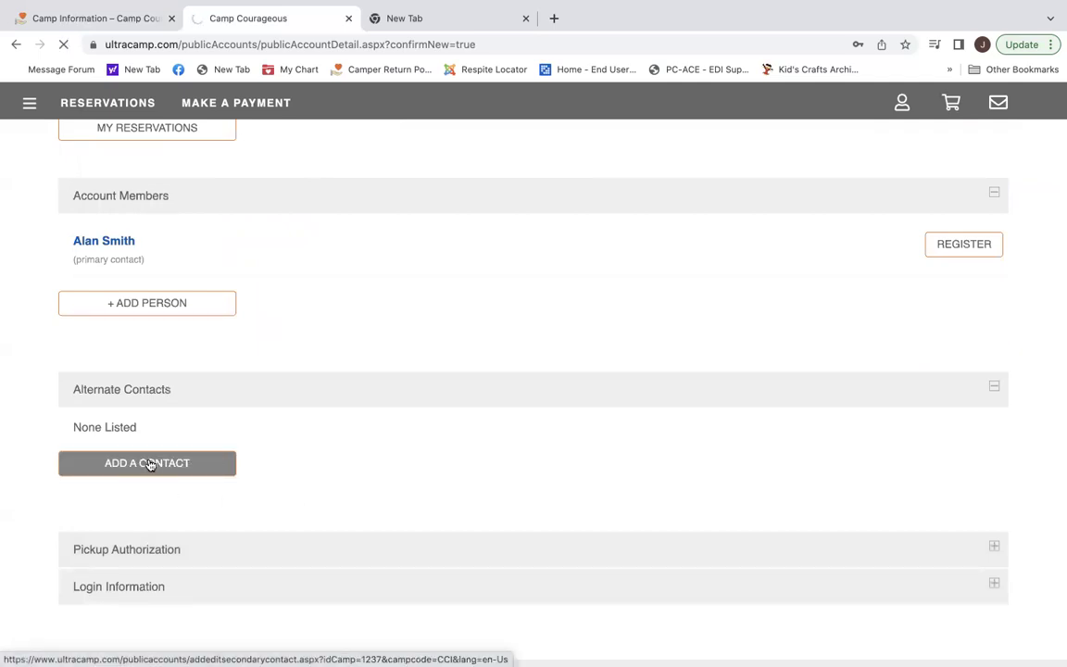
# Enter the alternate contact's name.
pyautogui.scroll(-1, 558, 392)
pyautogui.scroll(-1, 558, 392)
pyautogui.scroll(-1, 558, 392)
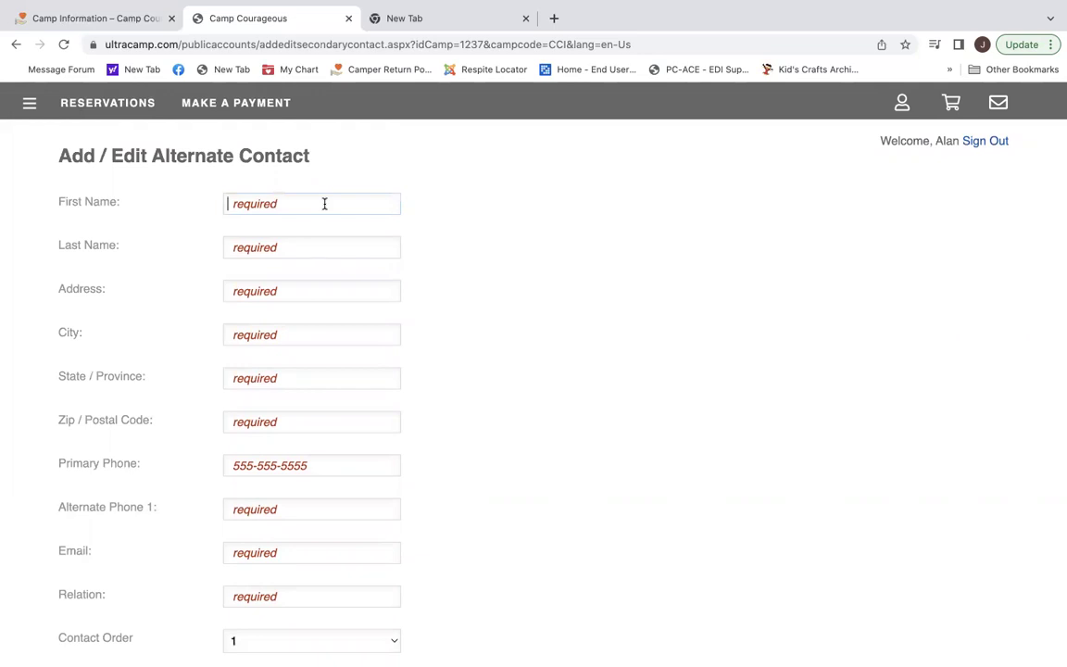
pyautogui.press('Tab')
# Fill in the contact's street address, city, state Iowa and zip code.
pyautogui.write('54321')
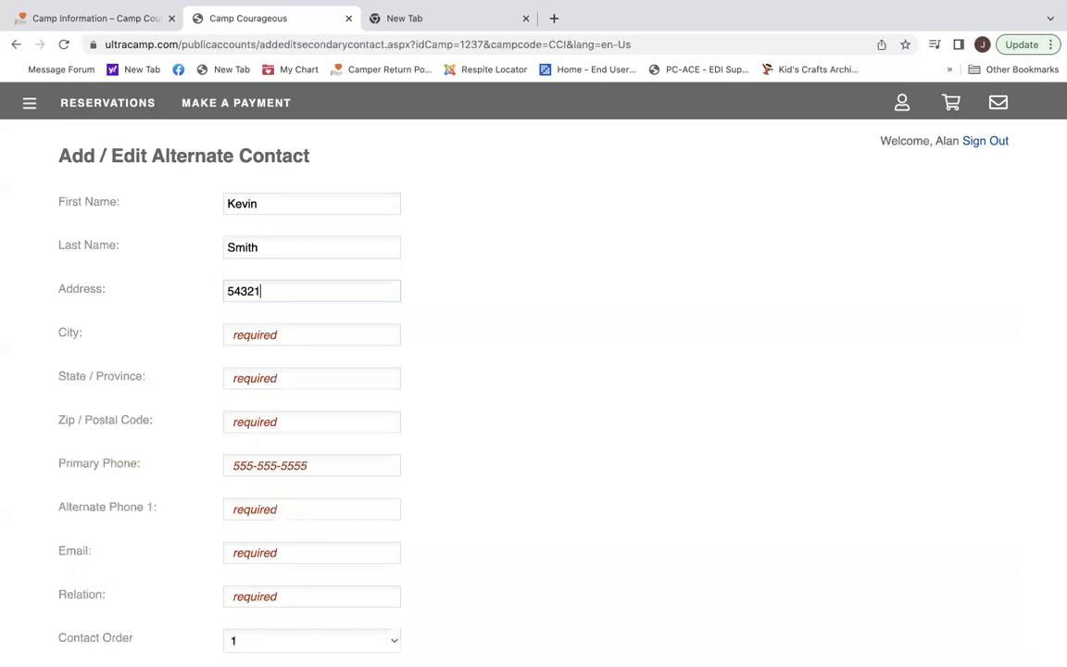
pyautogui.press('Tab')
pyautogui.write('Anytown')
pyautogui.press('Tab')
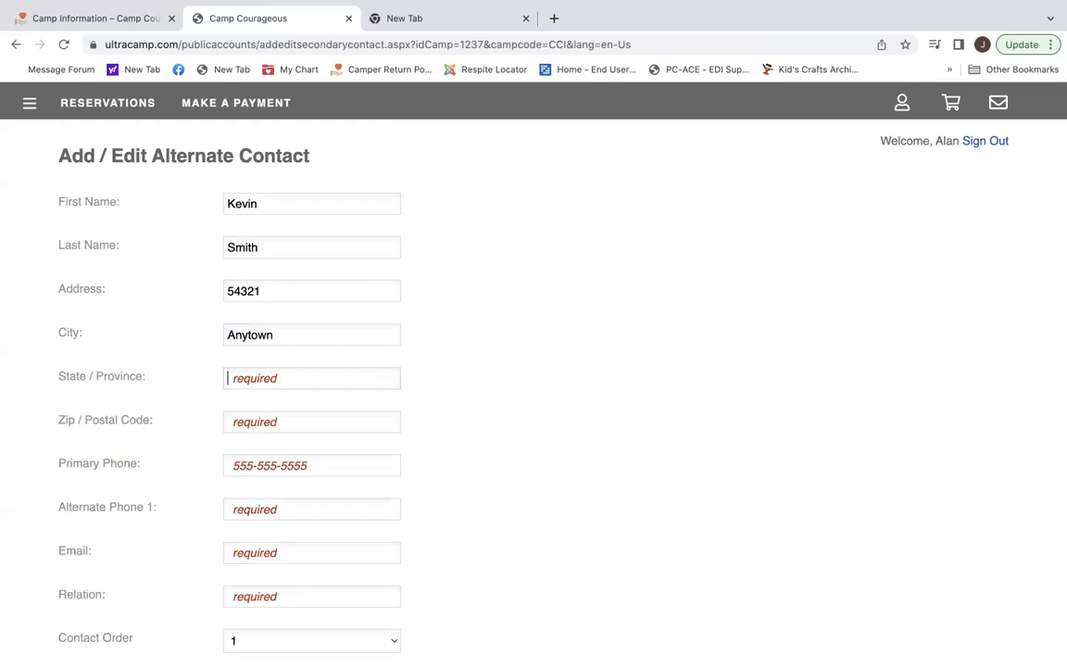
pyautogui.write('Iowa')
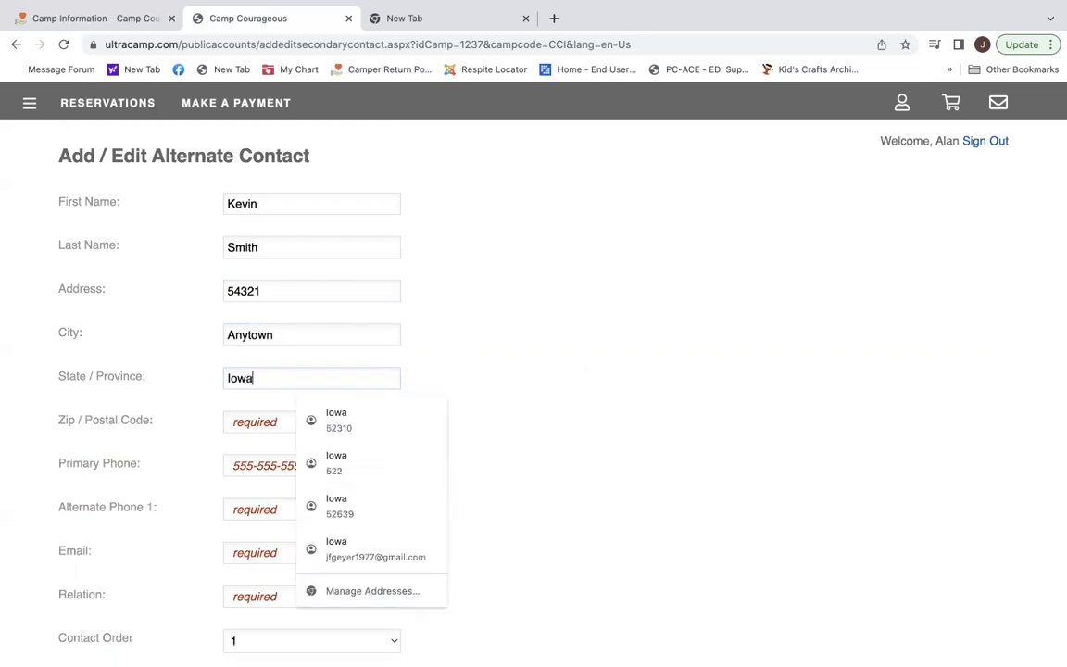
pyautogui.press('Tab')
pyautogui.write('52310')
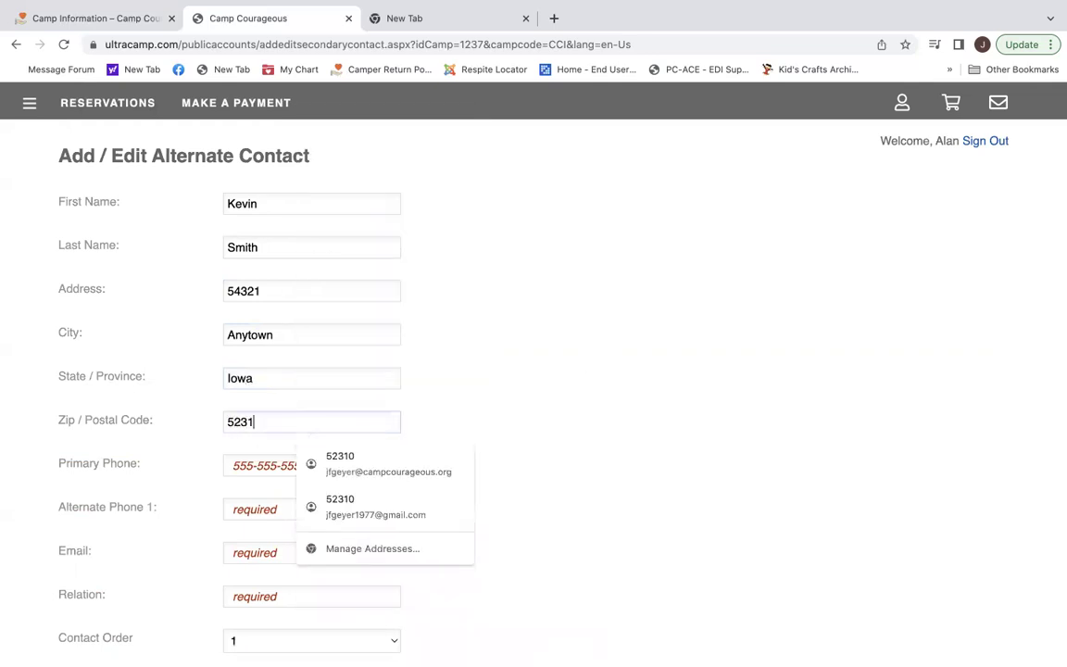
# Add the contact's primary and alternate phone numbers.
pyautogui.click(258, 466)
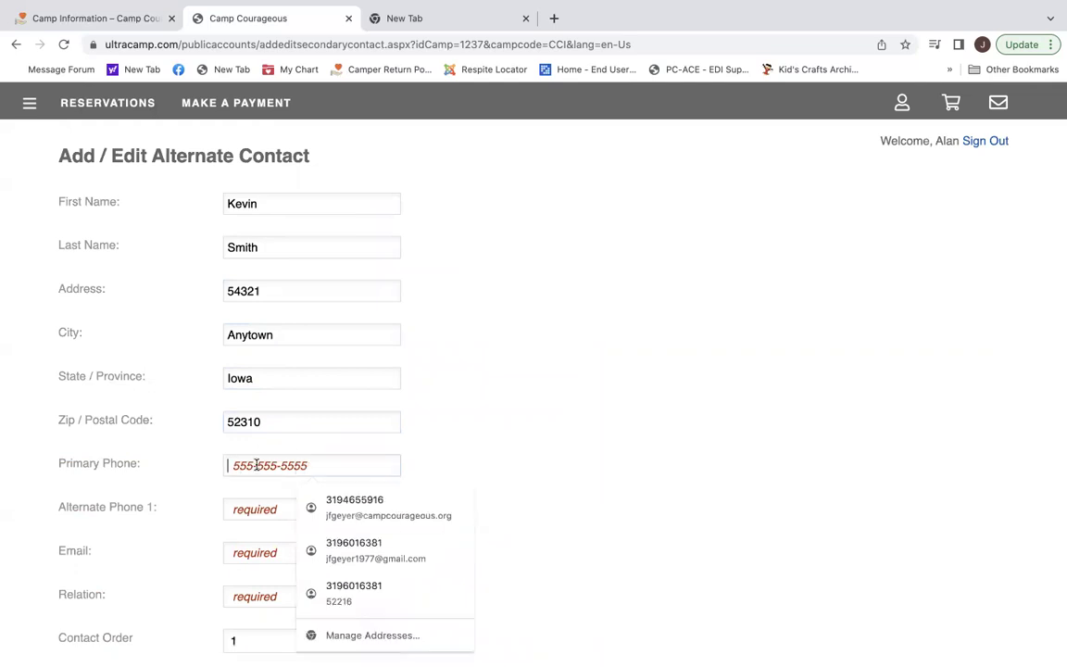
pyautogui.write('555')
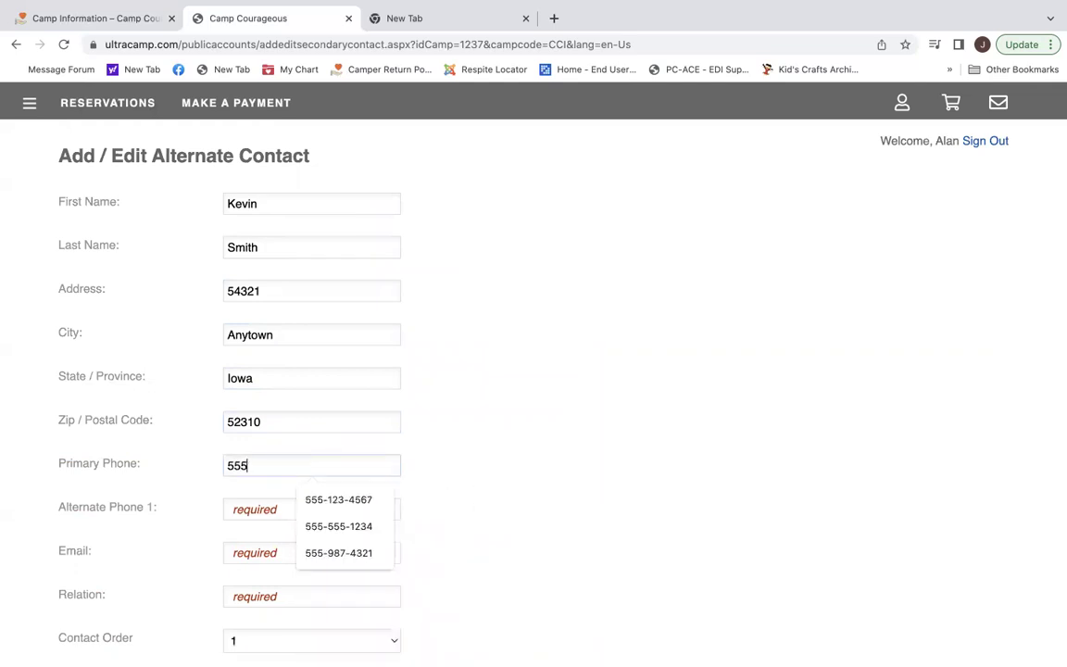
pyautogui.write('-879')
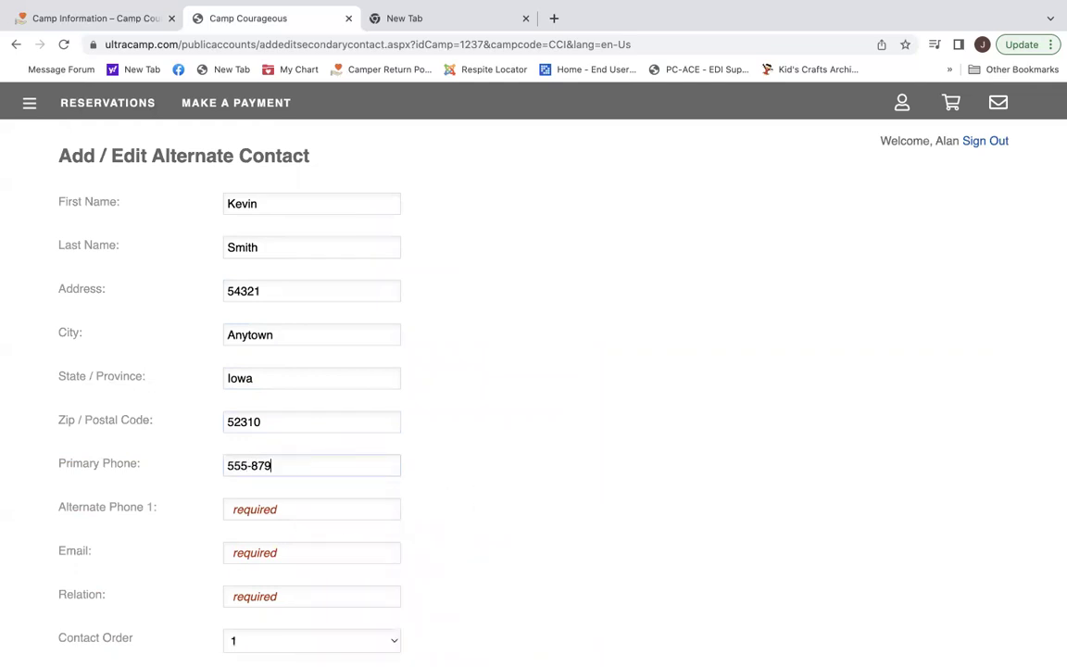
pyautogui.write('-1234')
pyautogui.click(294, 509)
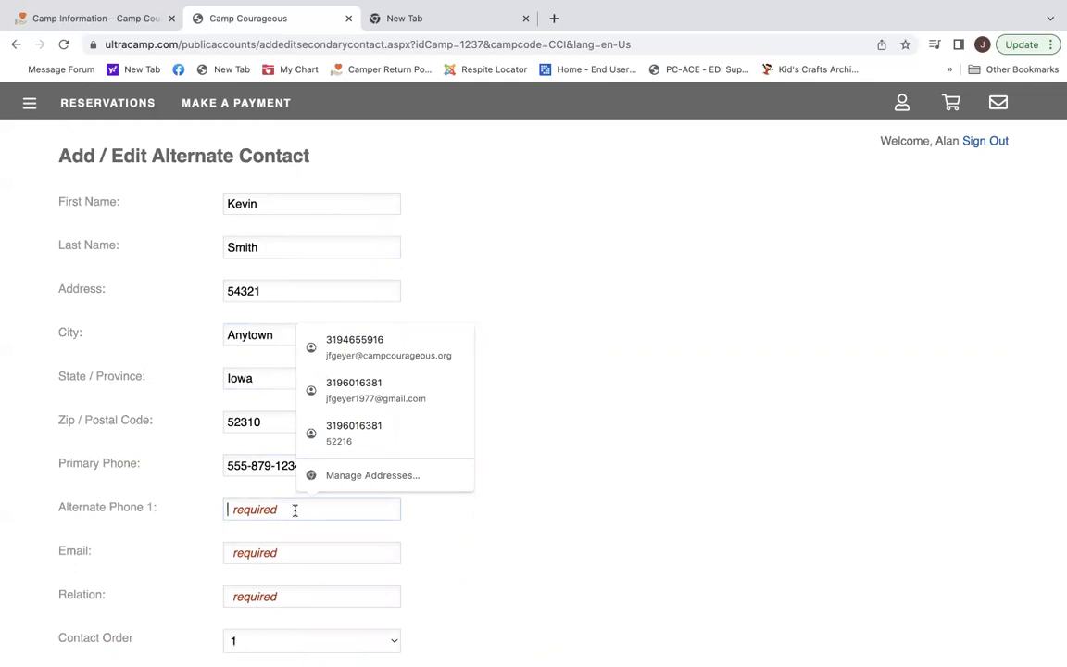
pyautogui.write('555-')
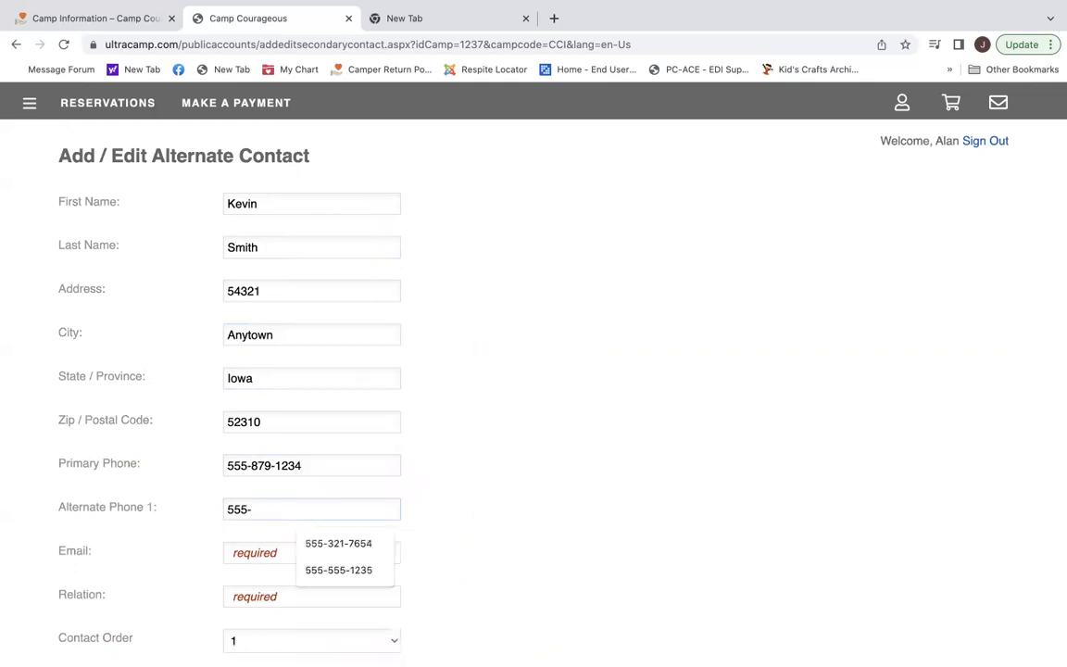
pyautogui.write('876-9890')
pyautogui.scroll(-3, 328, 500)
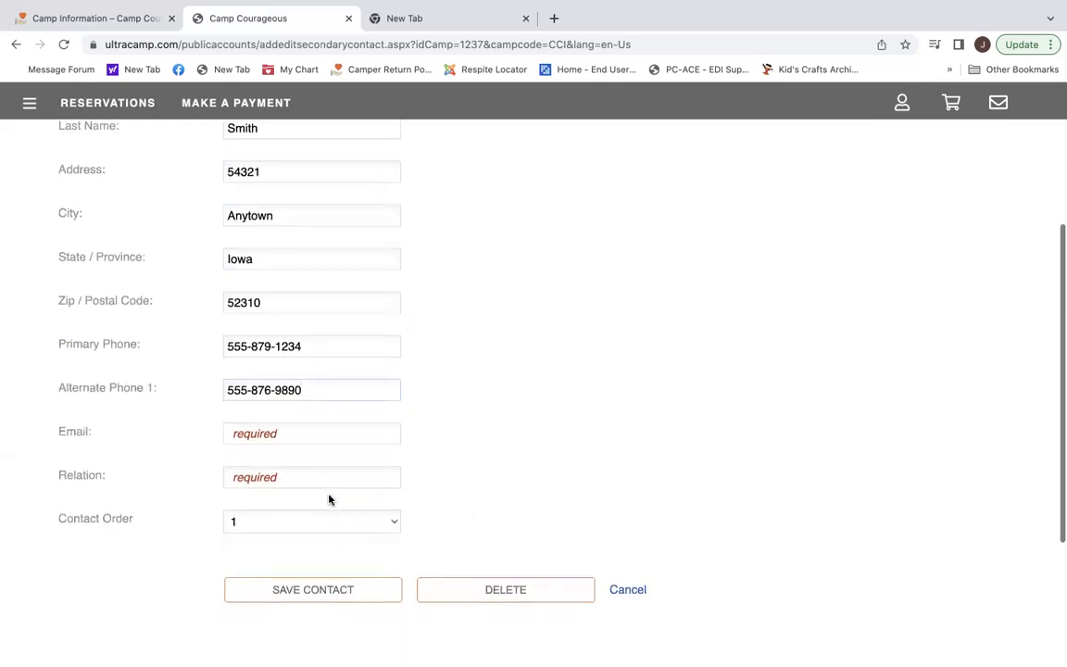
pyautogui.scroll(-1, 328, 500)
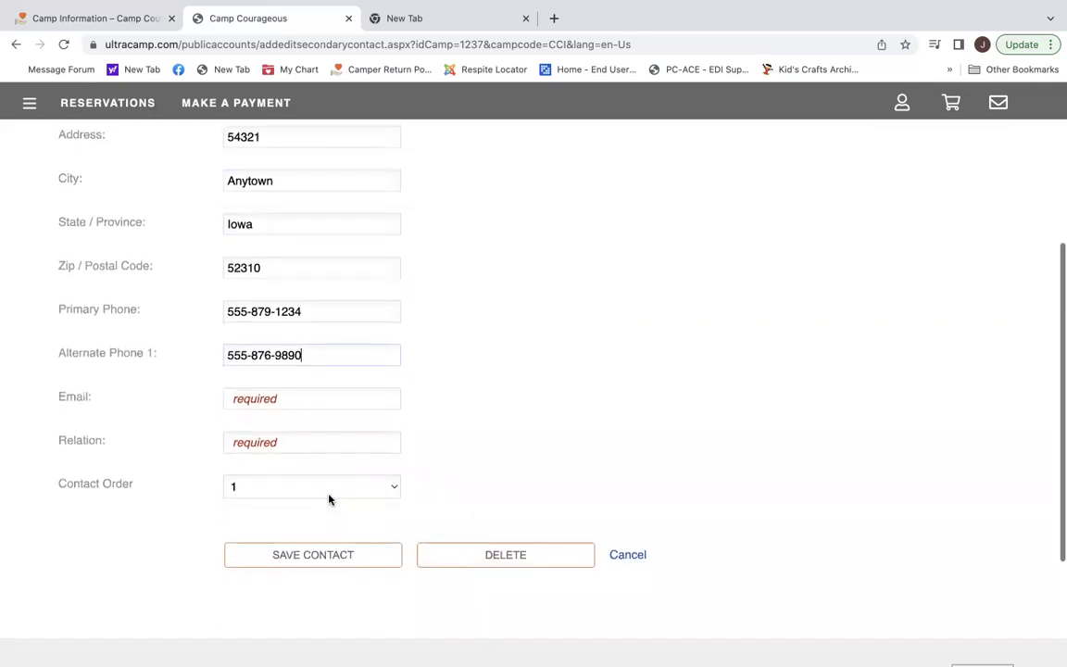
# Enter the contact's e-mail, set relation to Brother, and save the contact.
pyautogui.click(308, 402)
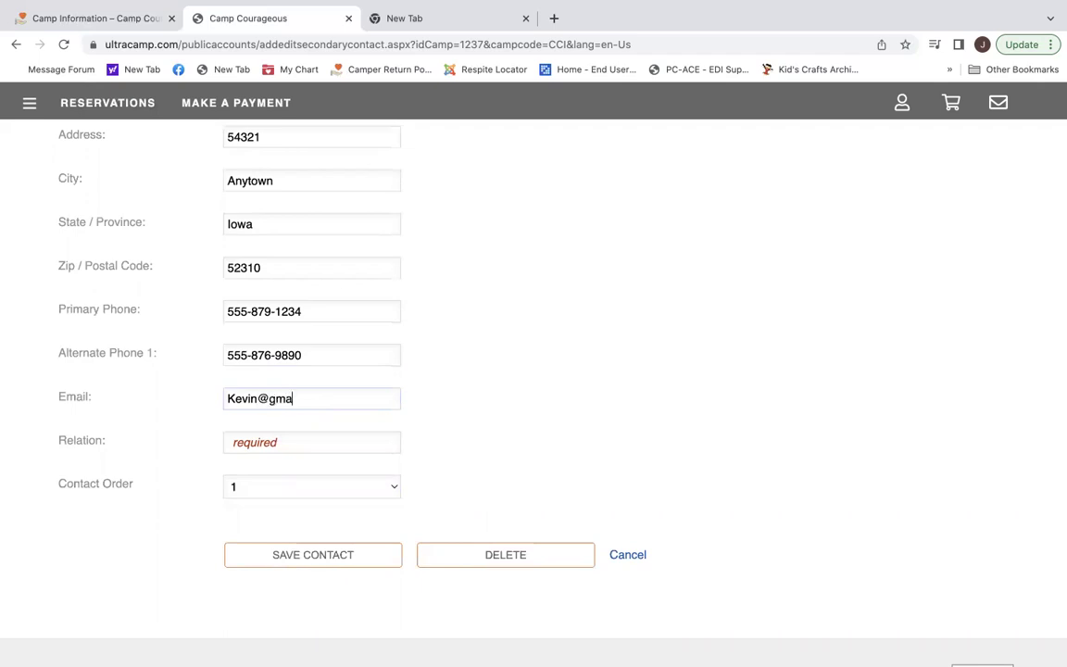
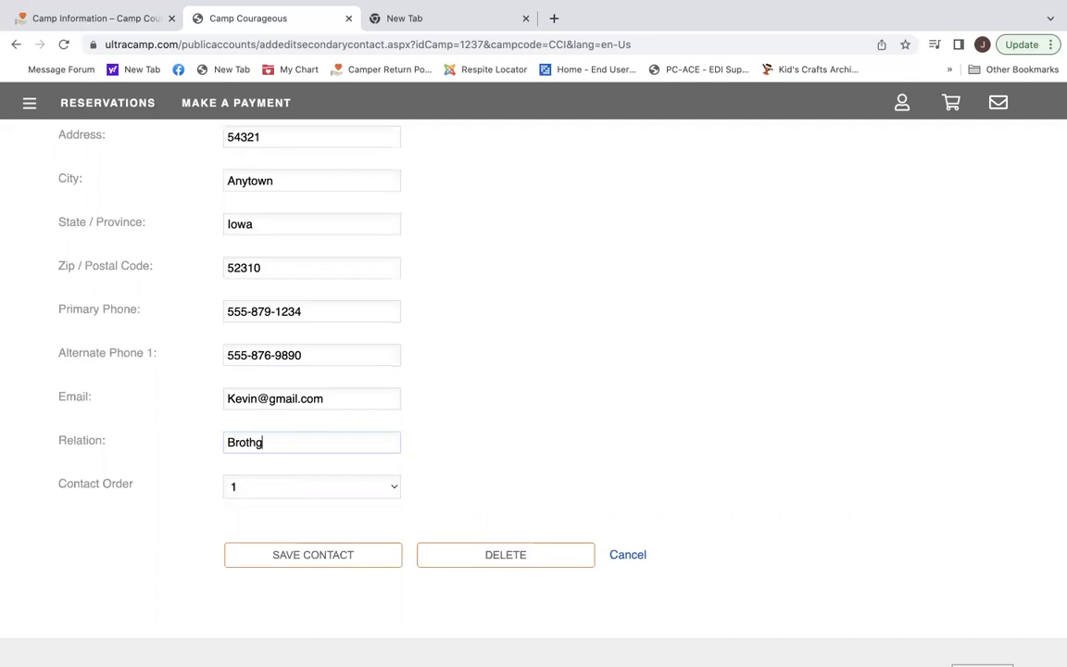
pyautogui.press('BackSpace')
pyautogui.press('BackSpace')
pyautogui.press('BackSpace')
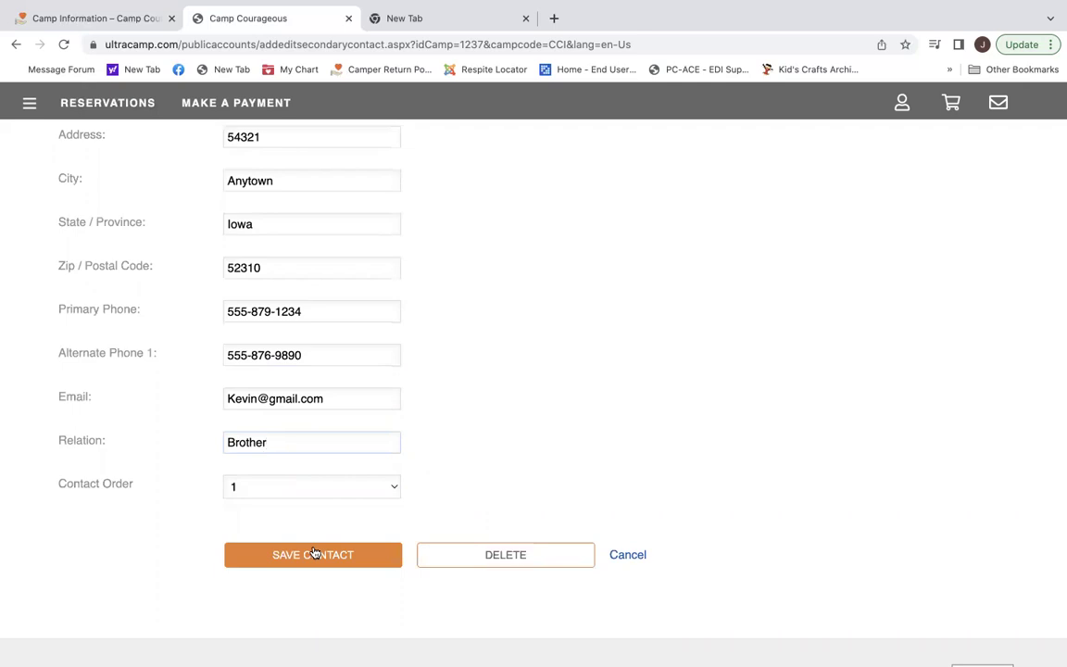
pyautogui.click(313, 552)
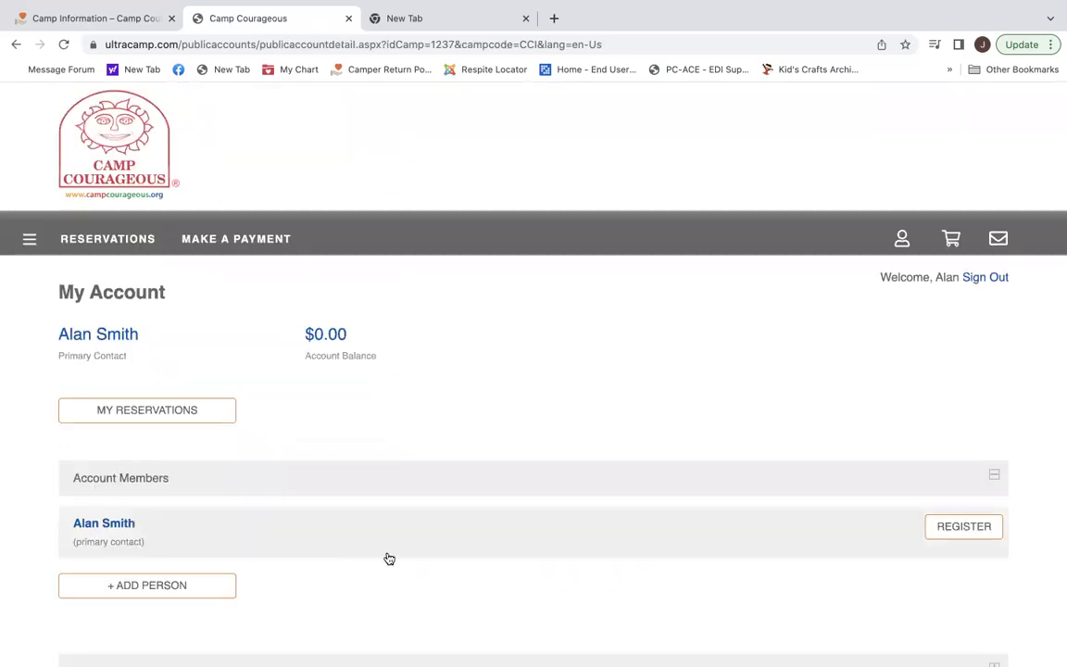
# Expand Pickup Authorization to see the primary contact listed with their phone.
pyautogui.scroll(-2, 409, 564)
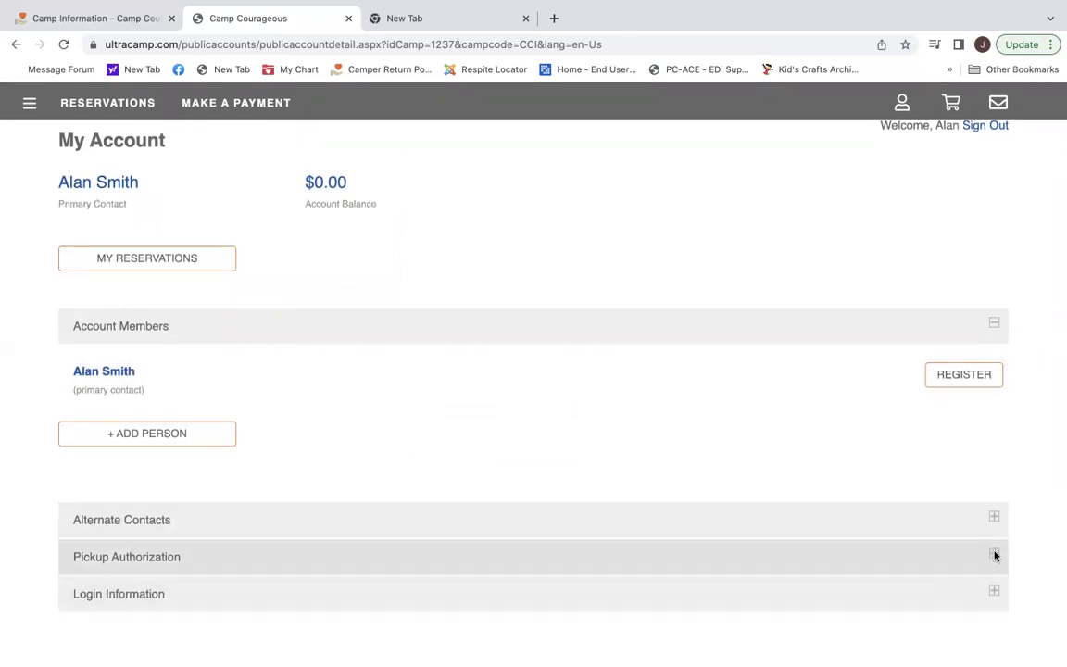
pyautogui.click(995, 555)
pyautogui.scroll(-3, 755, 500)
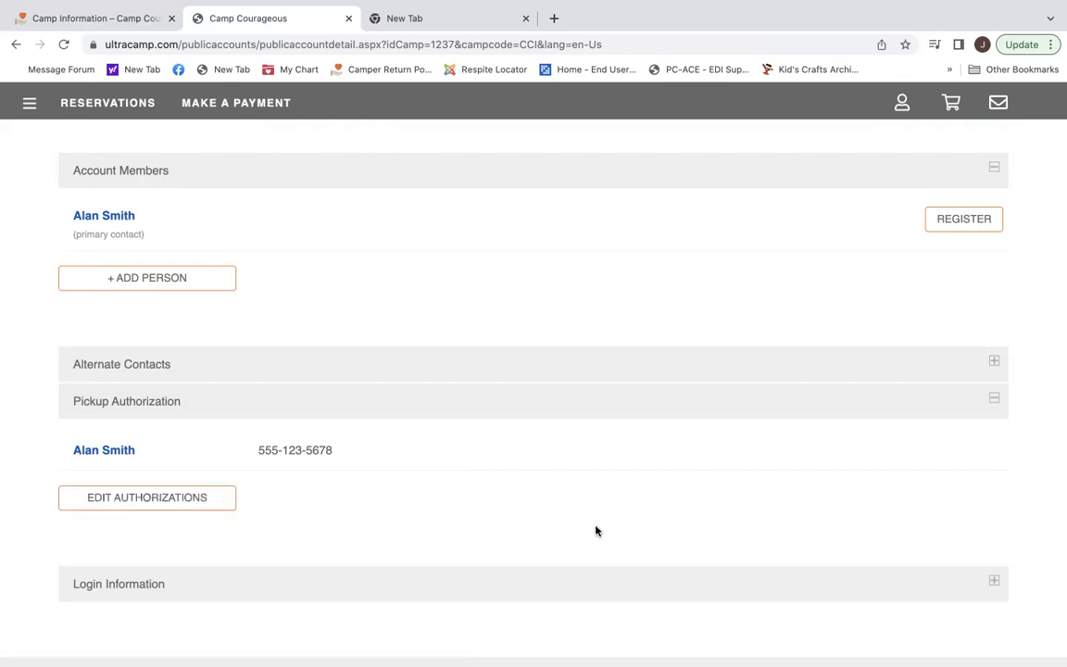
pyautogui.scroll(3, 595, 531)
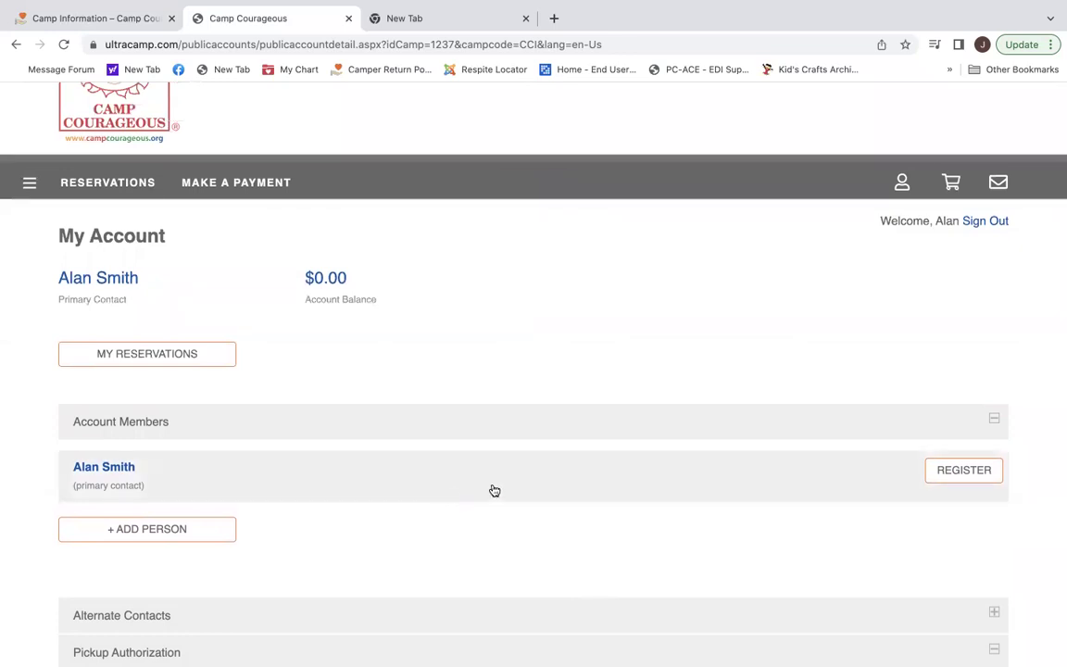
# Register the primary contact, entering their date of birth to reach the Application 2023 session.
pyautogui.click(970, 470)
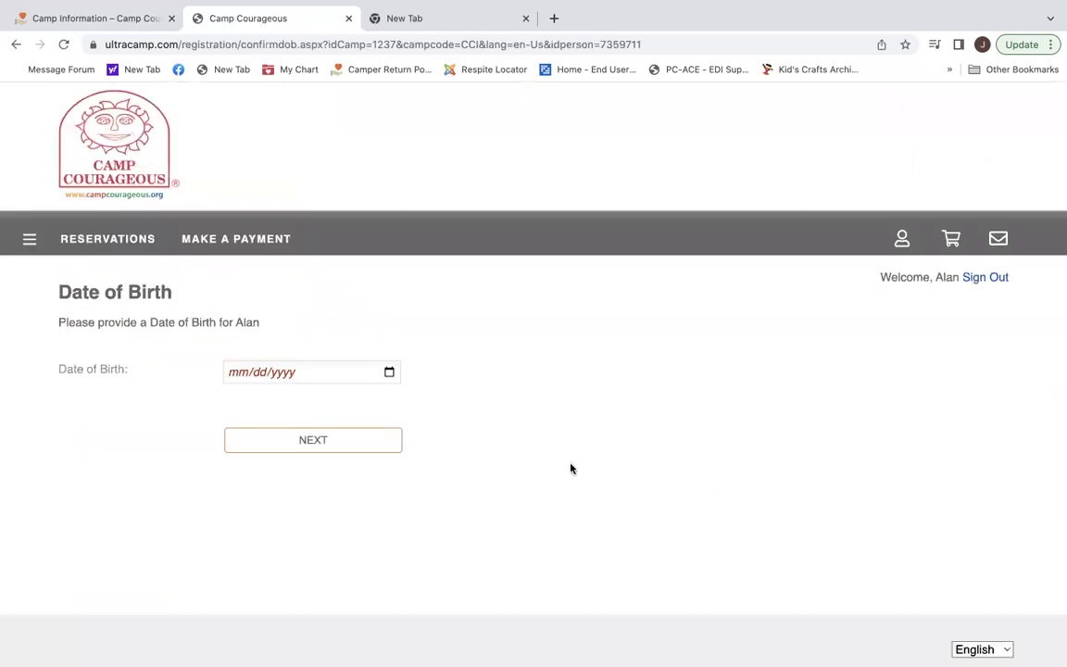
pyautogui.scroll(-1, 571, 468)
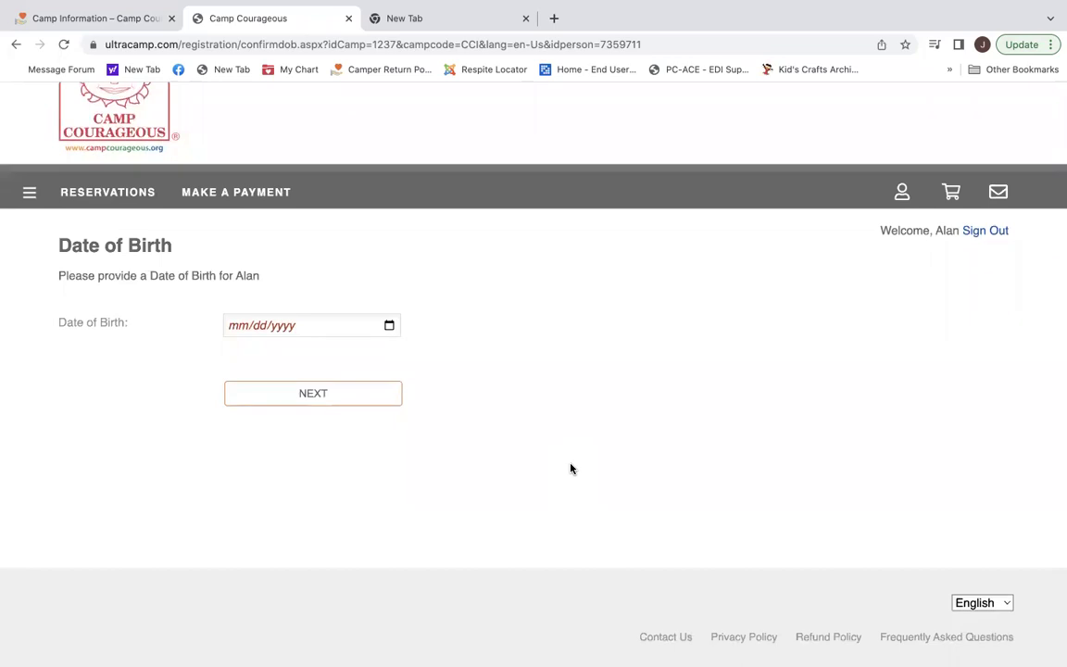
pyautogui.click(237, 327)
pyautogui.write('10021977')
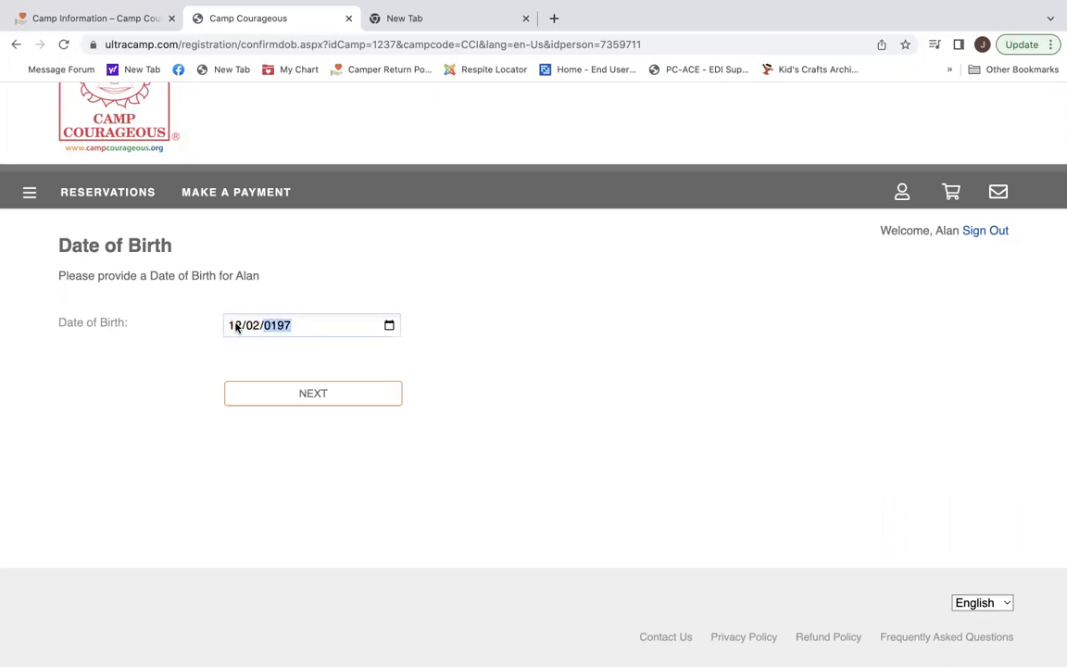
pyautogui.click(315, 394)
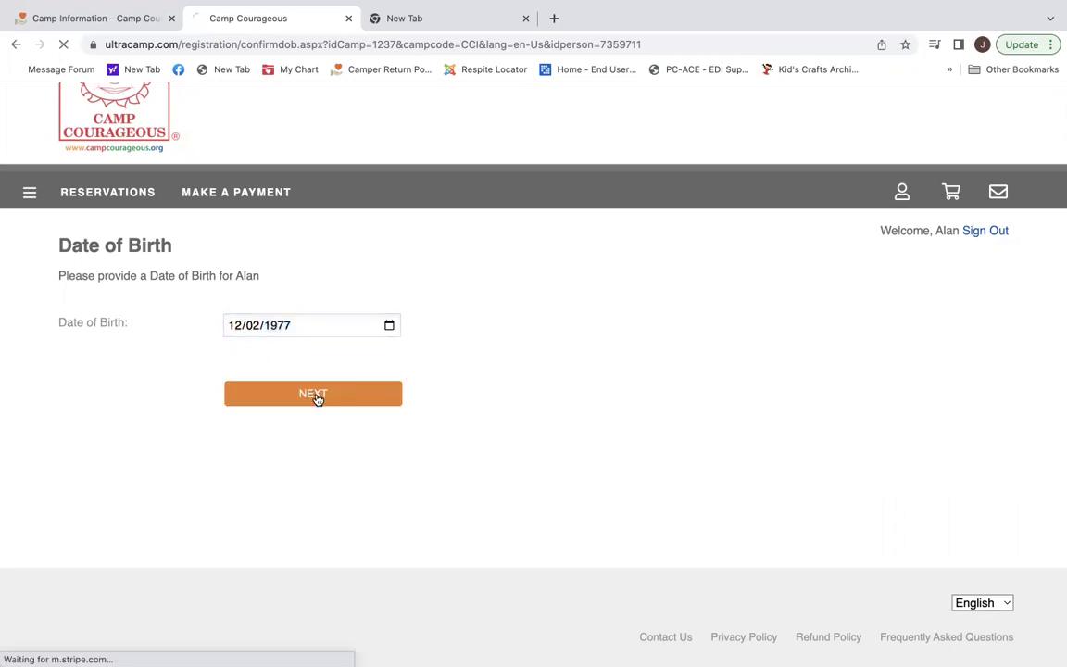
pyautogui.scroll(-1, 352, 414)
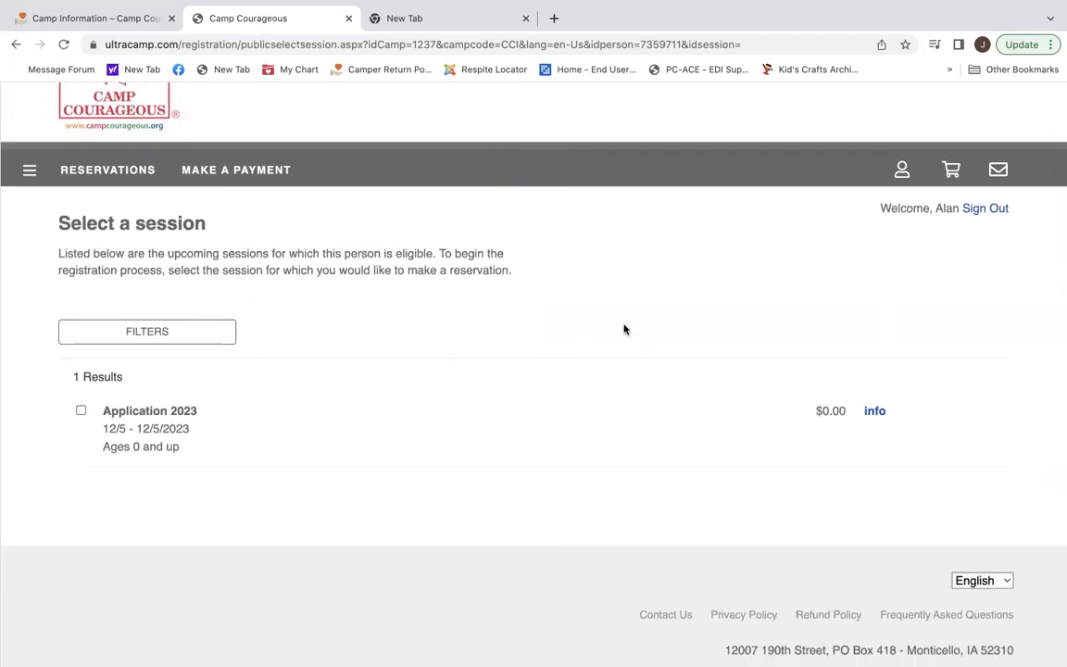
pyautogui.scroll(1, 343, 343)
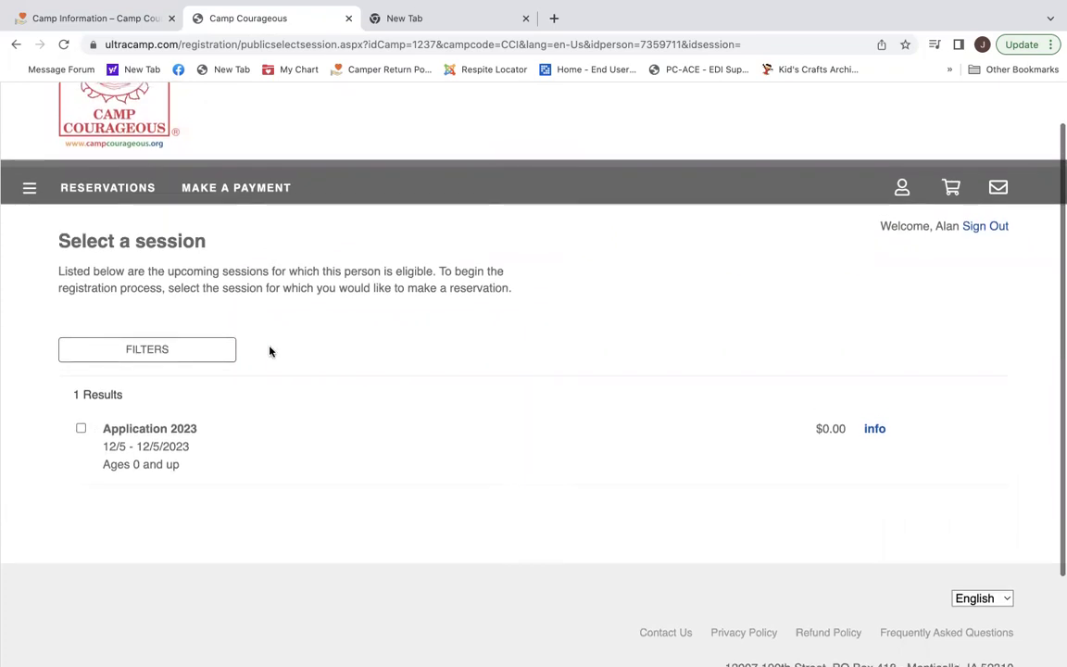
# Go to the account overview and add a new person to the account.
pyautogui.click(29, 190)
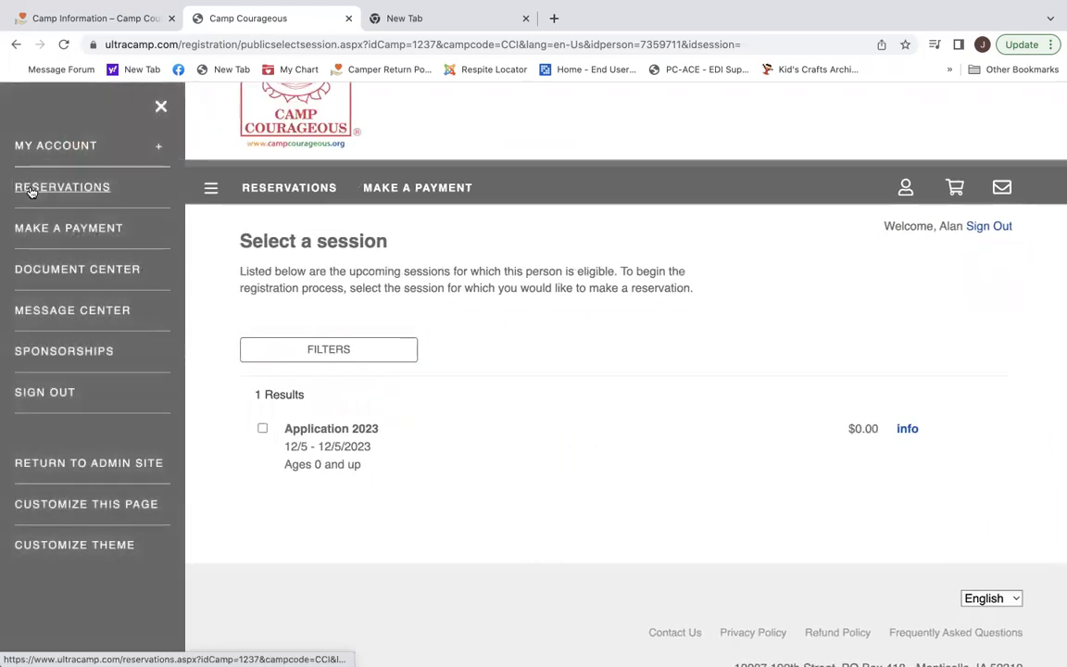
pyautogui.click(54, 148)
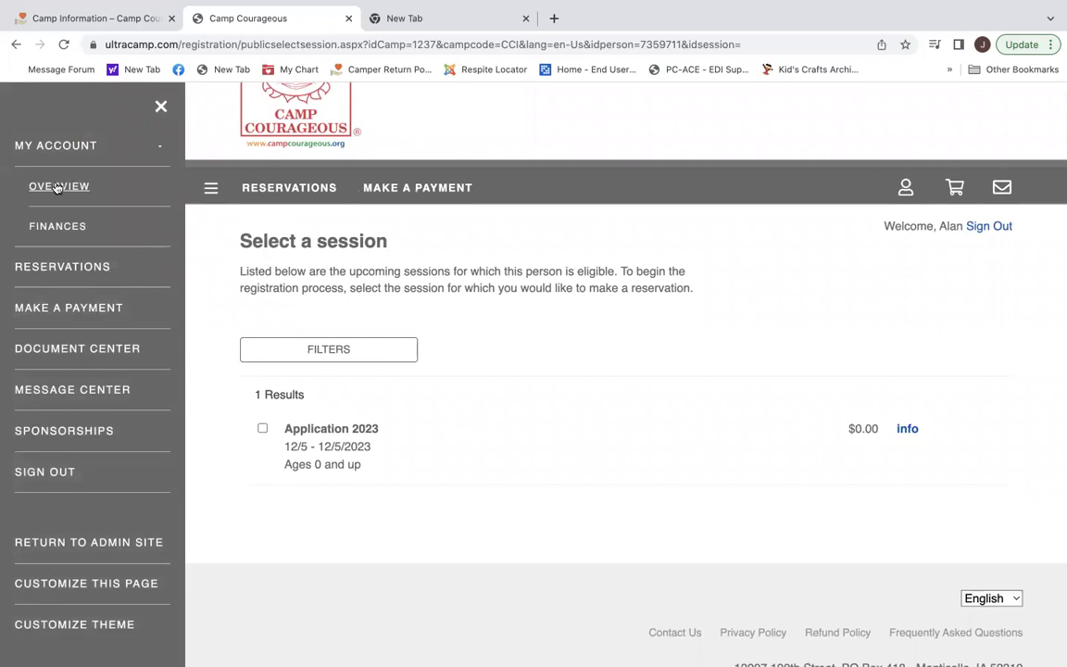
pyautogui.click(49, 183)
pyautogui.scroll(-3, 359, 464)
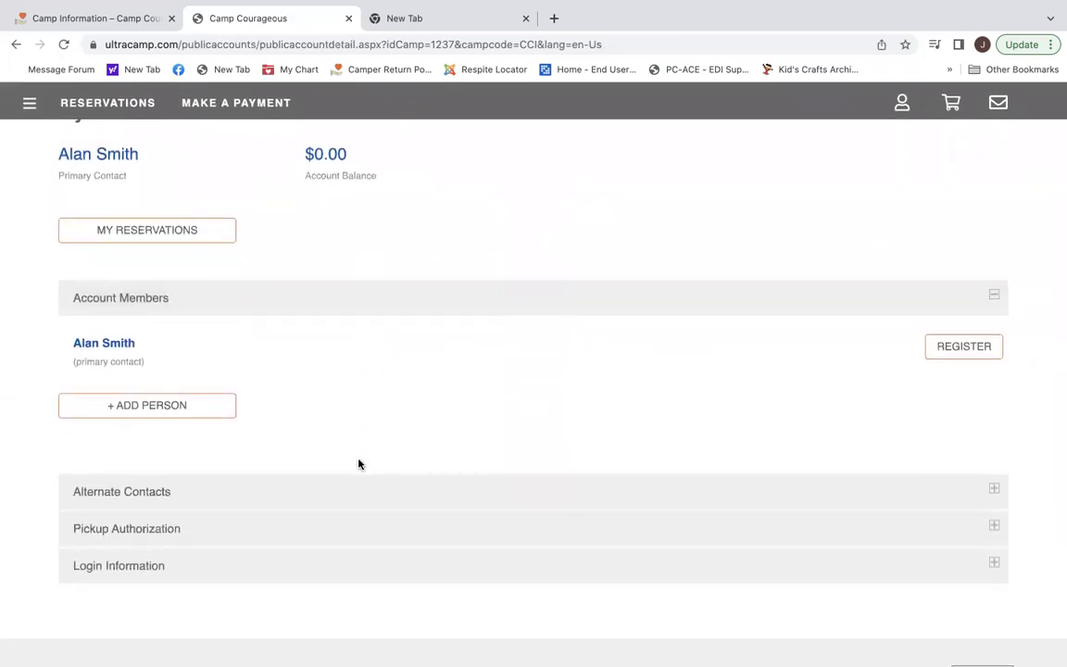
pyautogui.click(141, 405)
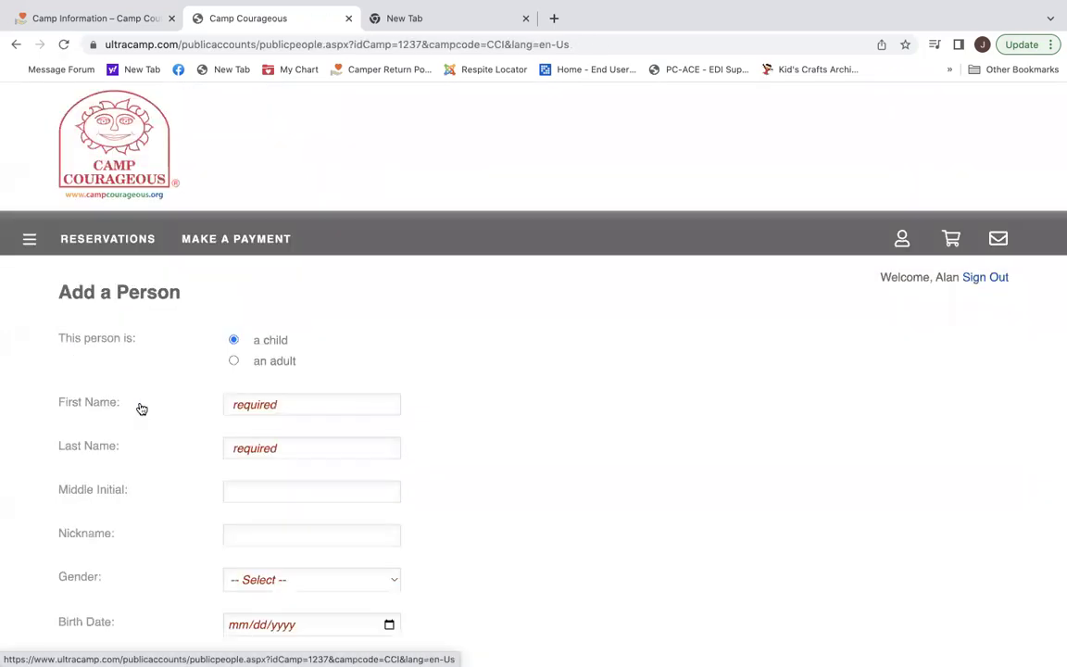
pyautogui.scroll(-1, 600, 456)
pyautogui.scroll(-2, 600, 456)
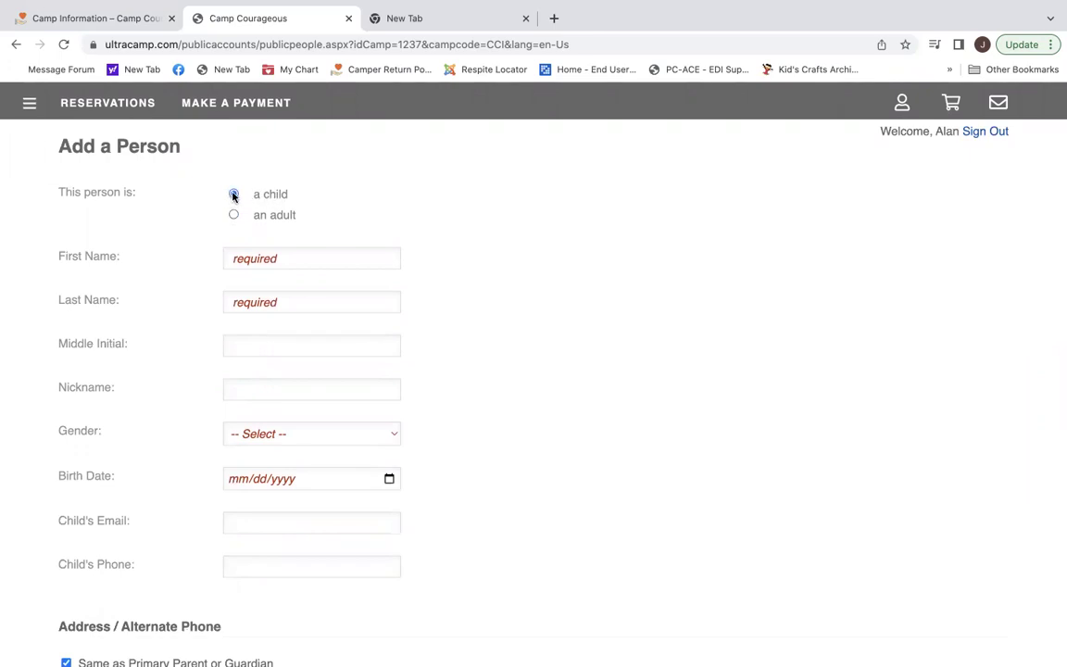
# Enter the child's first and last name, gender Male, and birth date.
pyautogui.click(312, 257)
pyautogui.write('Jasop')
pyautogui.press('BackSpace')
pyautogui.write('n')
pyautogui.click(232, 302)
pyautogui.write('Smith')
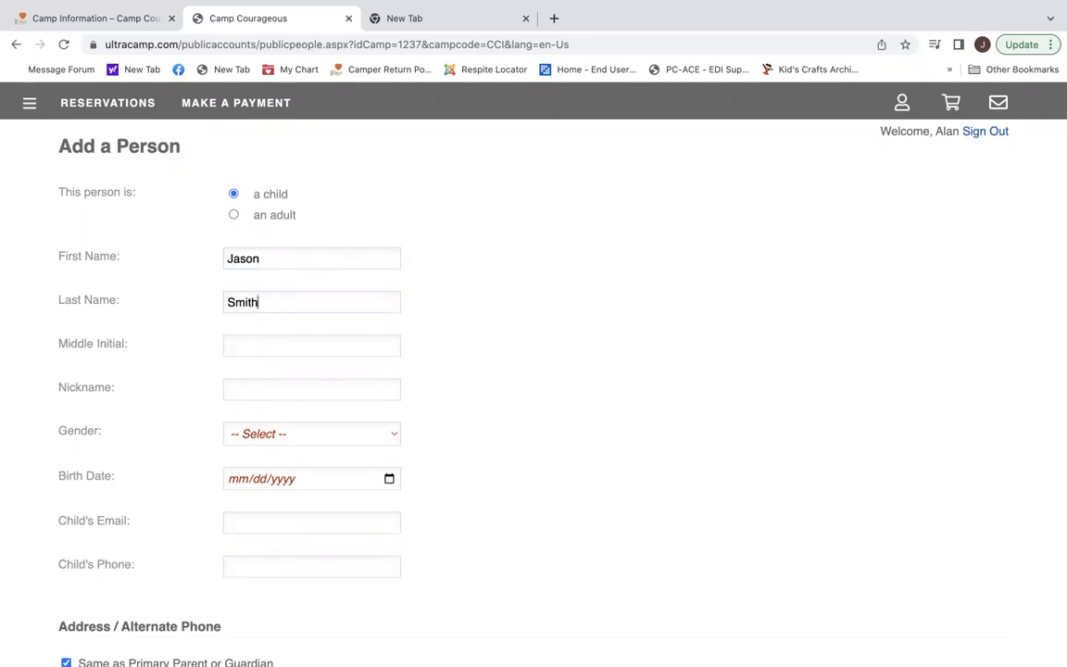
pyautogui.click(393, 436)
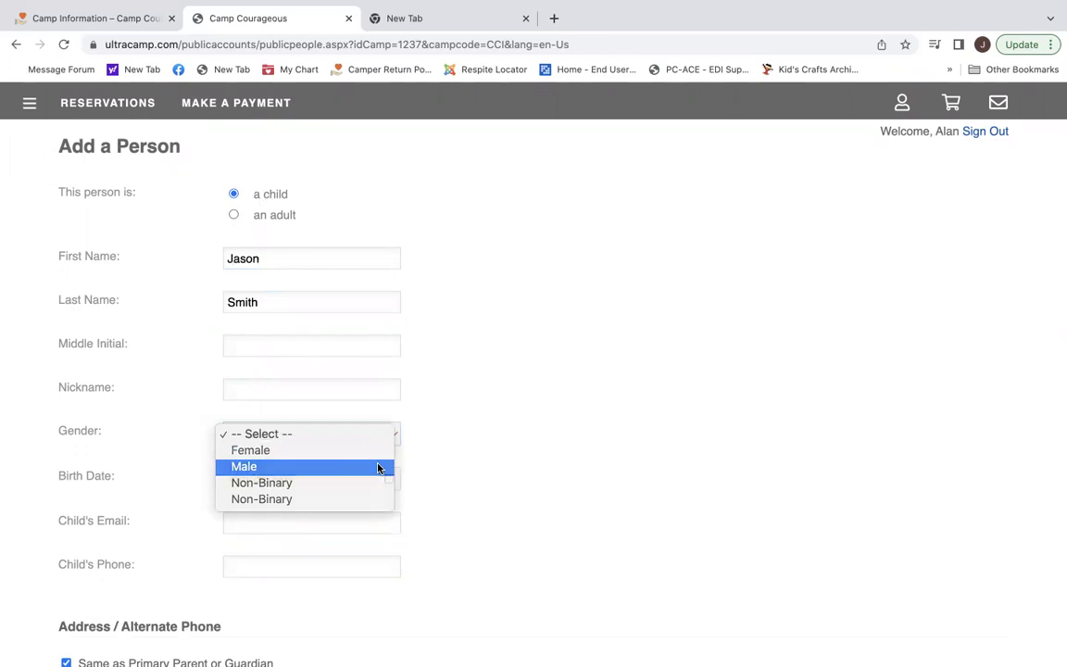
pyautogui.click(367, 466)
pyautogui.scroll(-3, 580, 481)
pyautogui.click(336, 343)
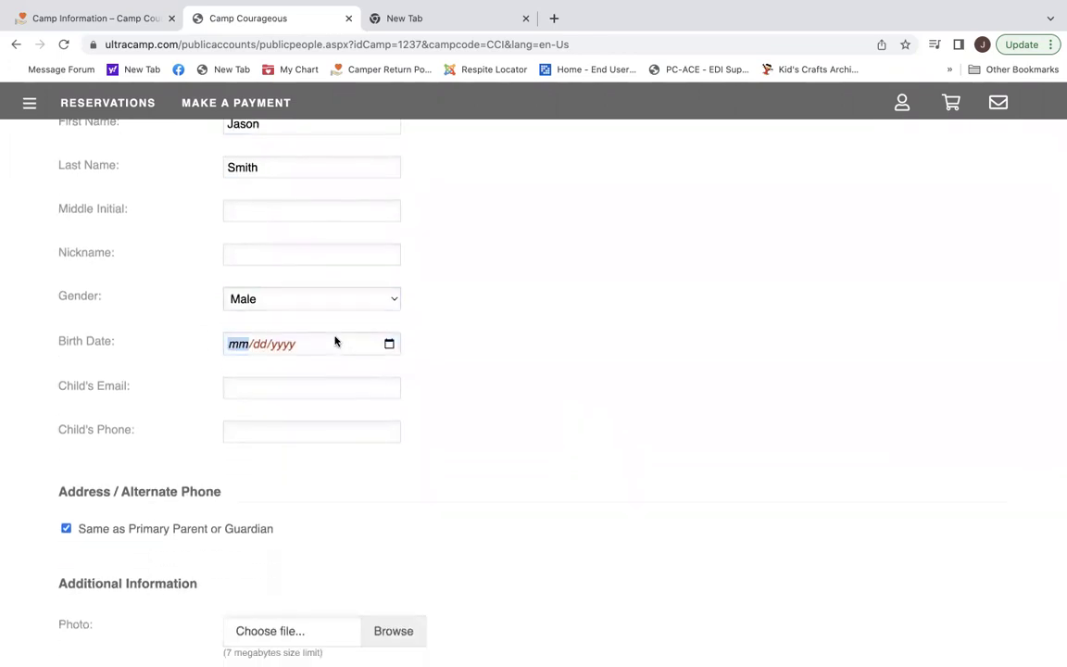
pyautogui.write('06/12/2014')
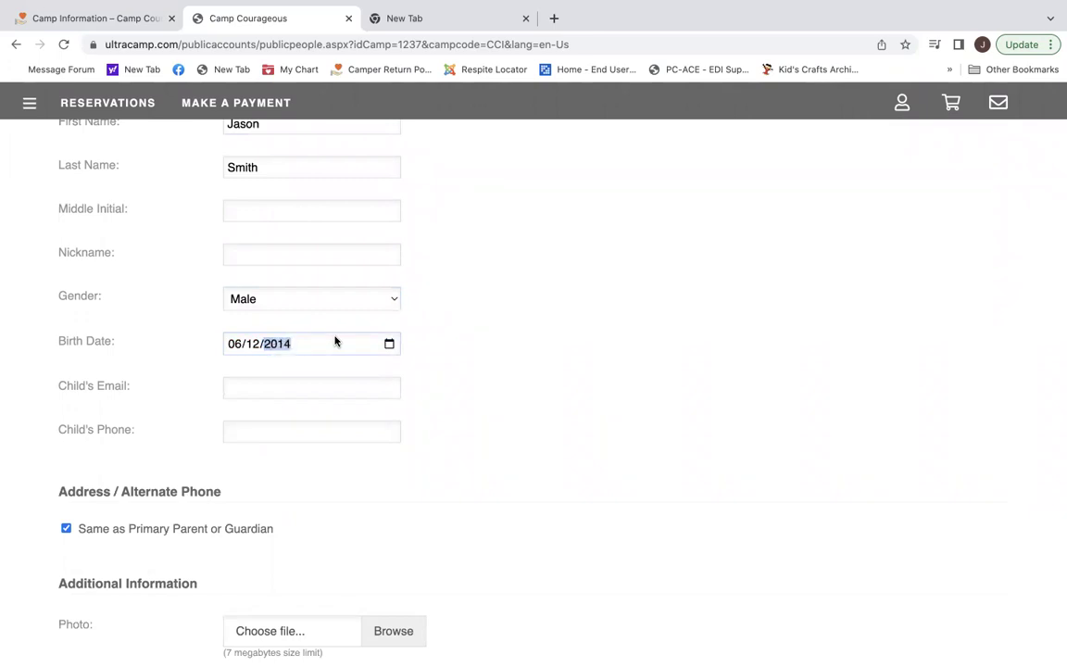
# Attach photo KIMG4146.JPG, tick the Child/Dependent role, and save the profile.
pyautogui.scroll(-2, 493, 397)
pyautogui.scroll(-3, 494, 397)
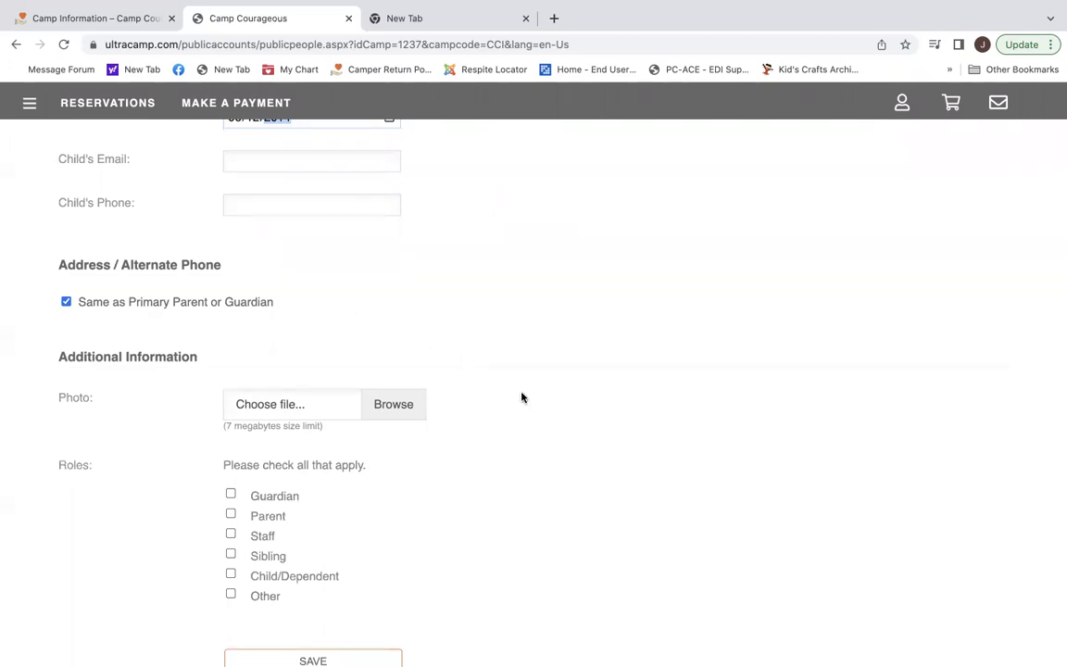
pyautogui.scroll(-2, 521, 397)
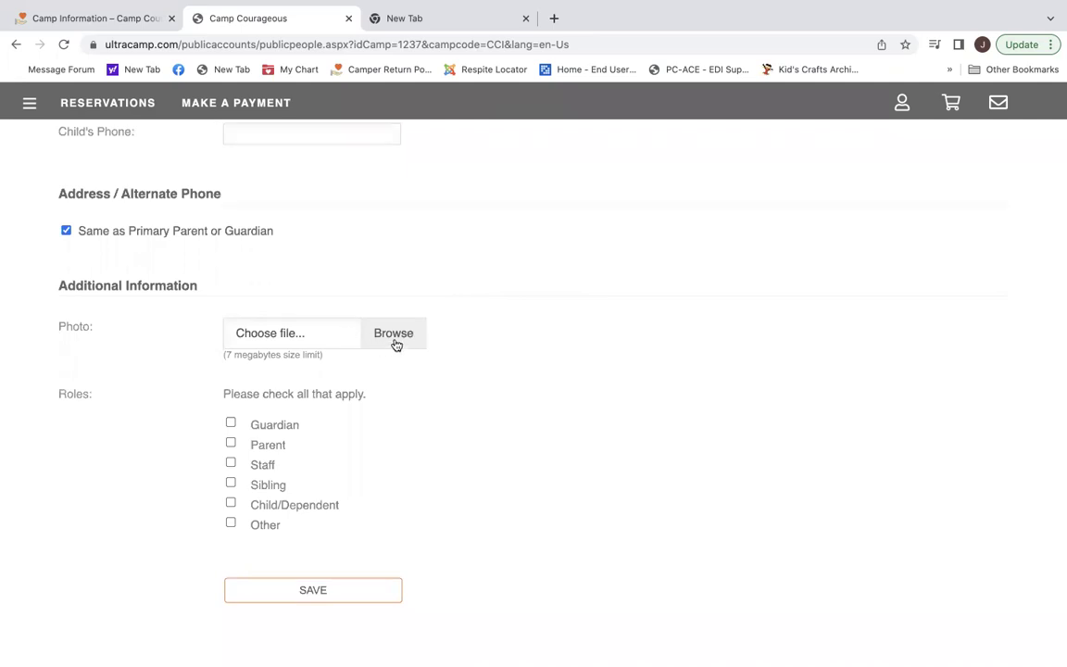
pyautogui.click(395, 340)
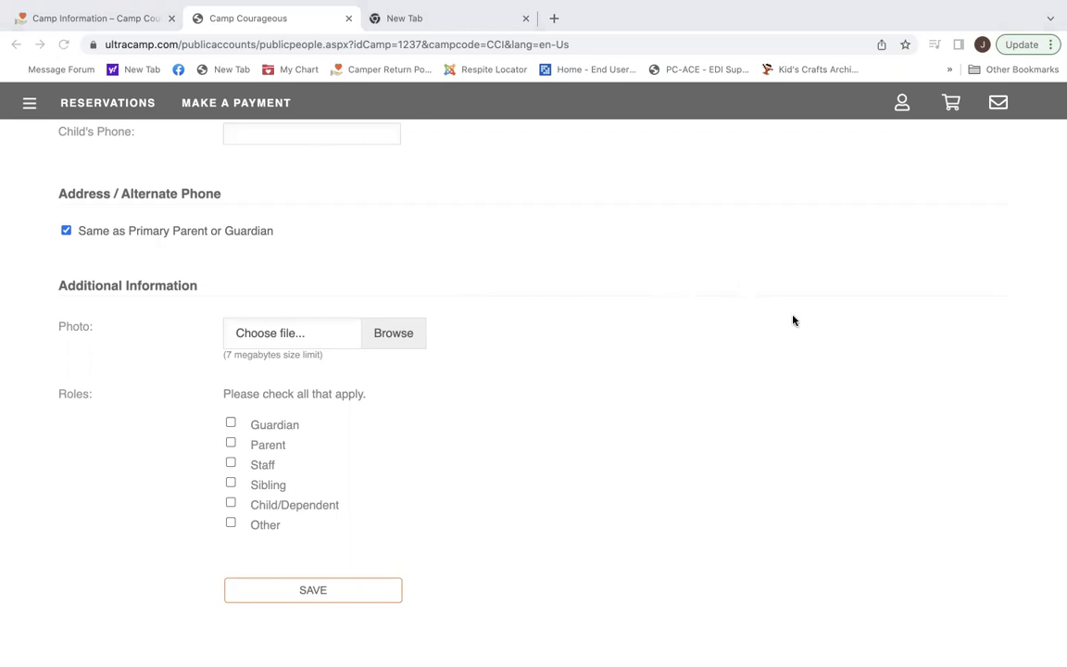
pyautogui.press('Return')
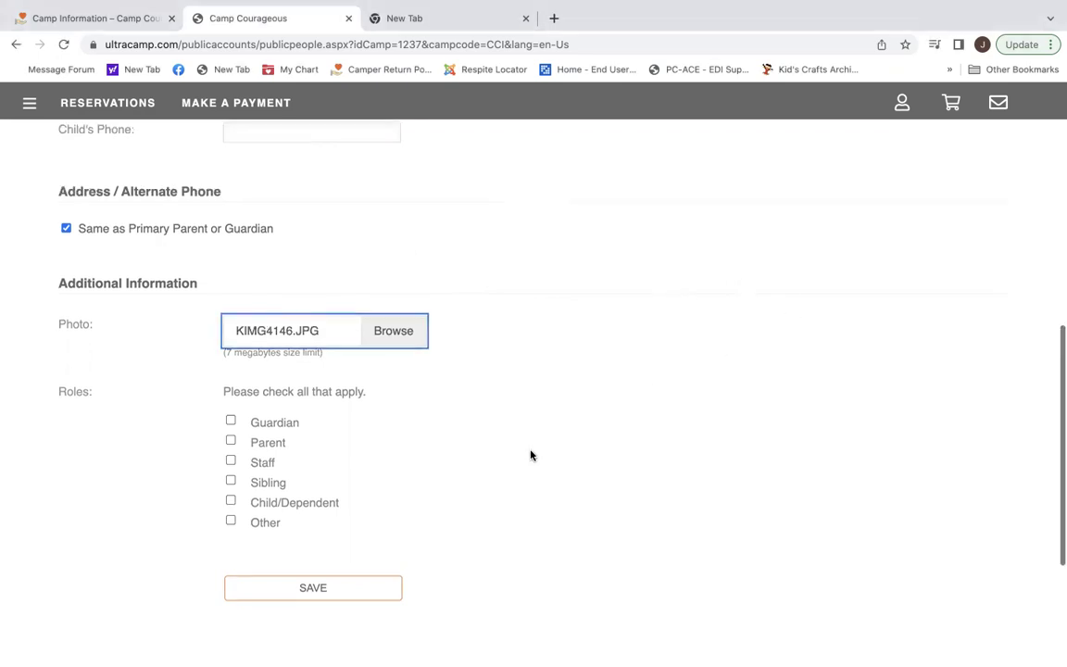
pyautogui.scroll(-2, 530, 454)
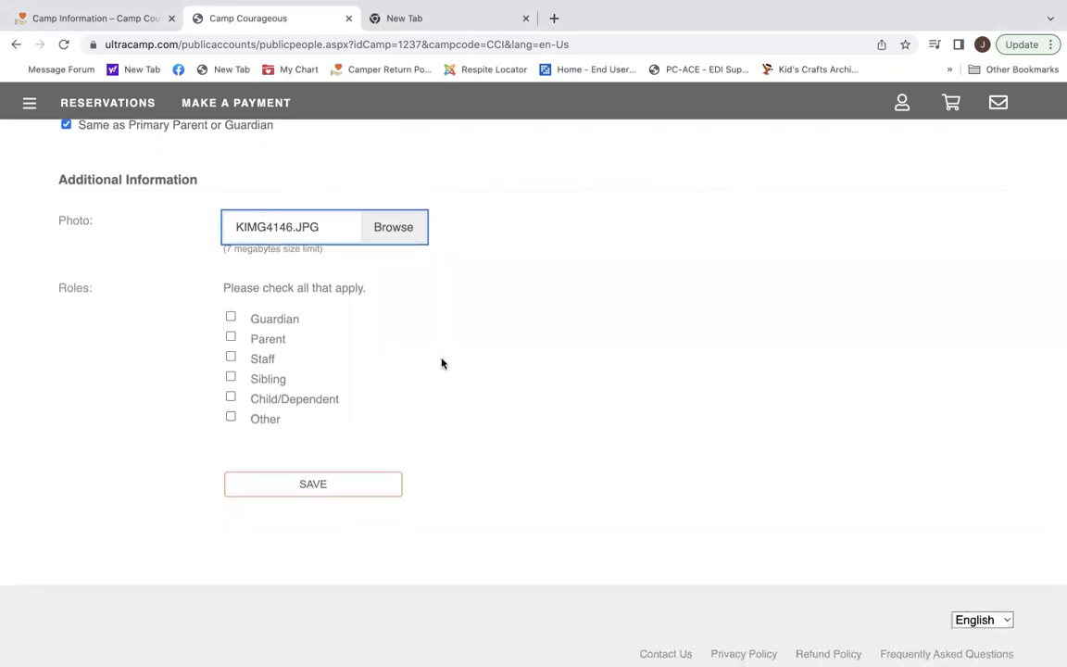
pyautogui.click(231, 398)
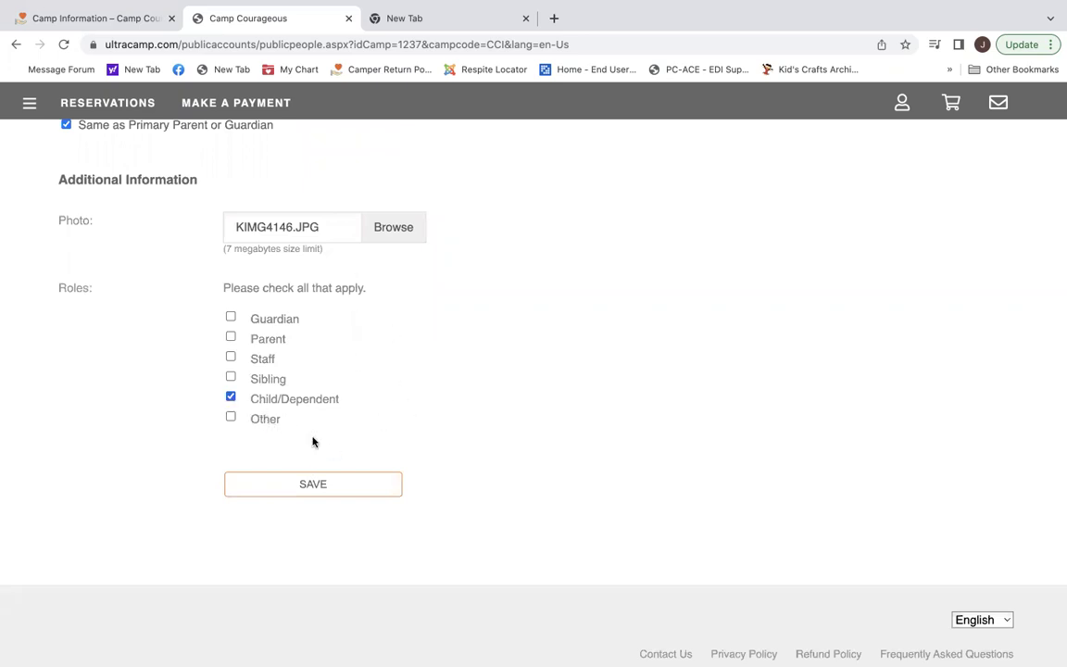
pyautogui.click(329, 484)
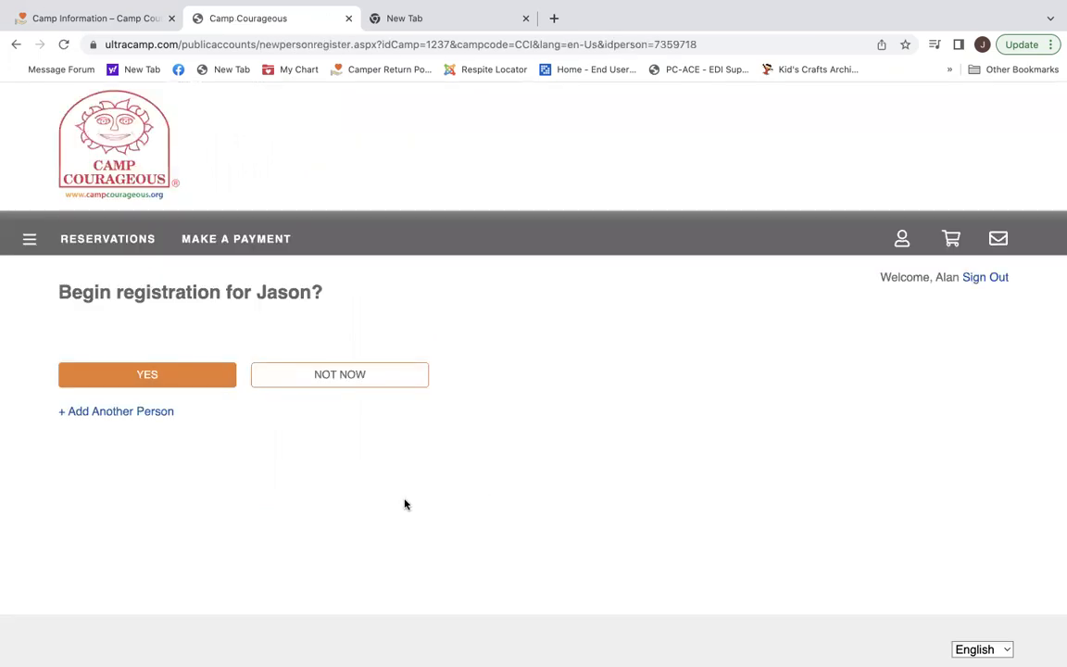
# Begin the child's registration and register for the Application 2023 session.
pyautogui.click(167, 379)
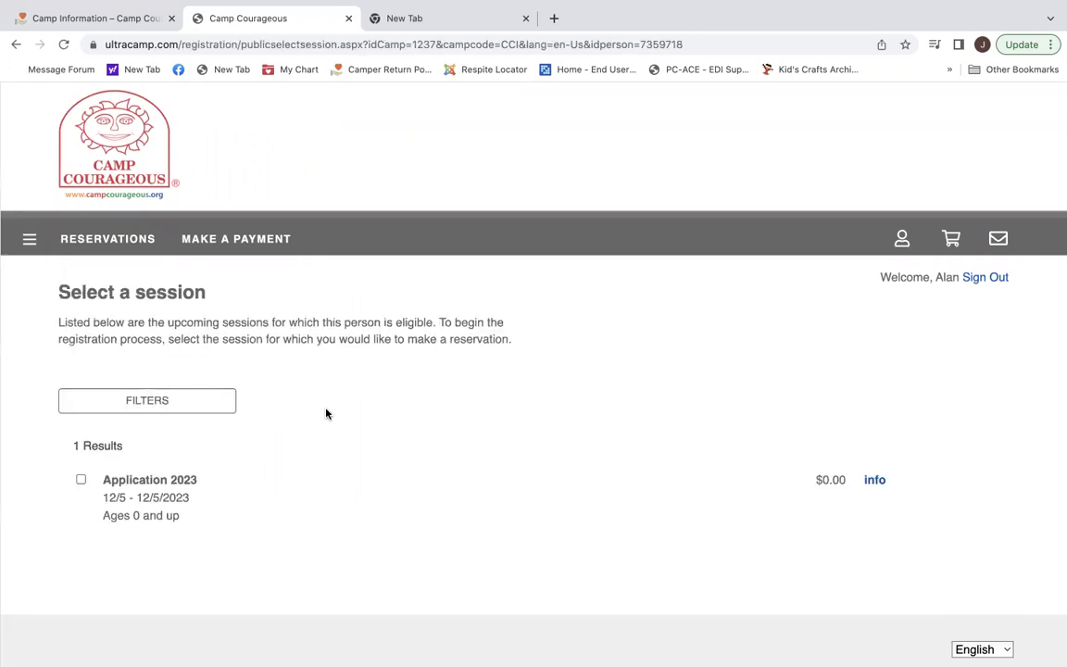
pyautogui.scroll(-2, 317, 466)
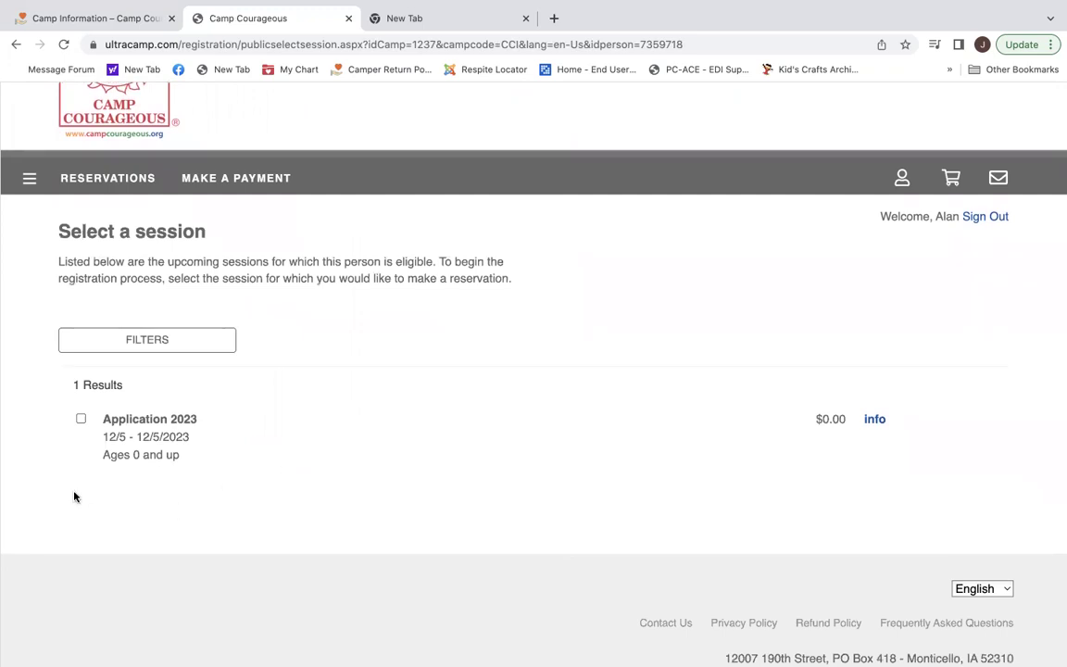
pyautogui.click(81, 419)
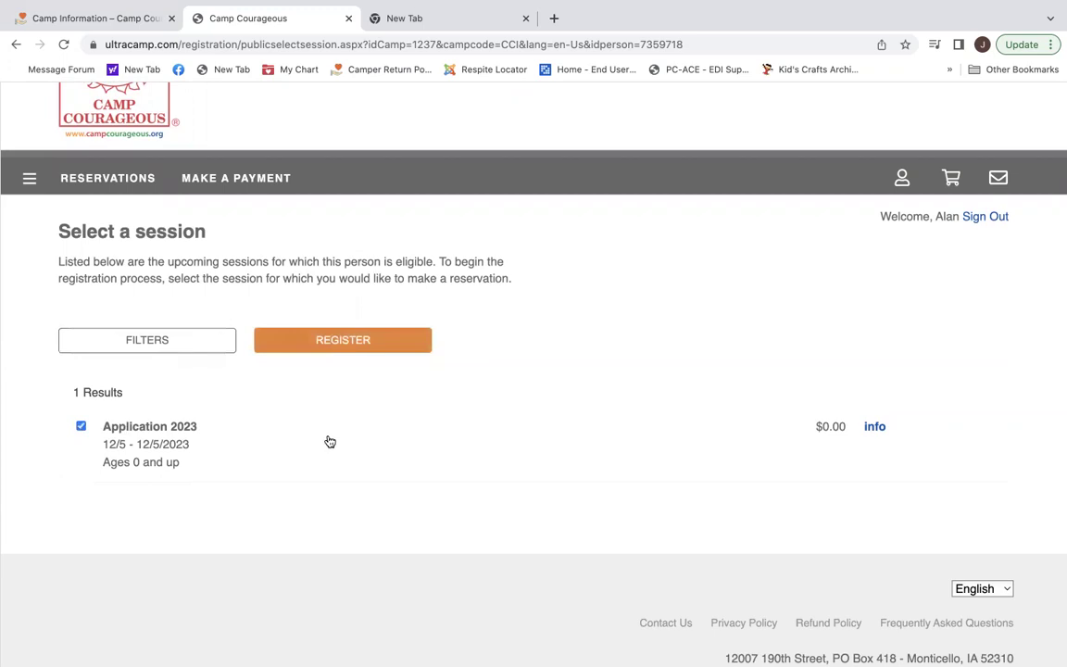
pyautogui.click(343, 341)
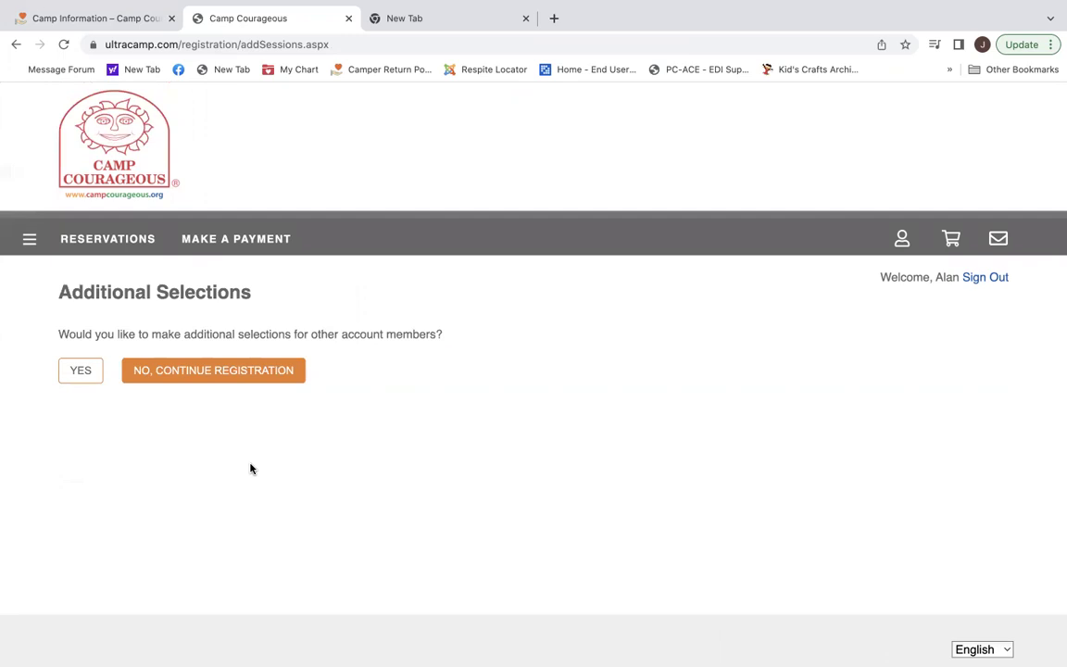
# Skip other members, add the parent's alternate phone, tick Parent and Guardian, and continue.
pyautogui.click(213, 371)
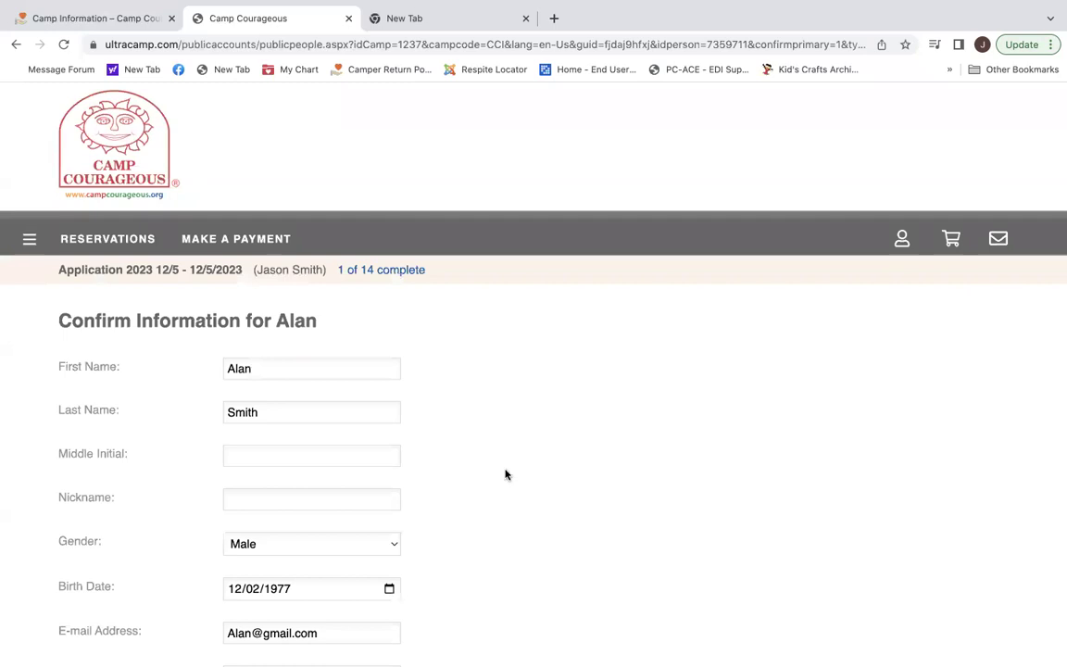
pyautogui.scroll(-3, 534, 481)
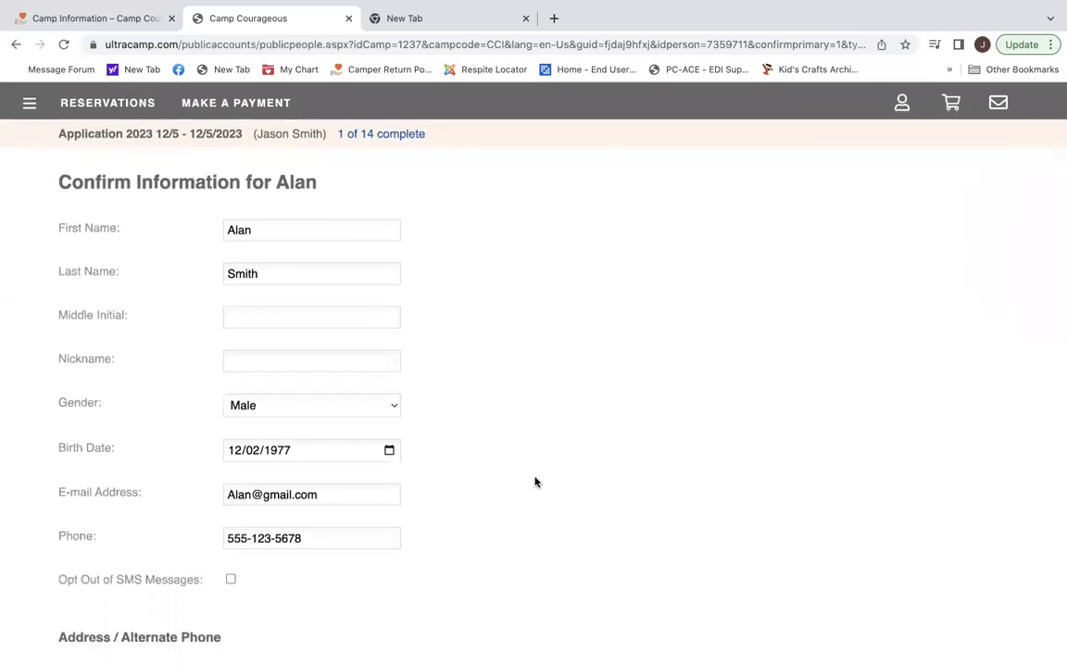
pyautogui.scroll(-5, 534, 482)
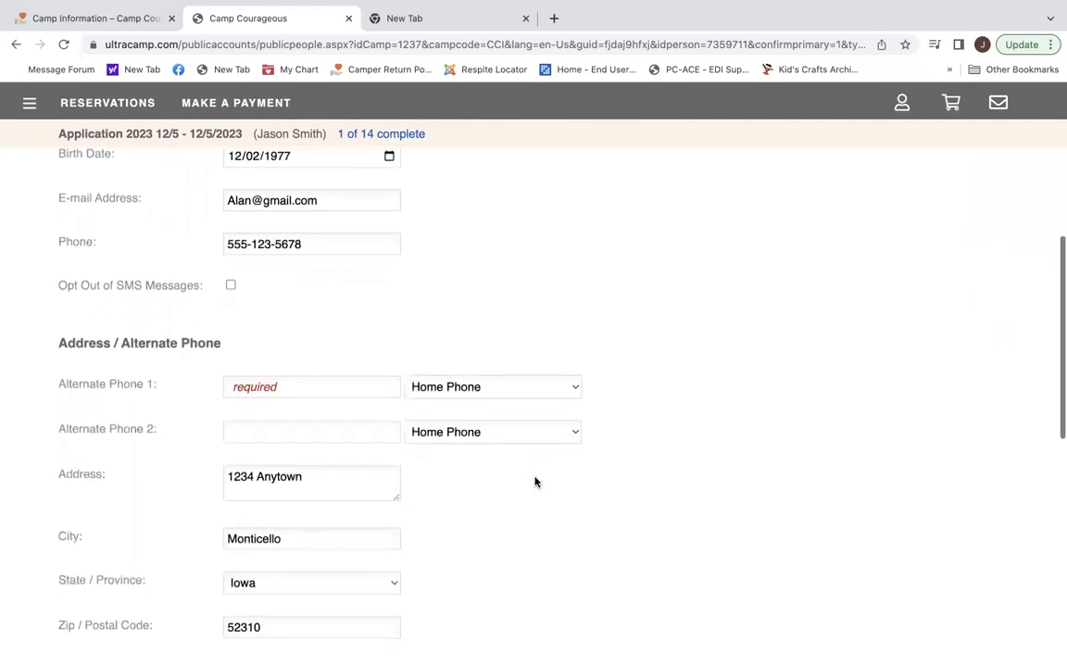
pyautogui.click(323, 382)
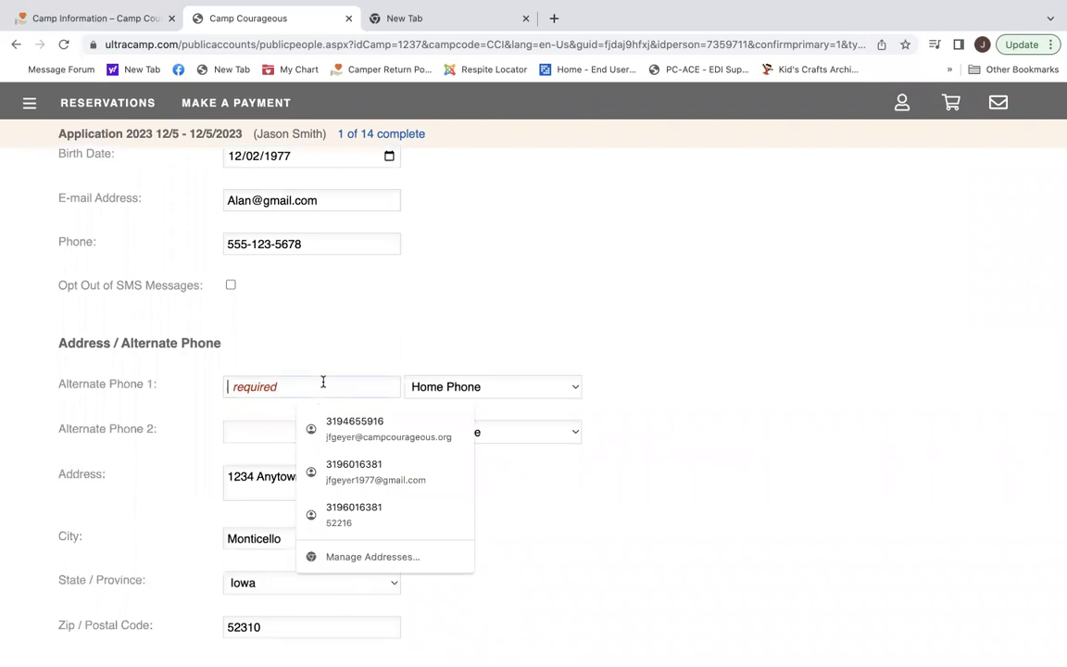
pyautogui.write('555-')
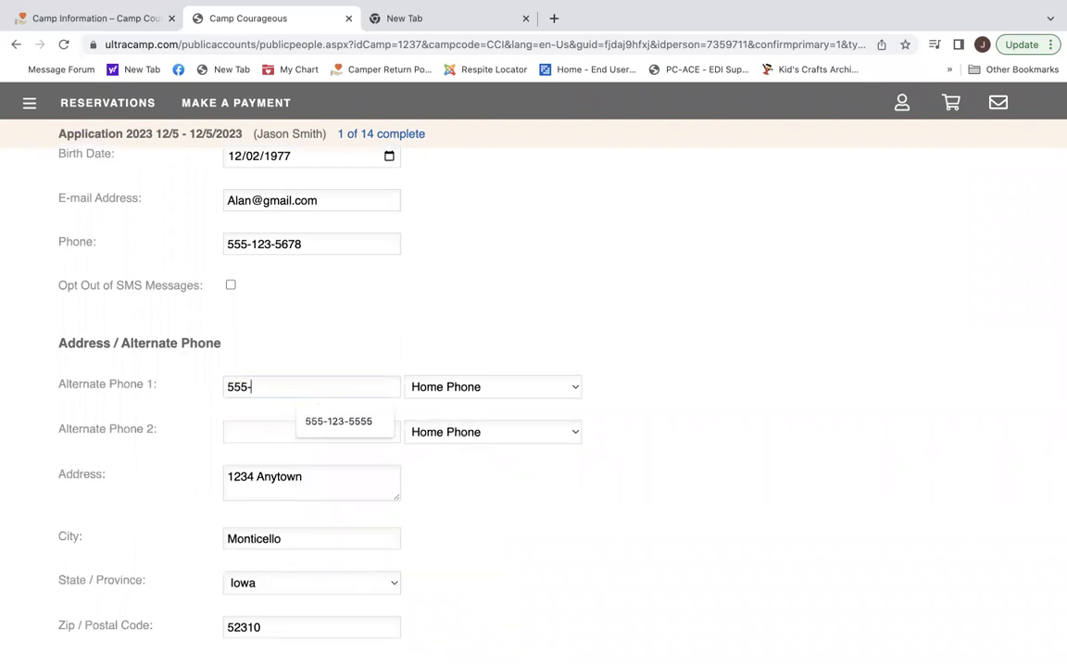
pyautogui.write('321-8765')
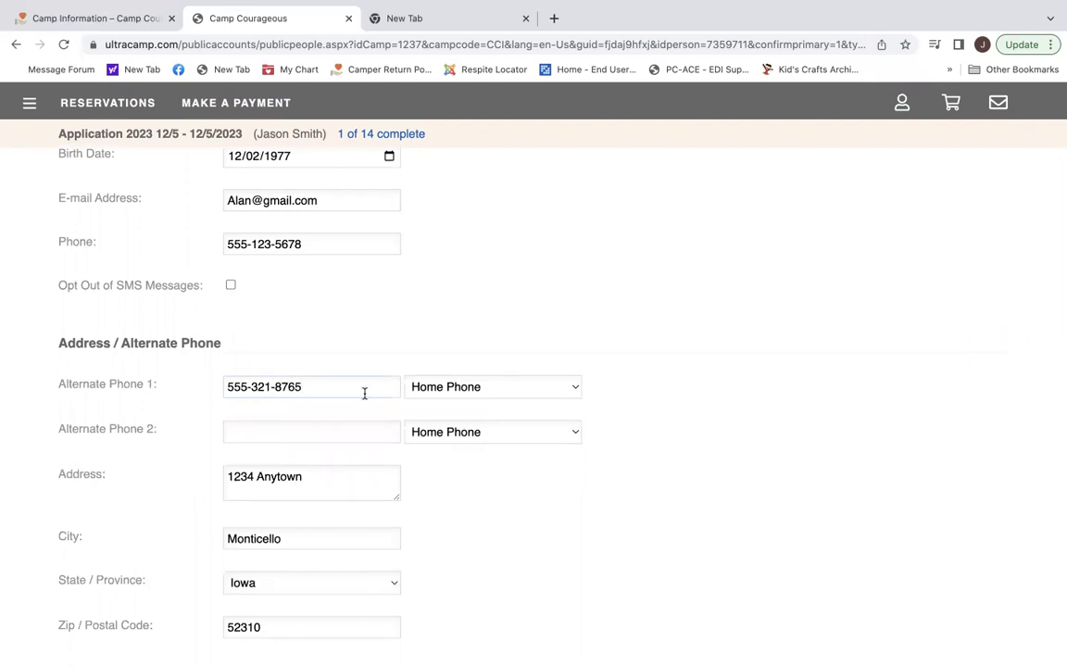
pyautogui.scroll(-5, 512, 498)
pyautogui.scroll(-5, 512, 500)
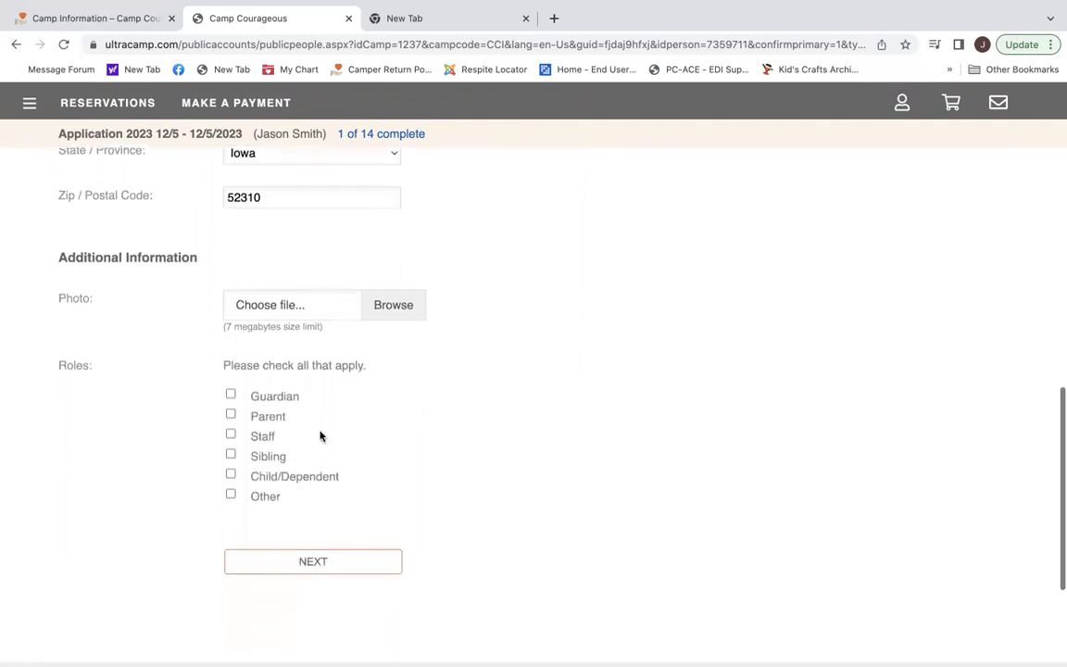
pyautogui.click(230, 414)
pyautogui.click(230, 397)
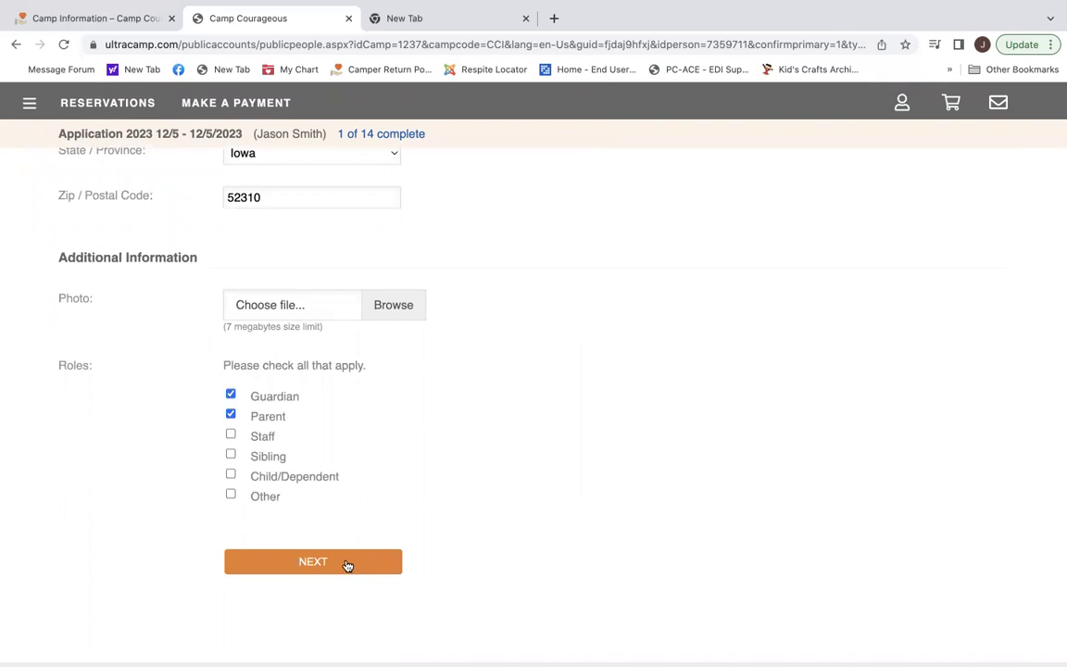
pyautogui.click(347, 563)
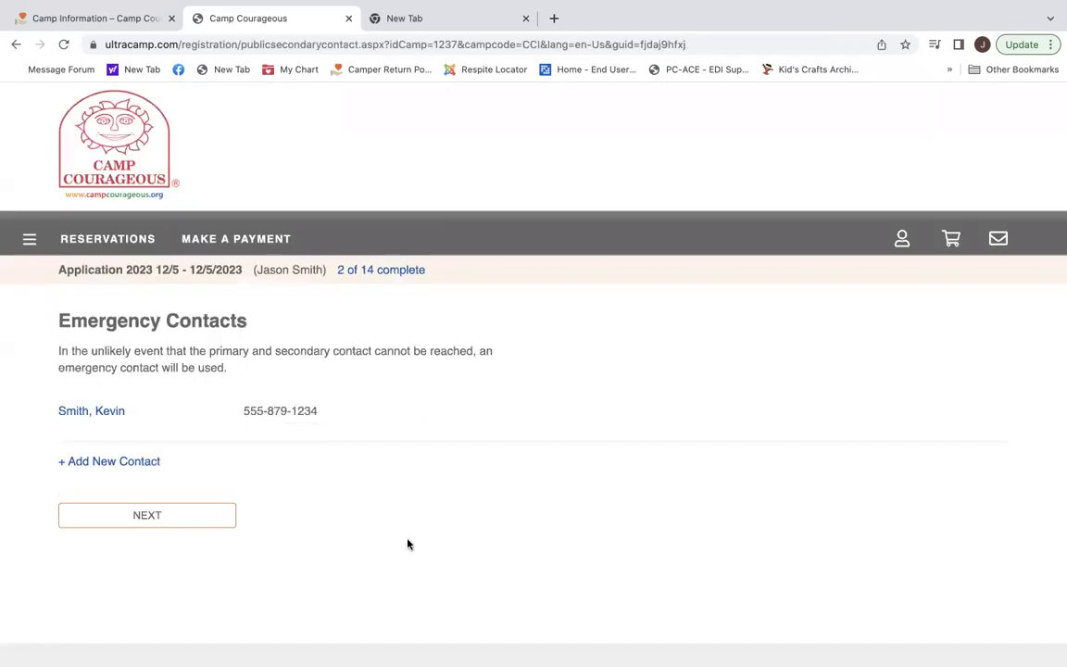
# Keep the existing emergency contact and continue to the Authorized Pick-up step.
pyautogui.scroll(-2, 347, 559)
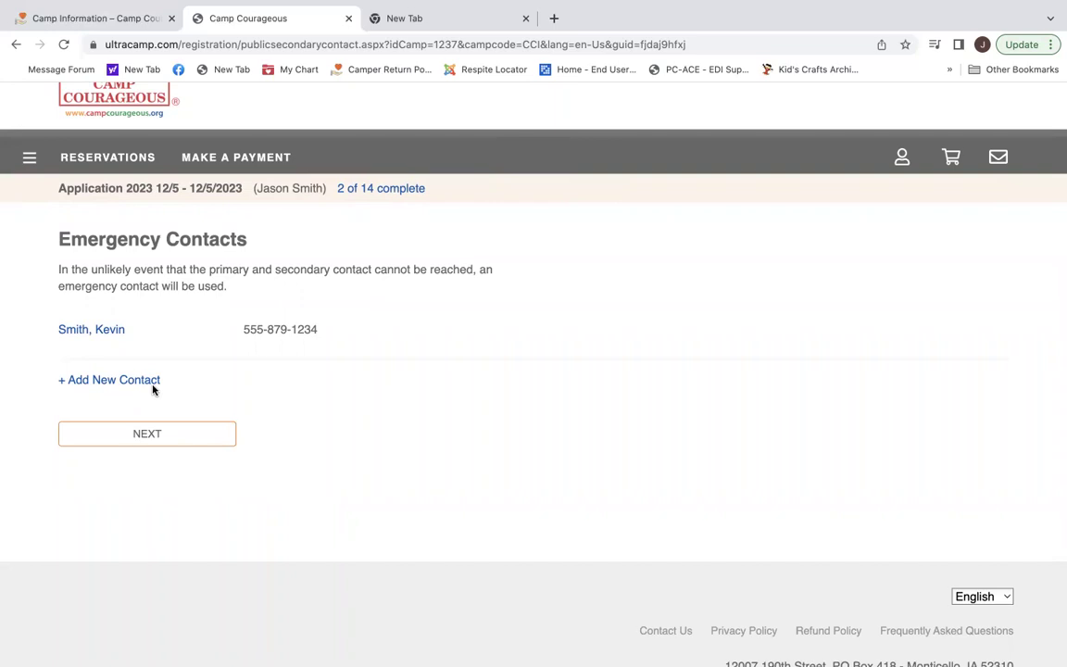
pyautogui.click(154, 434)
# Scroll through the Authorized Pick-up page, leaving its one authorized person unchanged.
pyautogui.scroll(-3, 427, 515)
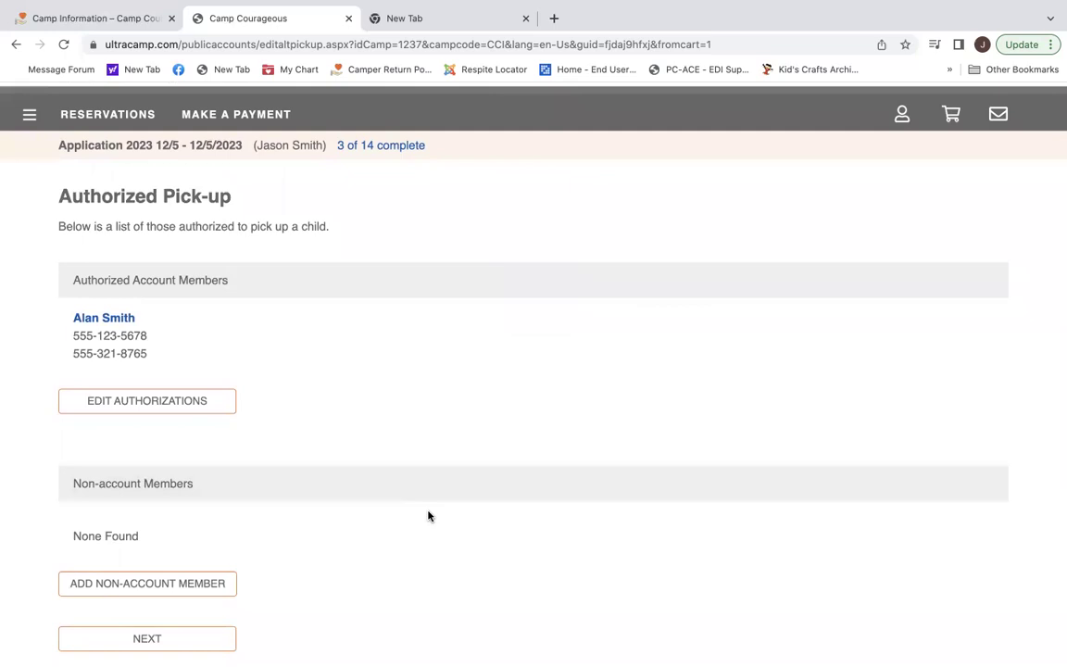
pyautogui.scroll(-4, 428, 516)
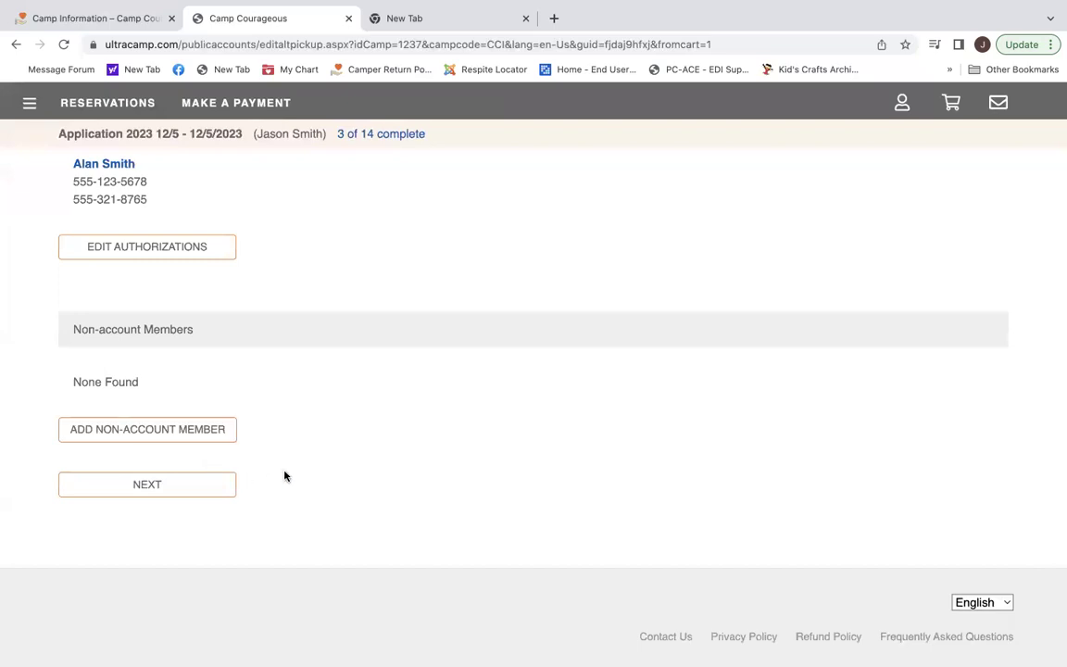
pyautogui.scroll(1, 284, 476)
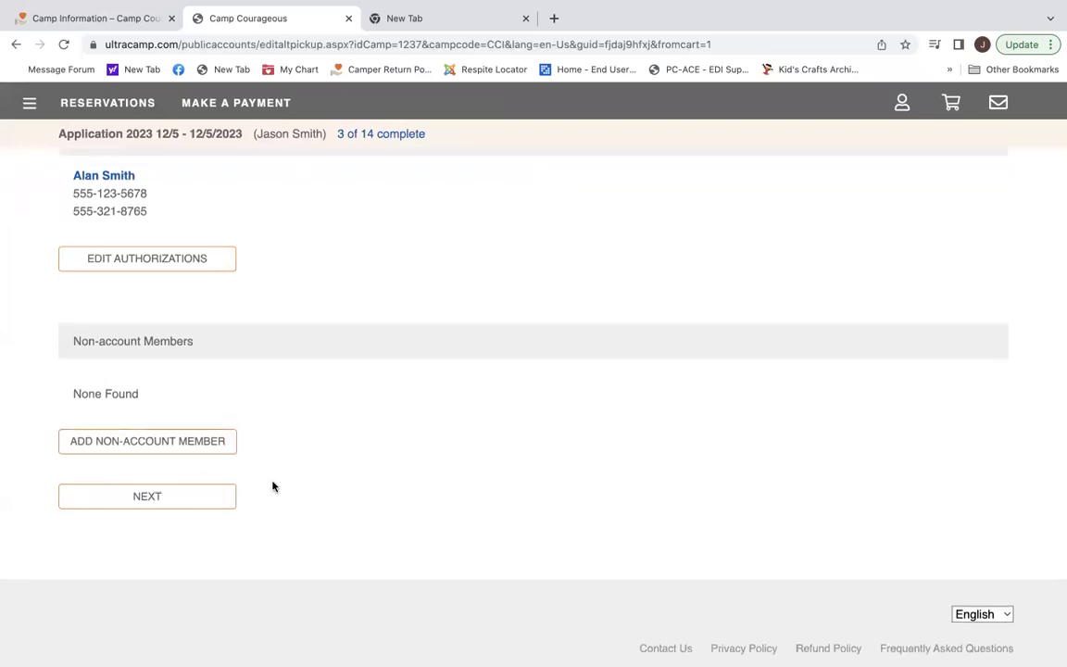
# Continue past the authorized pick-up list to the Medication question.
pyautogui.click(202, 502)
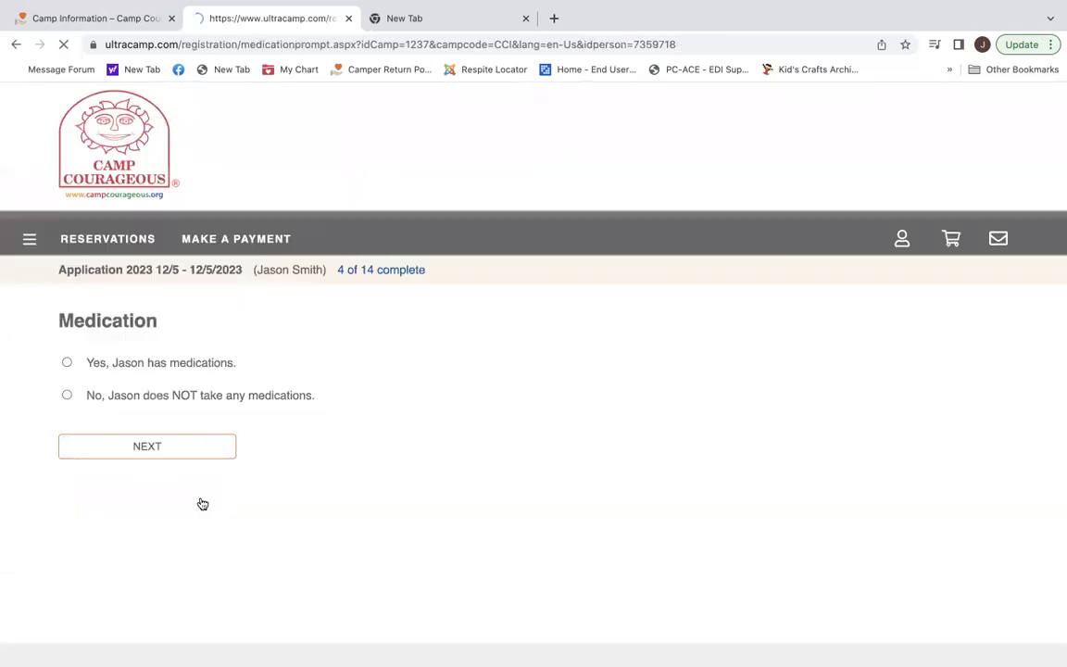
pyautogui.scroll(-1, 369, 495)
pyautogui.scroll(-1, 369, 495)
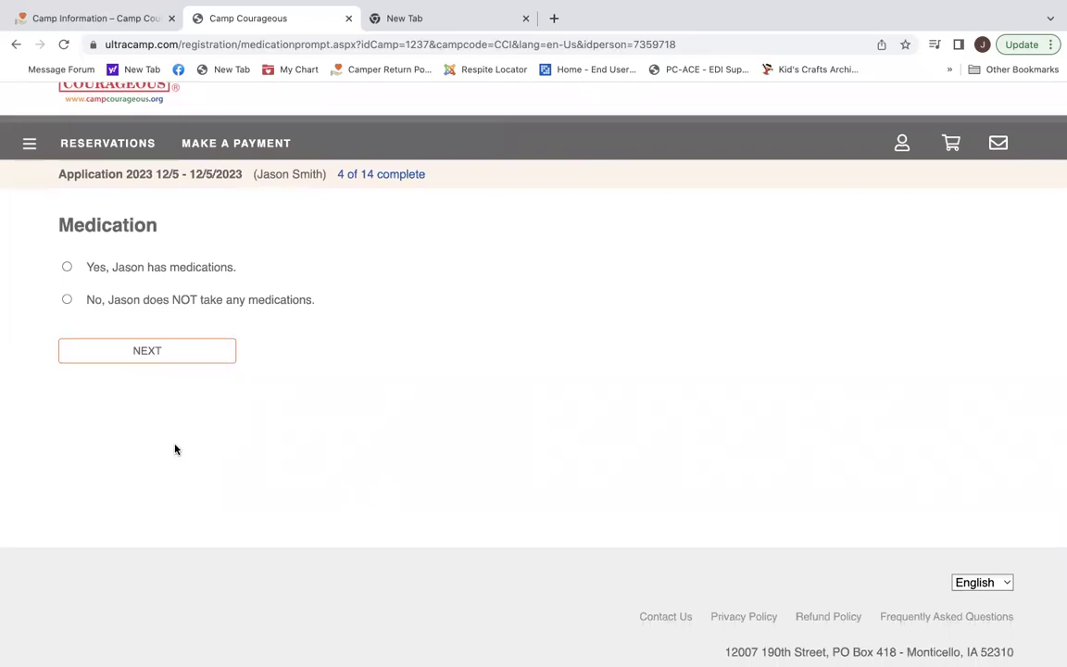
# Answer 'Yes, has medications', submit, and begin a new medication entry.
pyautogui.click(67, 267)
pyautogui.click(151, 350)
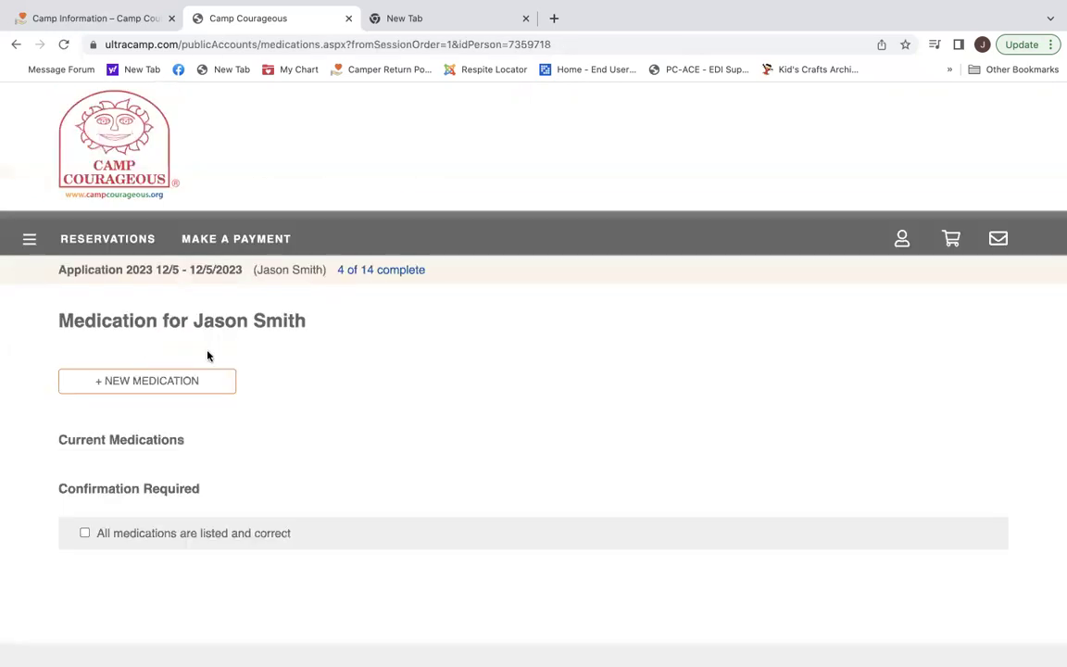
pyautogui.scroll(-1, 331, 391)
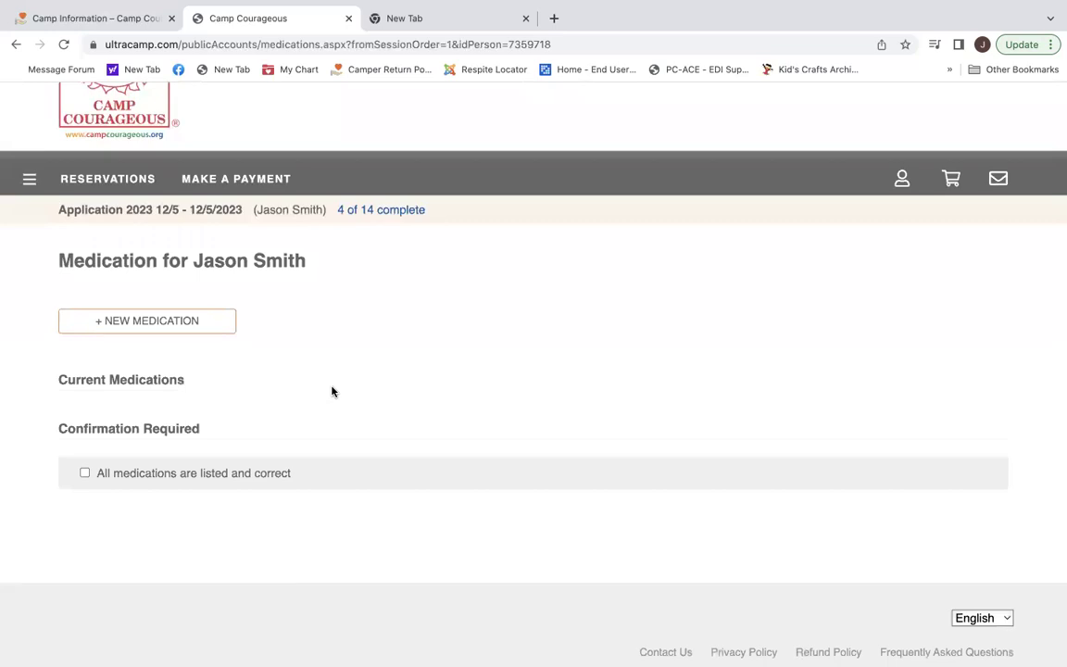
pyautogui.click(155, 324)
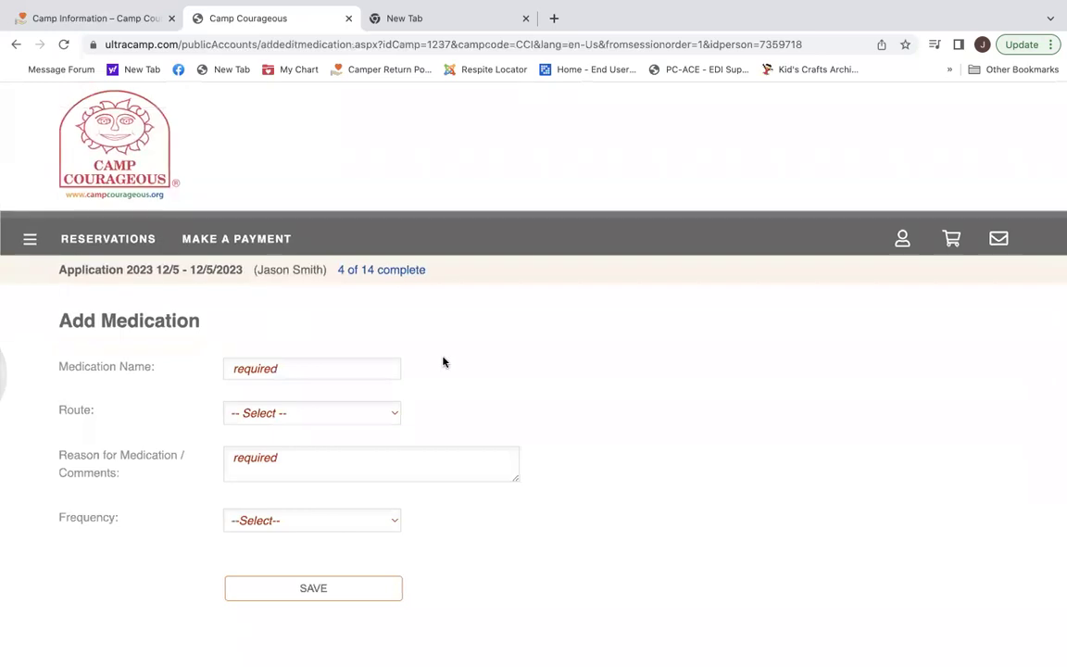
# Enter Tylenol as the medication name and pick TYLENOL TABLET, EXTENDED RELEASE.
pyautogui.scroll(-2, 443, 362)
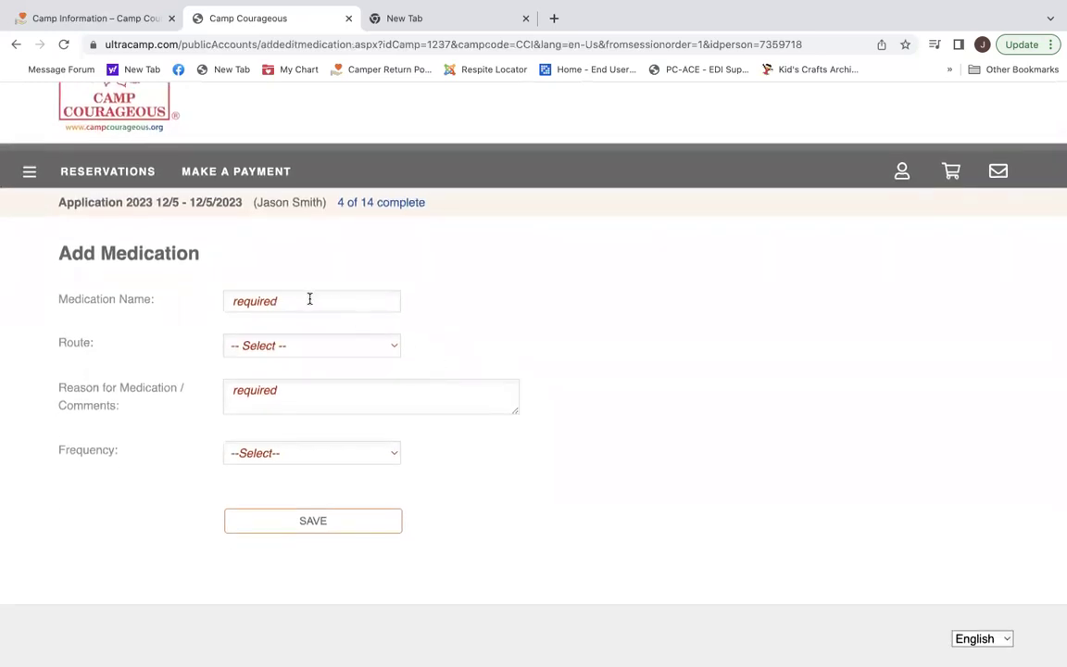
pyautogui.click(310, 299)
pyautogui.write('Tyl')
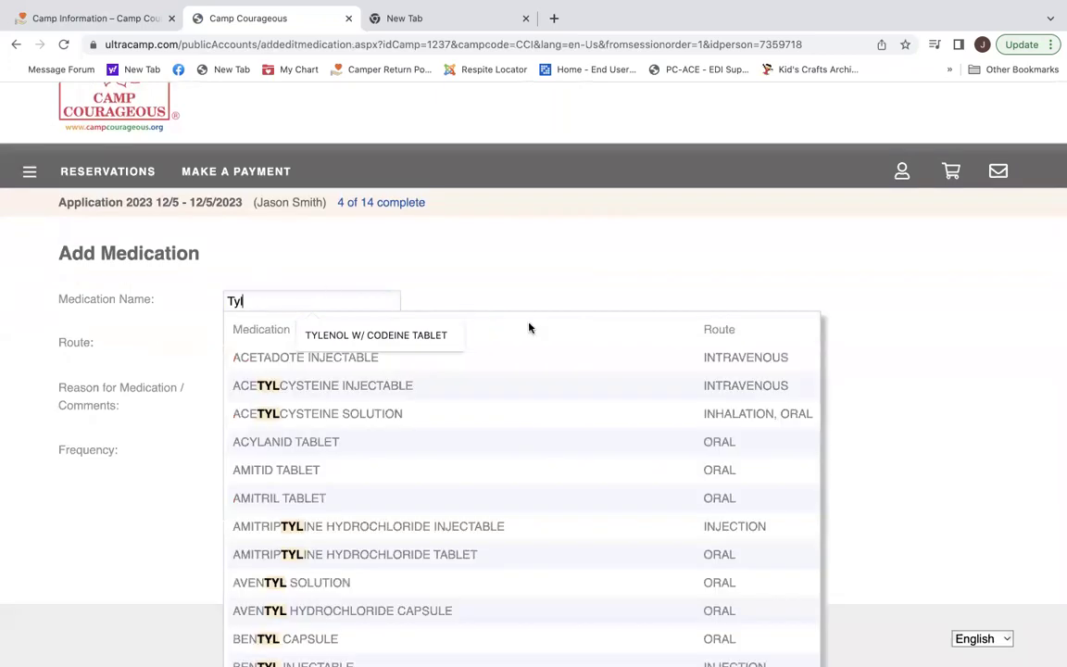
pyautogui.scroll(-5, 543, 383)
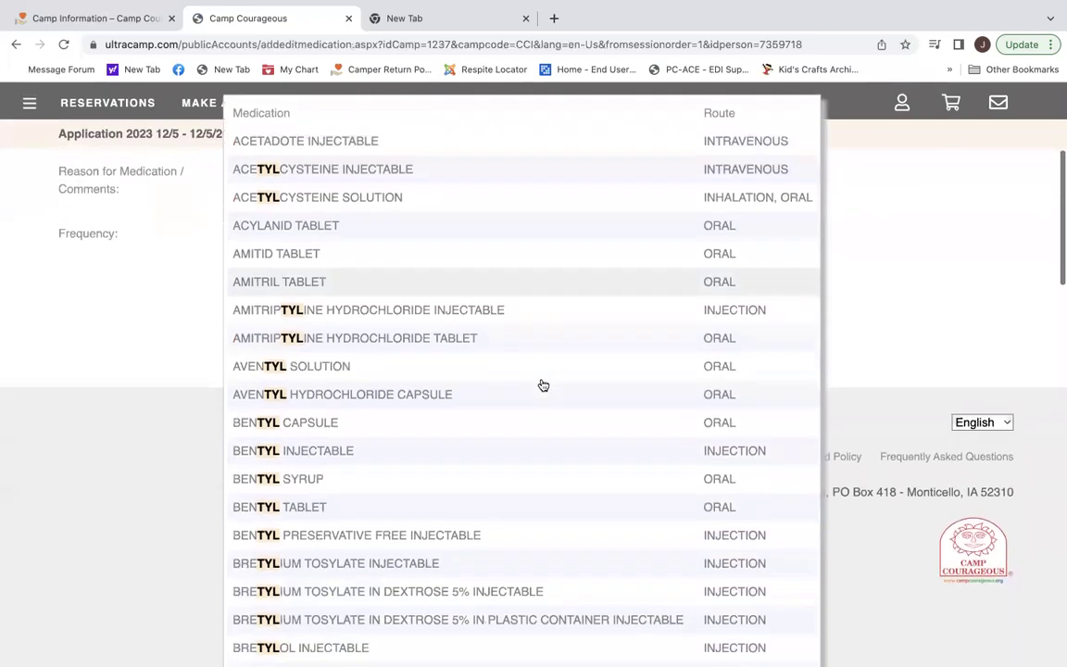
pyautogui.scroll(3, 542, 384)
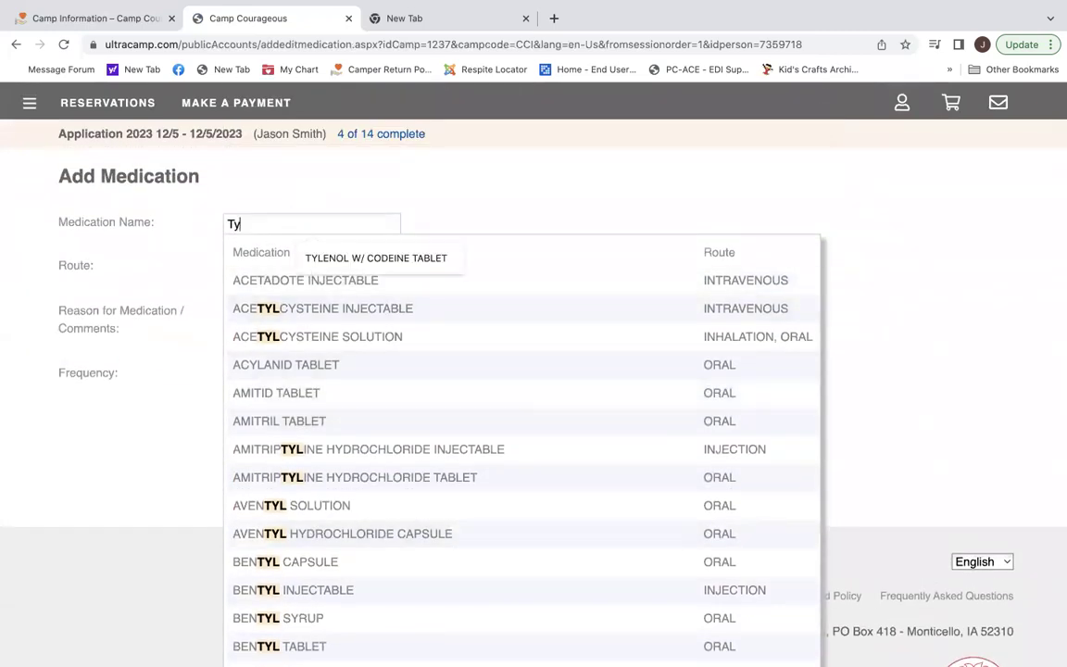
pyautogui.write('el')
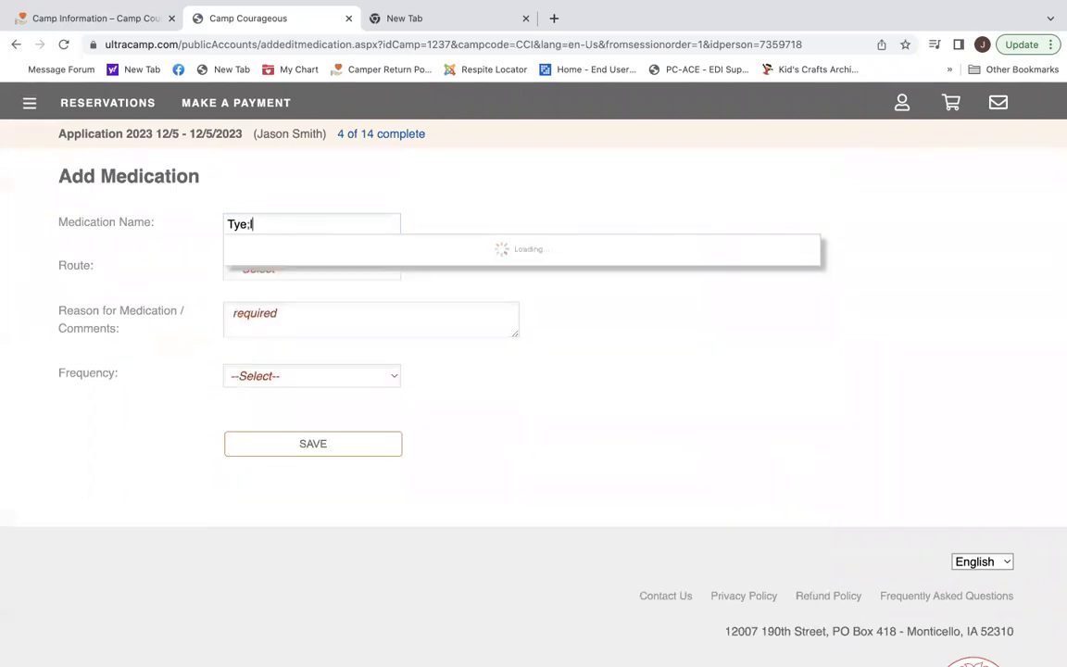
pyautogui.press('BackSpace')
pyautogui.write('l')
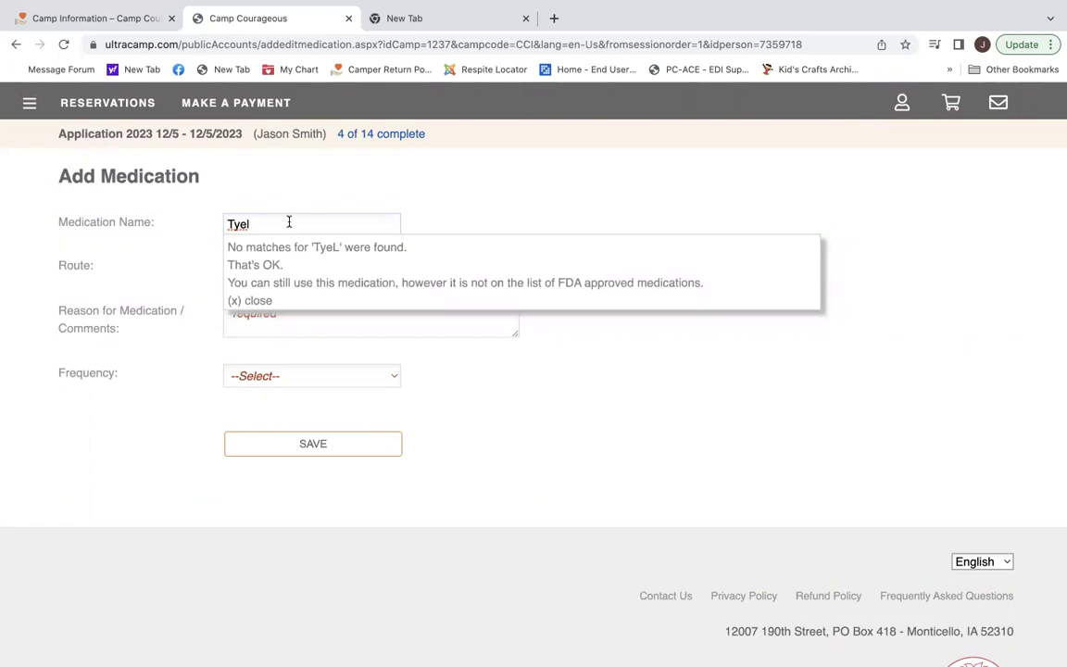
pyautogui.press('BackSpace')
pyautogui.press('BackSpace')
pyautogui.write('lenol')
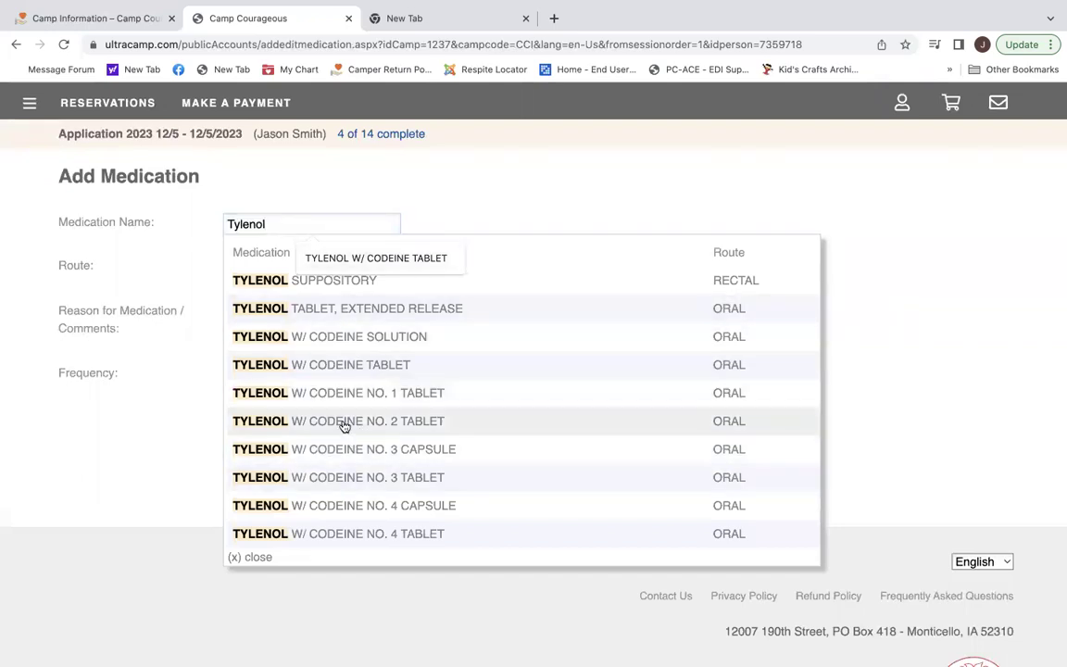
pyautogui.click(332, 317)
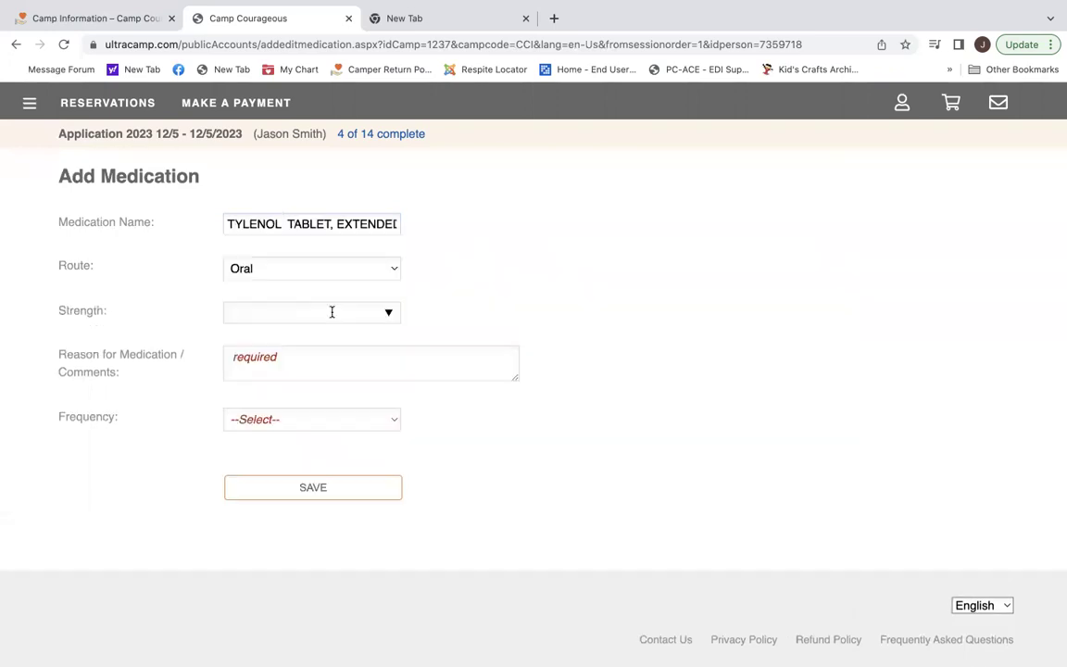
# Keep the route Oral, set strength 400mg and reason Headaches.
pyautogui.click(392, 271)
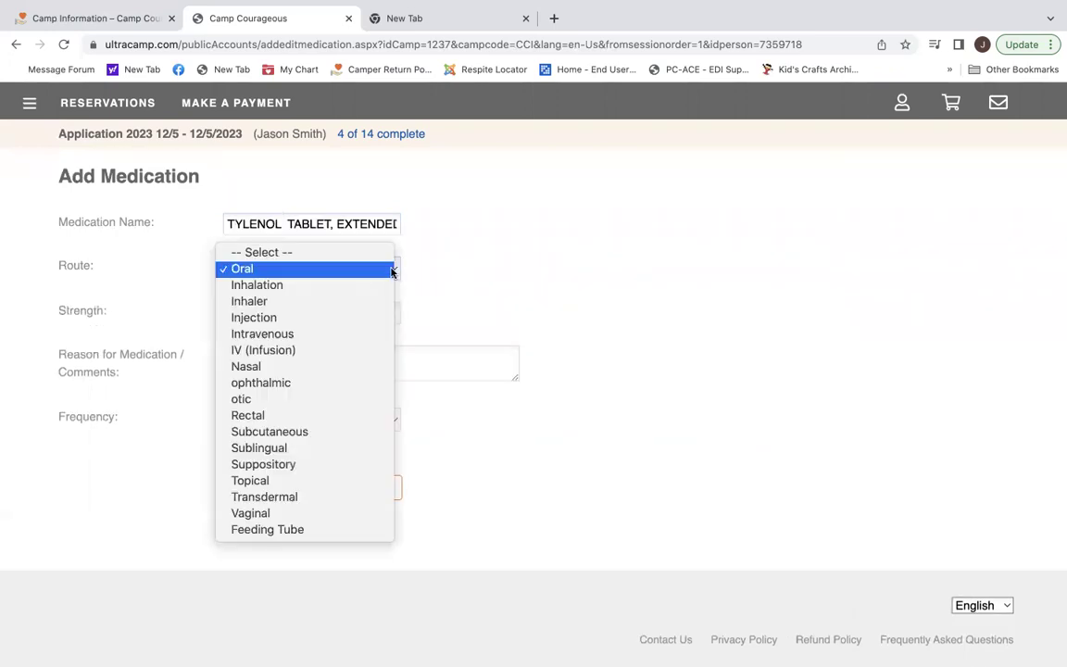
pyautogui.click(391, 270)
pyautogui.click(352, 311)
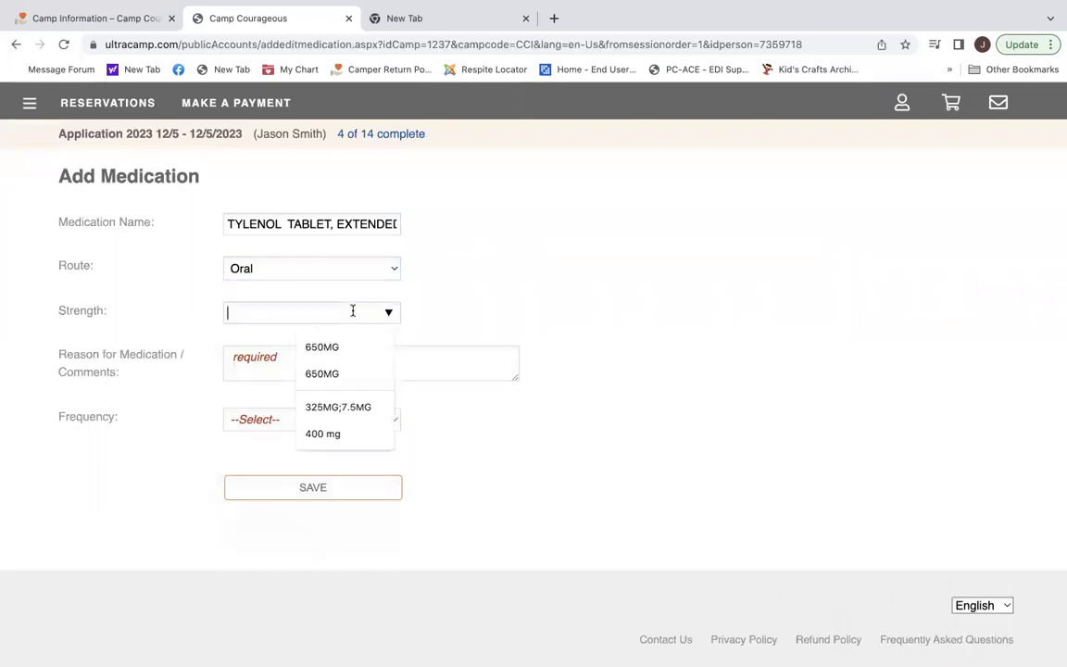
pyautogui.write('4')
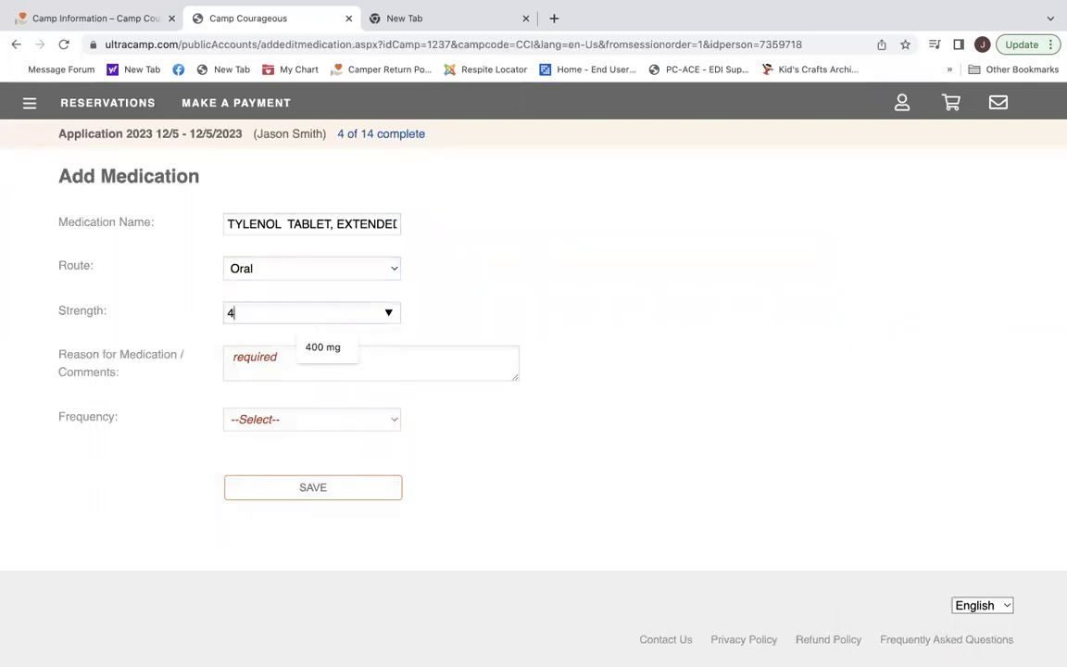
pyautogui.write('00mg')
pyautogui.click(467, 364)
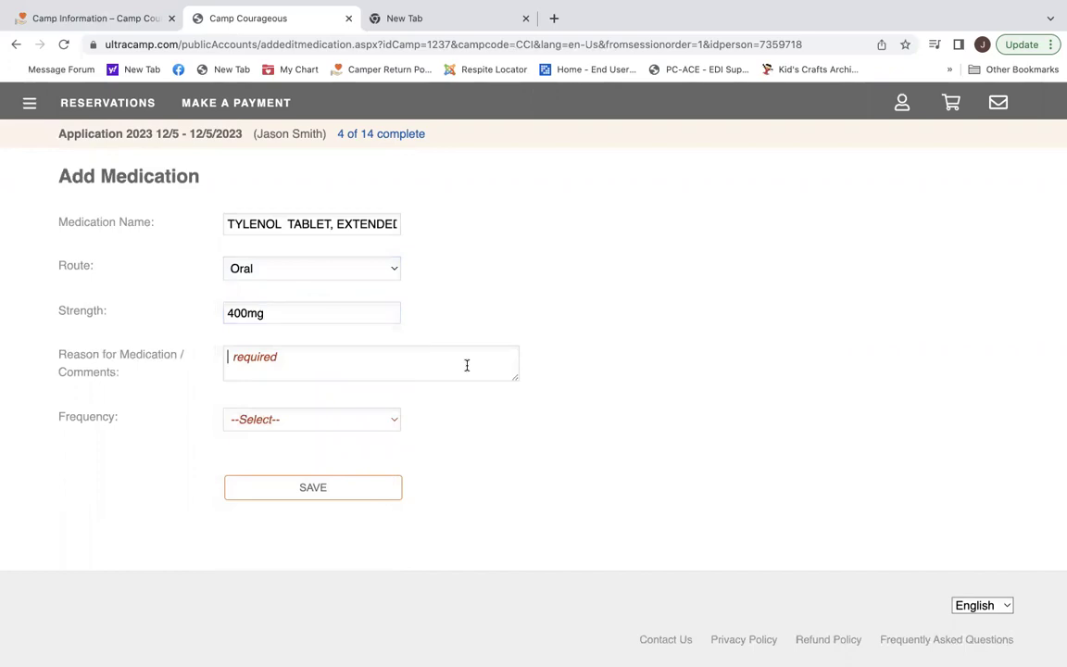
pyautogui.write('Headaches')
# Set frequency Once Per Day, schedule Breakfast Every Day, and dosage 2 tablets.
pyautogui.click(376, 414)
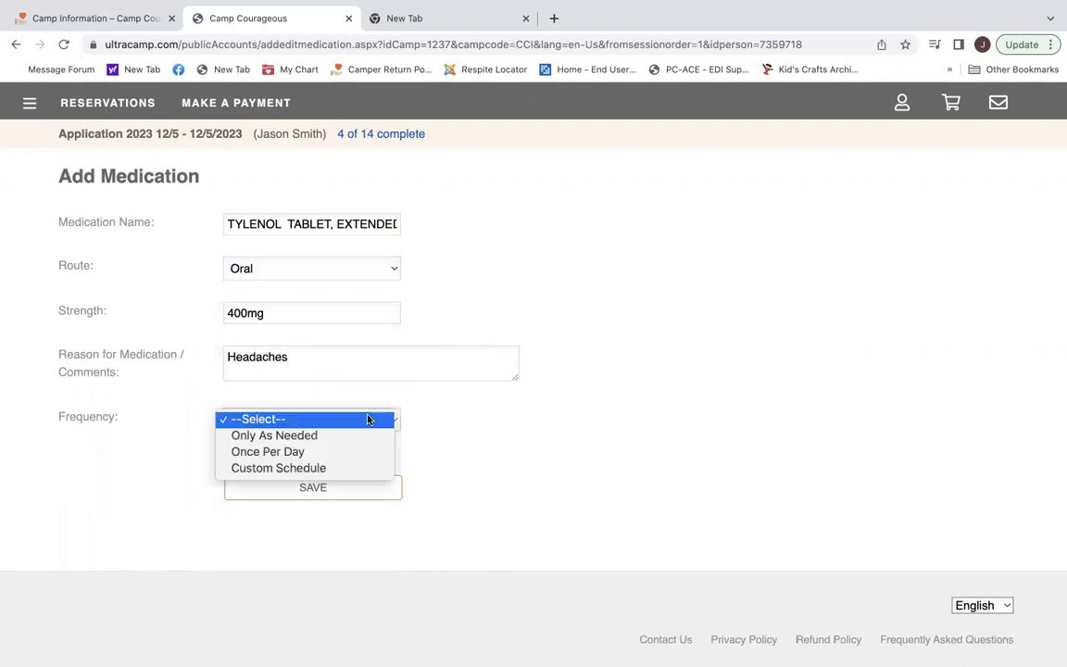
pyautogui.click(323, 451)
pyautogui.scroll(-2, 464, 462)
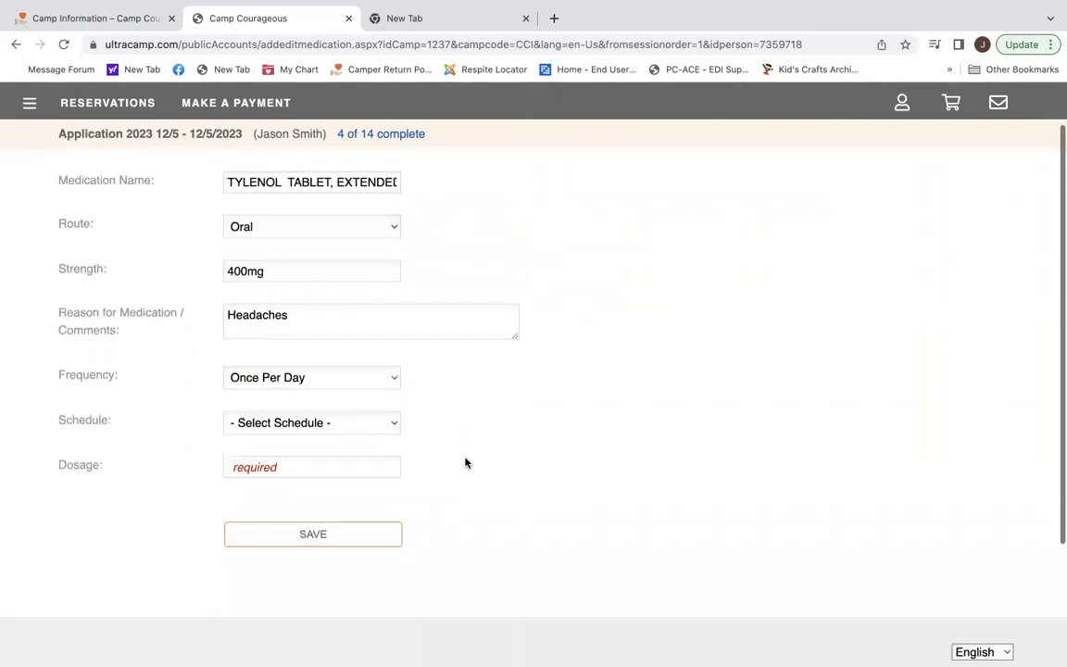
pyautogui.click(393, 382)
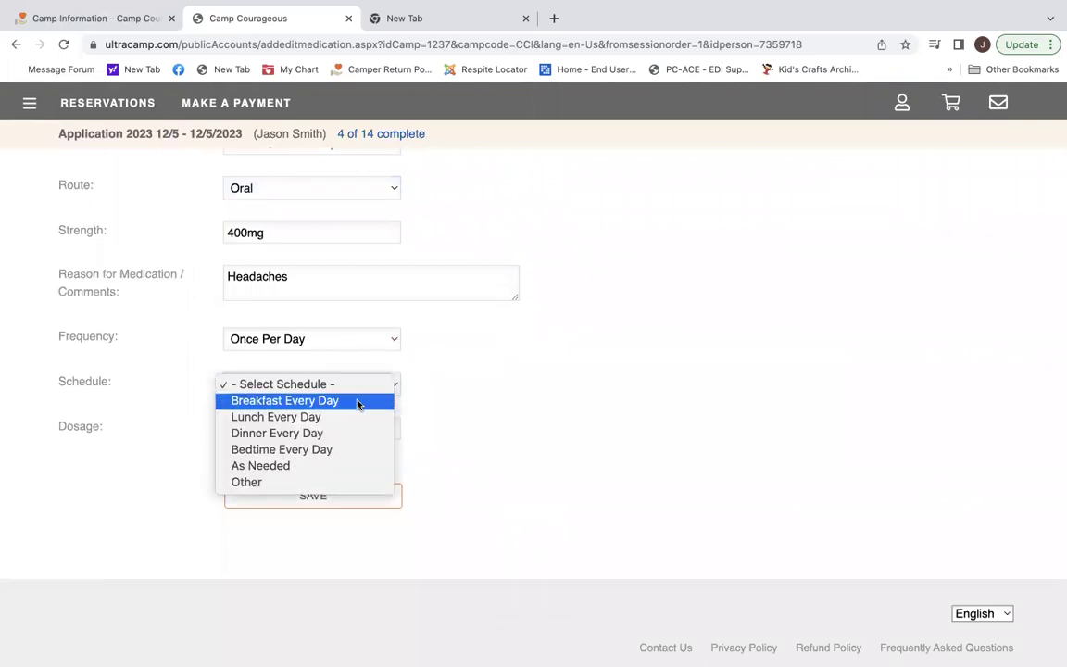
pyautogui.click(356, 403)
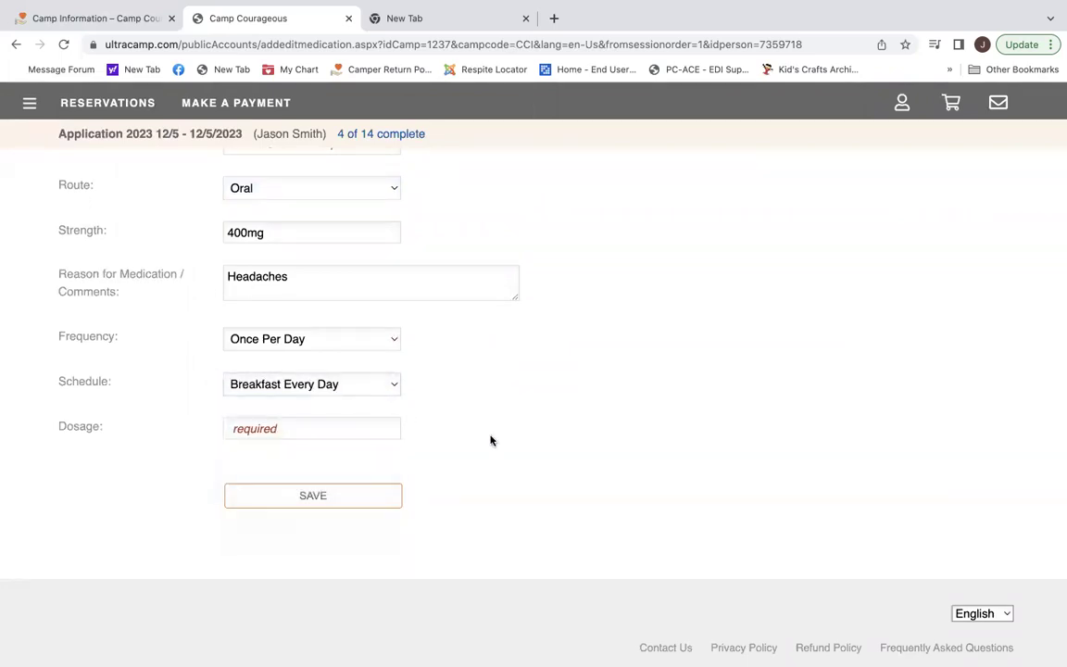
pyautogui.click(289, 427)
pyautogui.write('2')
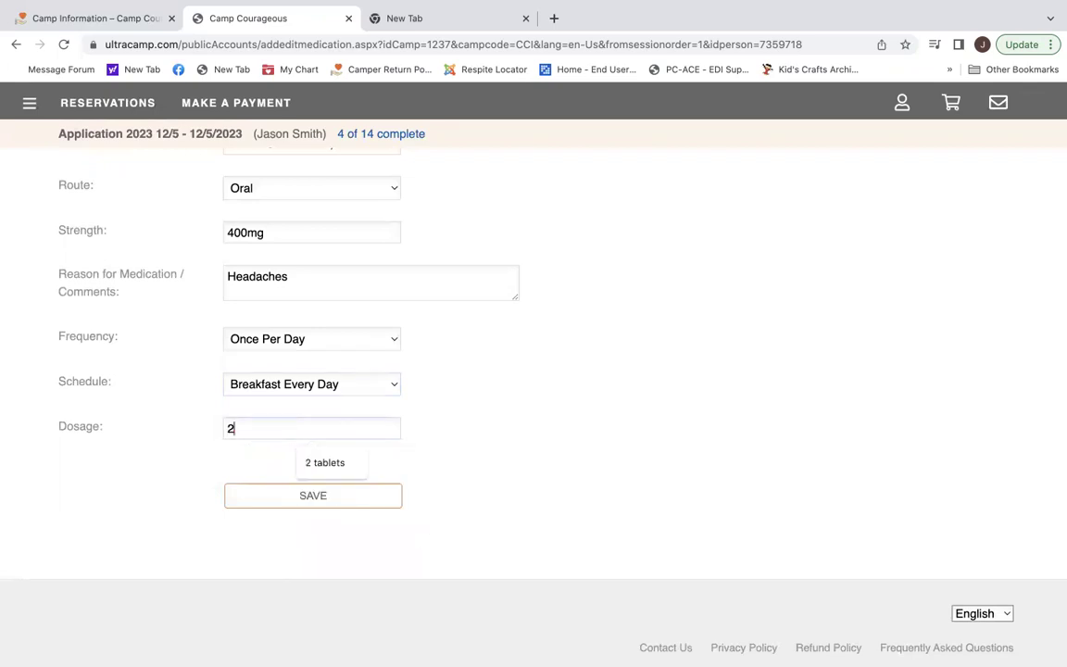
pyautogui.write(' tablets')
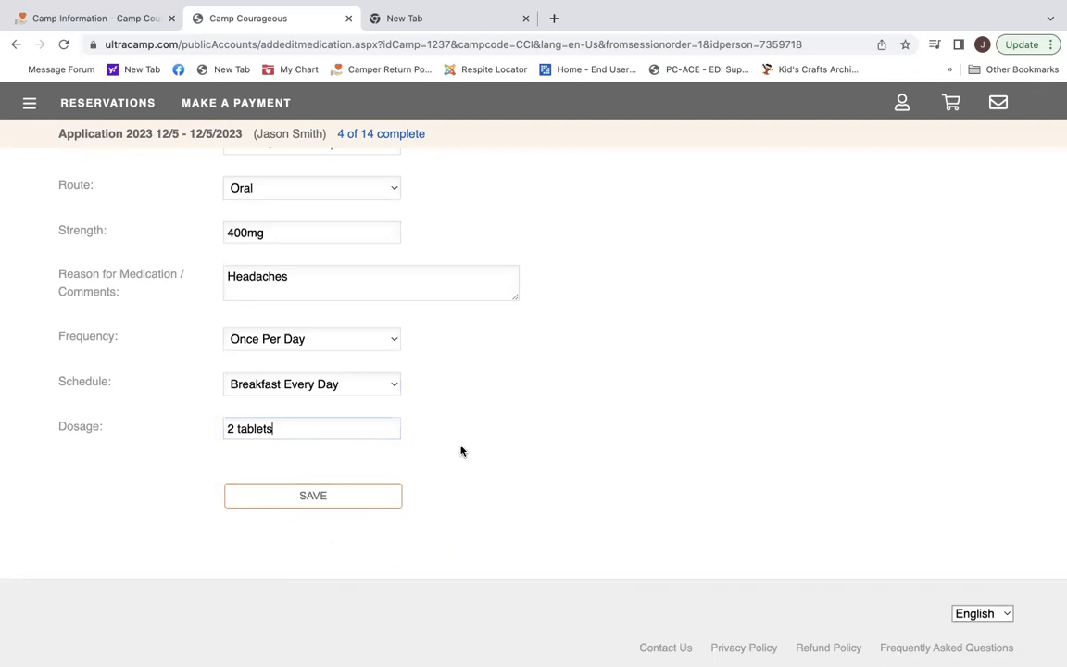
pyautogui.scroll(1, 461, 449)
pyautogui.scroll(-1, 460, 451)
# Save the Tylenol entry, confirm all medications are listed and correct, and continue.
pyautogui.click(312, 503)
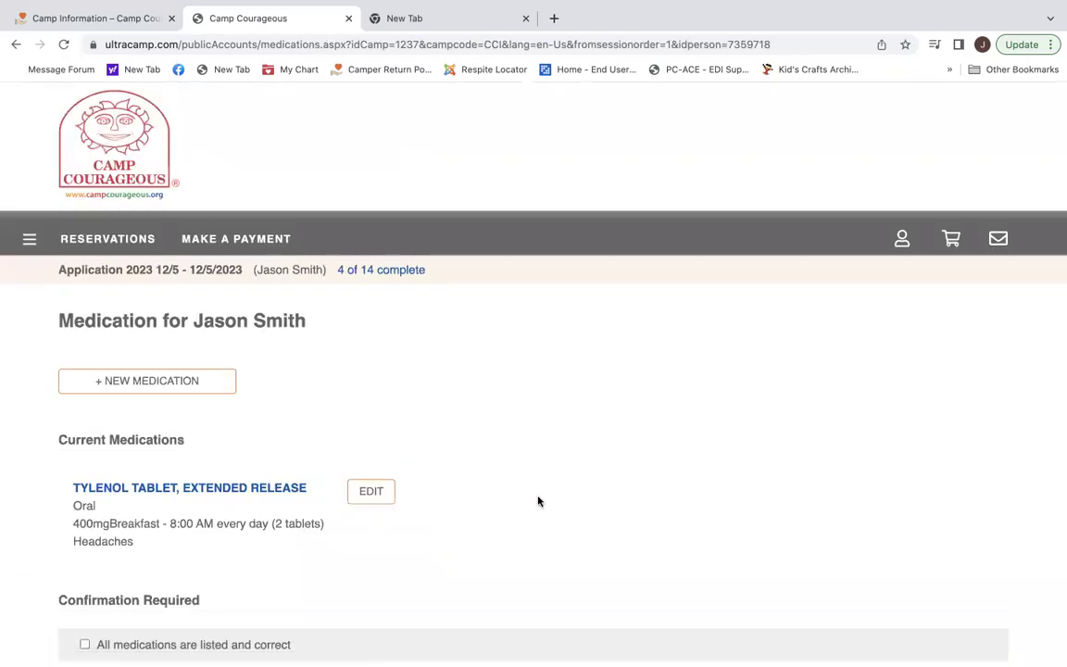
pyautogui.scroll(-3, 538, 501)
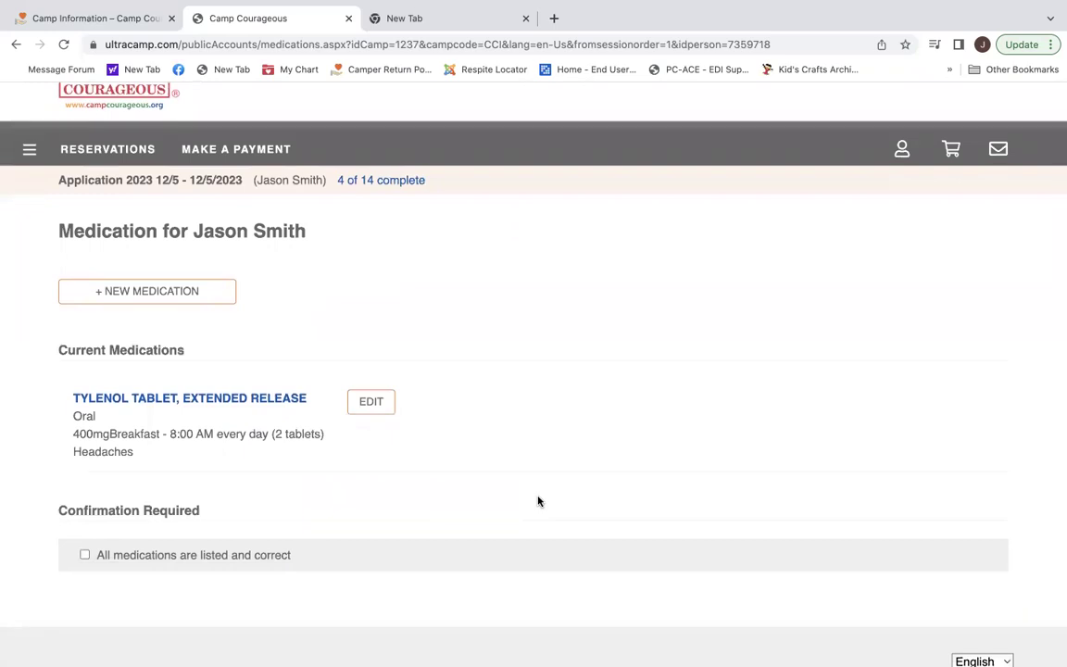
pyautogui.click(83, 554)
pyautogui.scroll(-1, 387, 505)
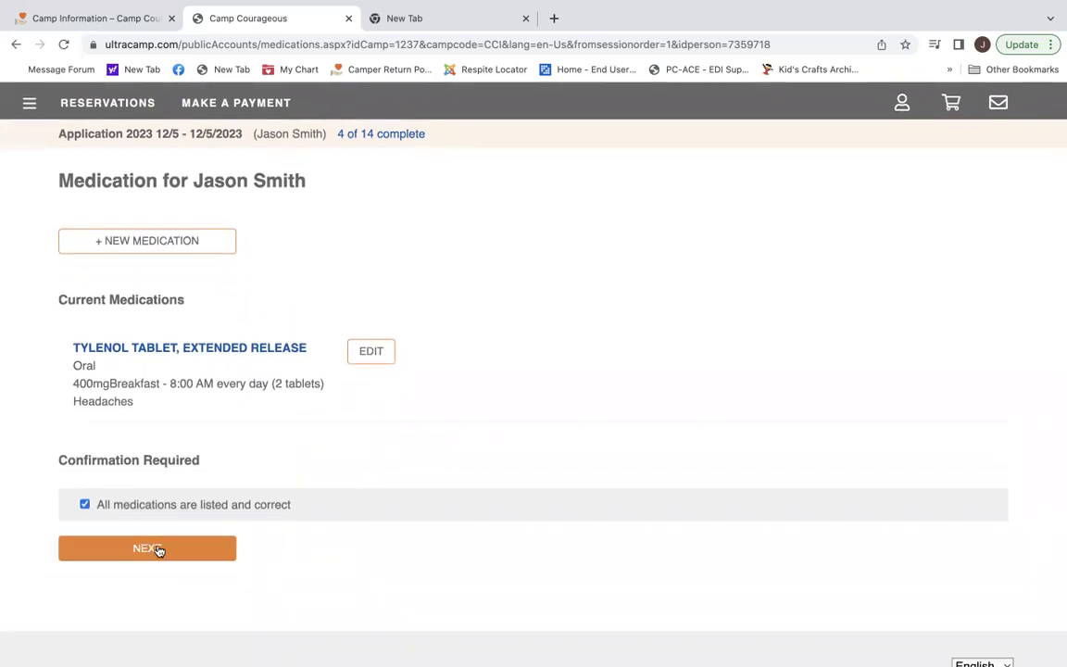
pyautogui.click(157, 549)
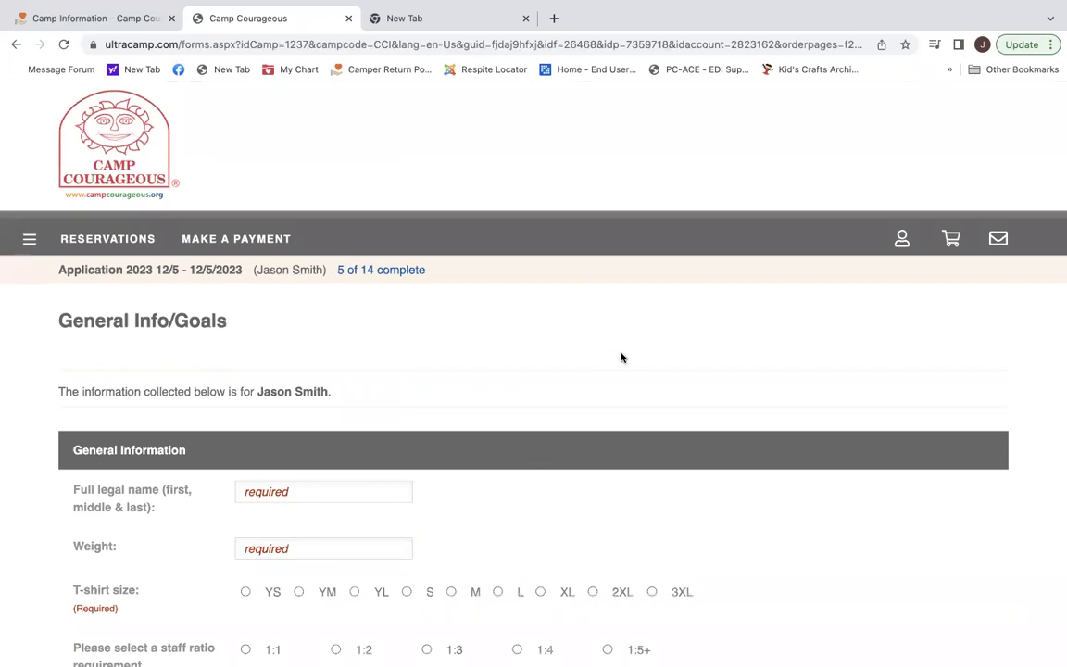
# Enter the camper's full legal name and a weight of 75.
pyautogui.scroll(-3, 630, 356)
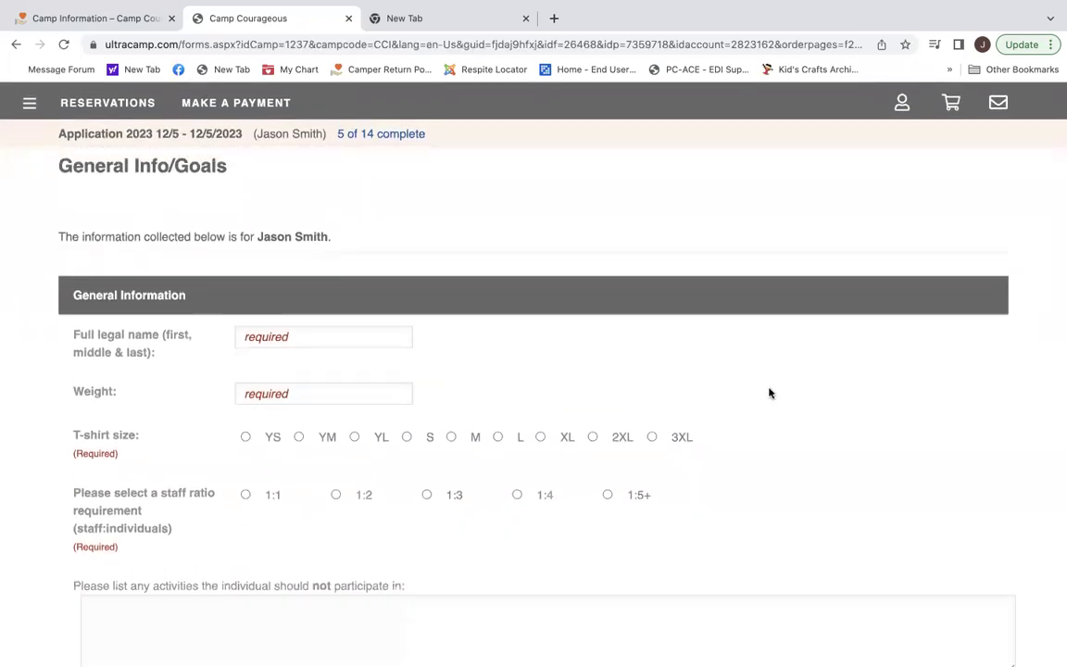
pyautogui.click(352, 335)
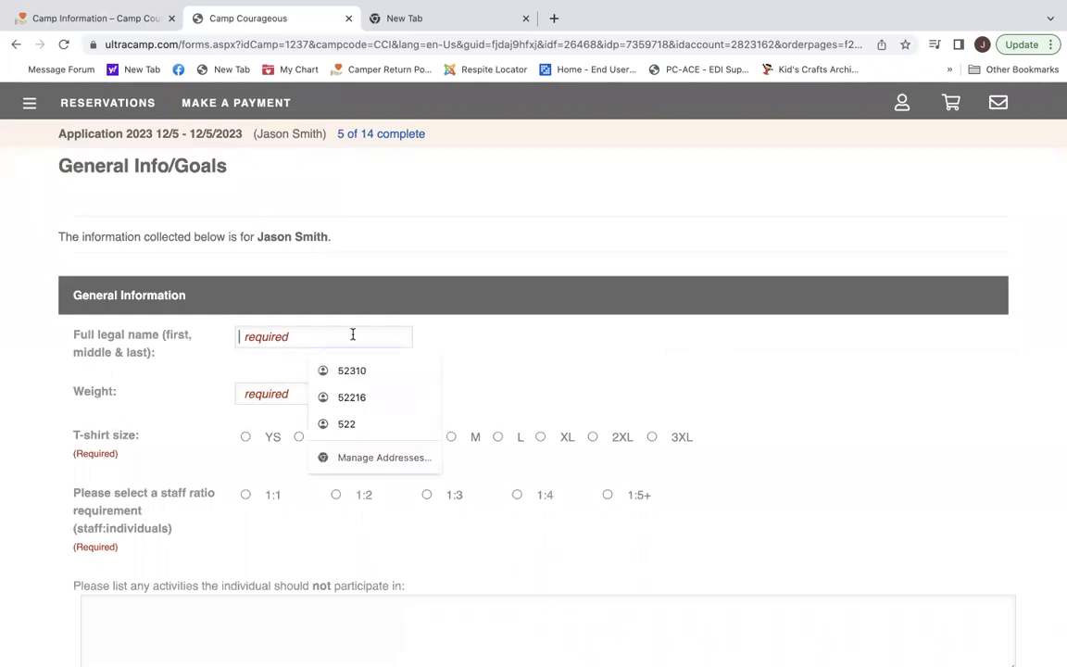
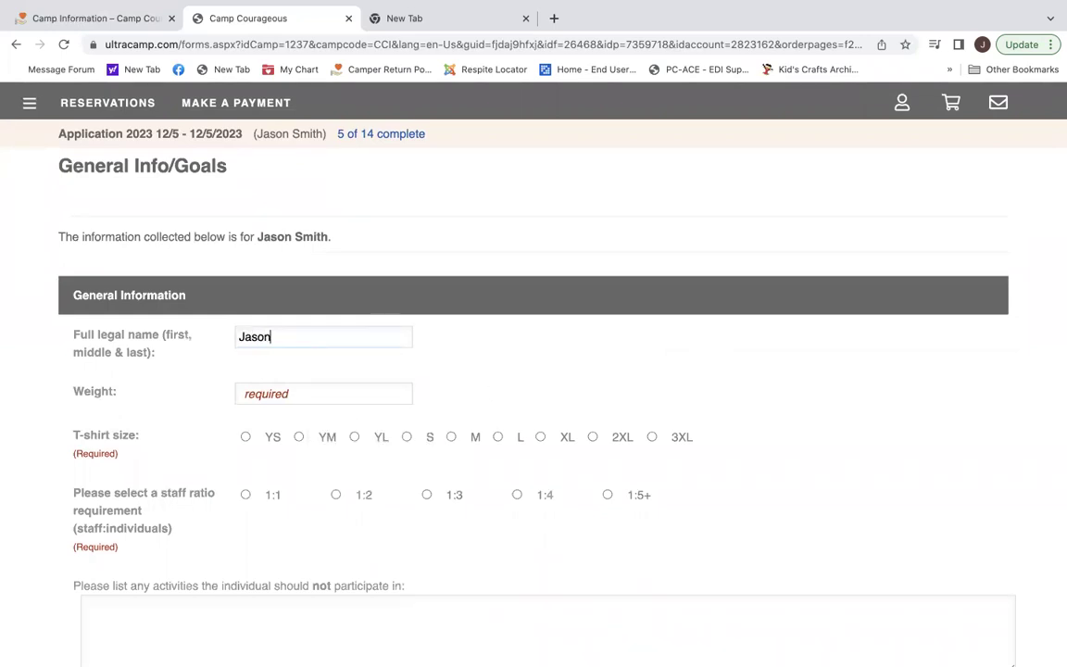
pyautogui.write('ith')
pyautogui.click(274, 393)
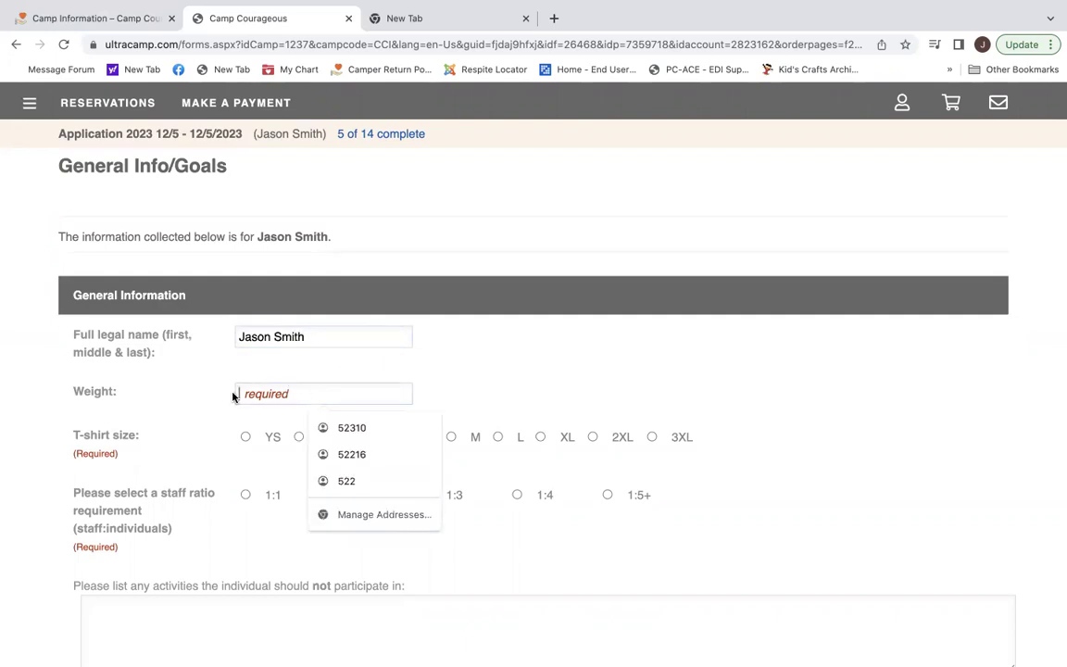
pyautogui.write('75')
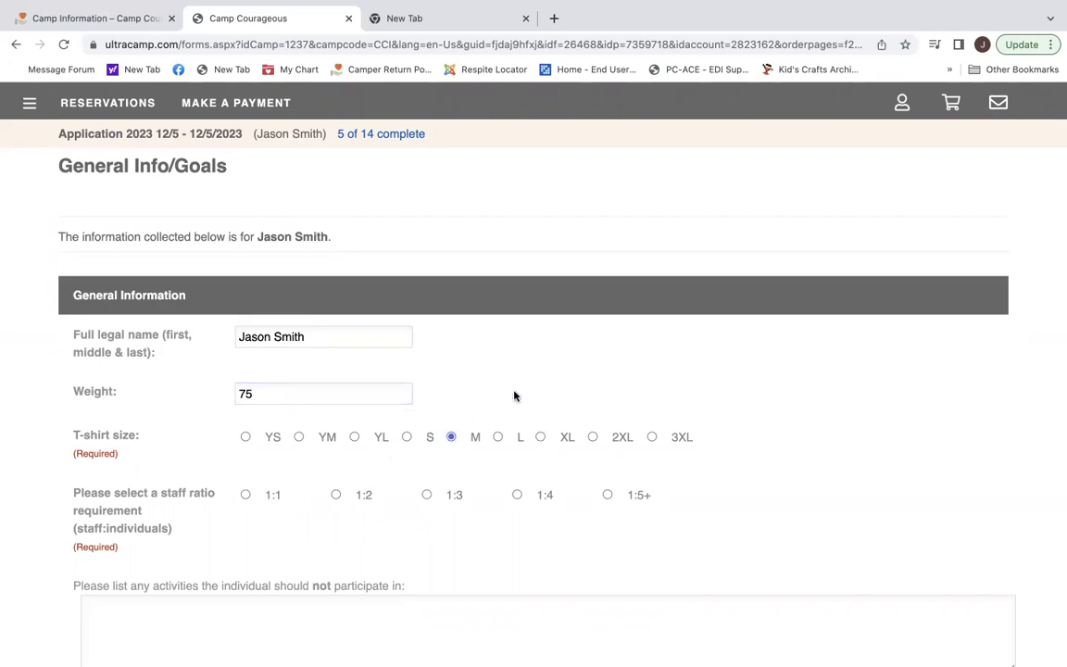
pyautogui.scroll(-3, 515, 395)
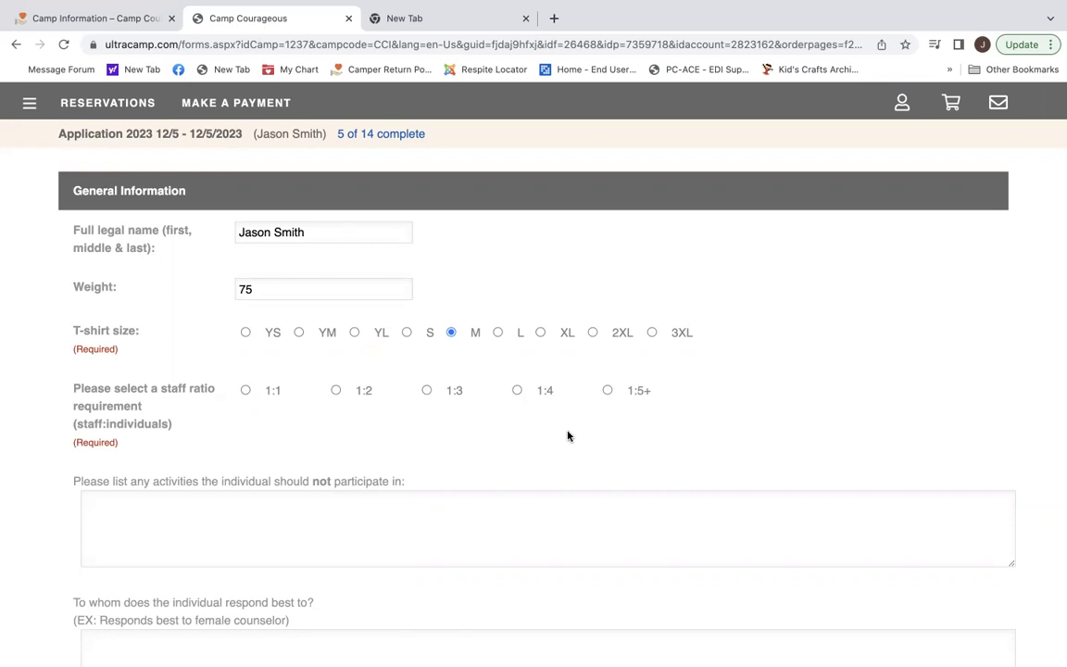
# Set the staff ratio to 1:4 and mark the camper Easy Going, Helpful and Adventurous.
pyautogui.click(518, 389)
pyautogui.scroll(-1, 516, 448)
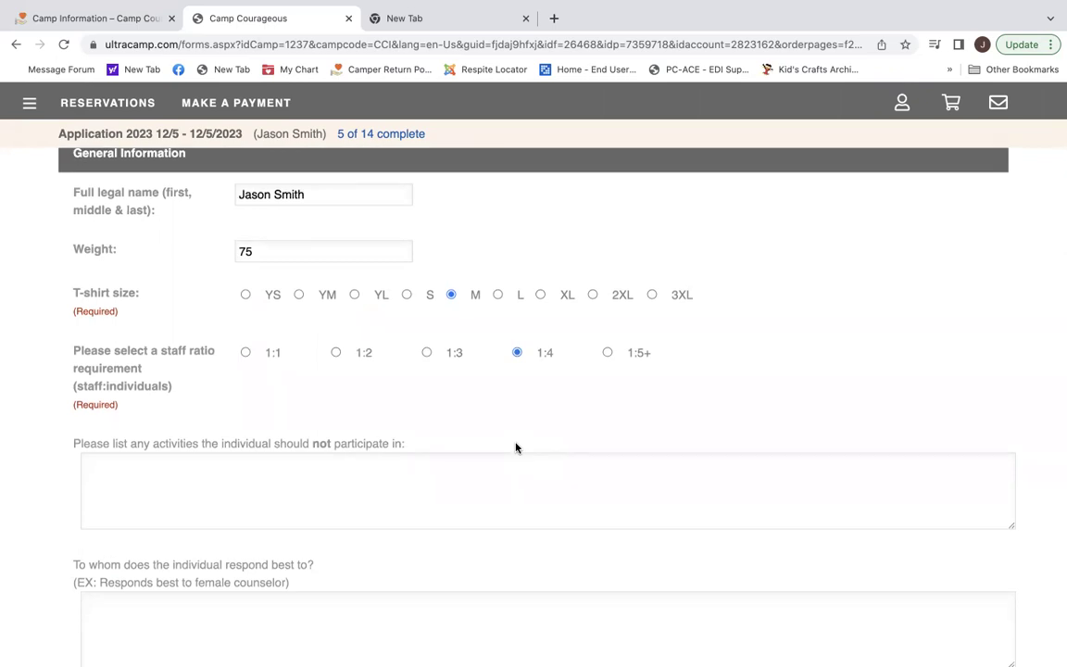
pyautogui.scroll(-3, 516, 447)
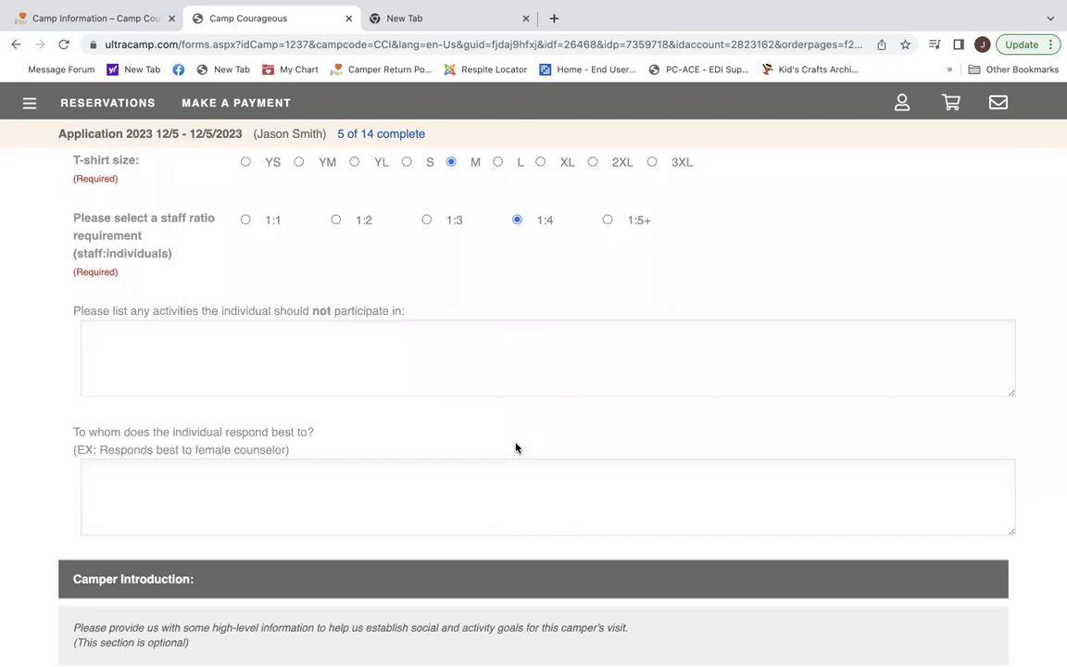
pyautogui.scroll(-1, 516, 447)
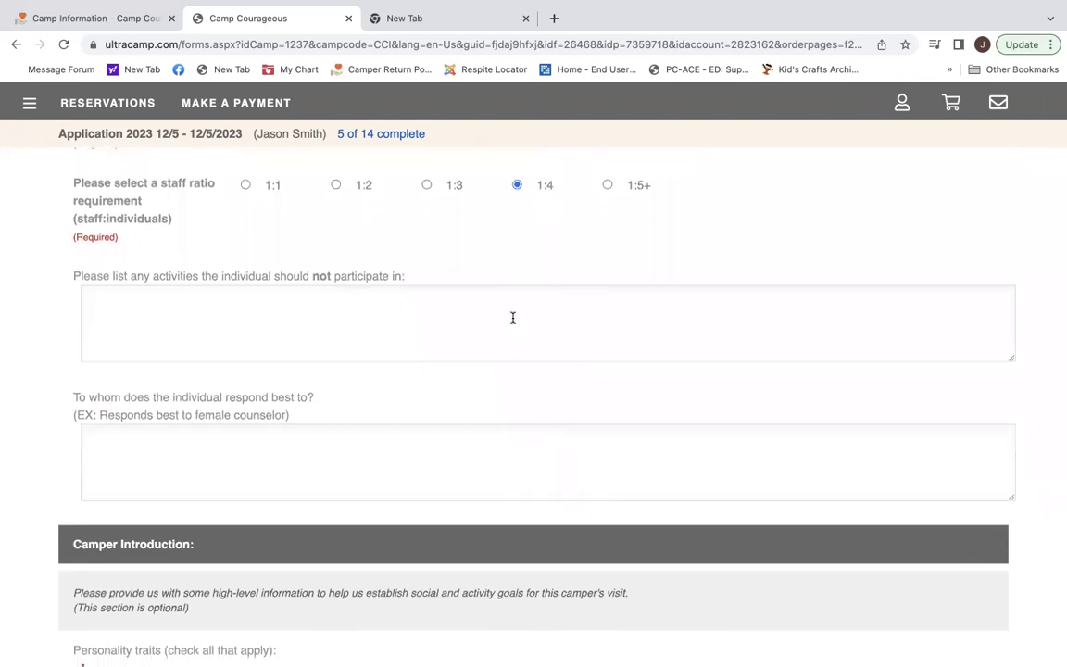
pyautogui.scroll(-1, 482, 440)
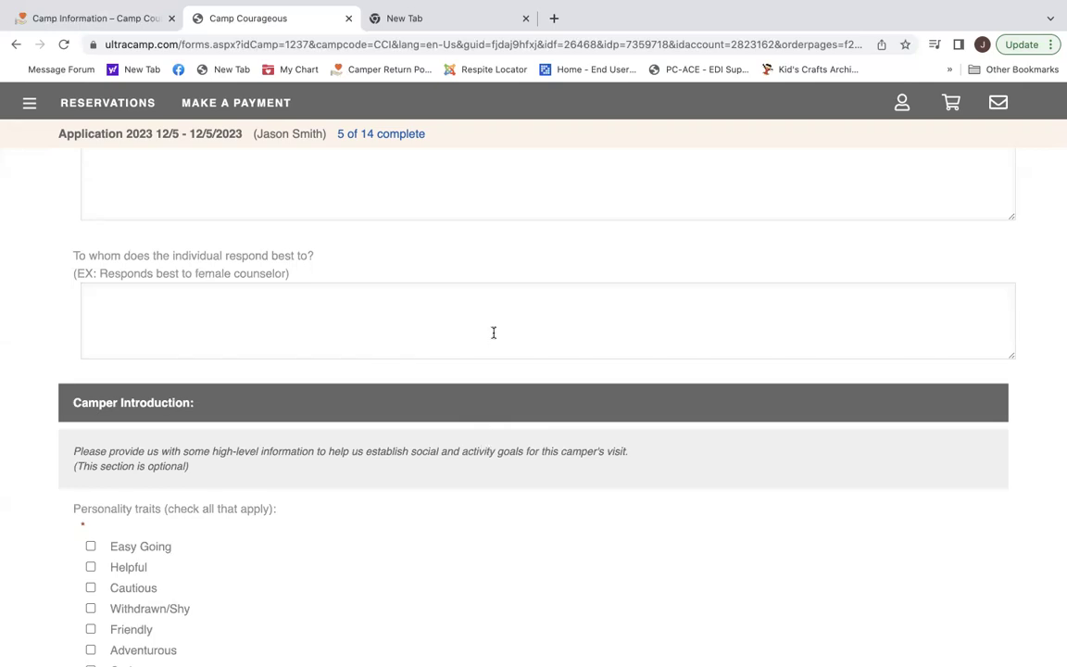
pyautogui.scroll(-5, 493, 333)
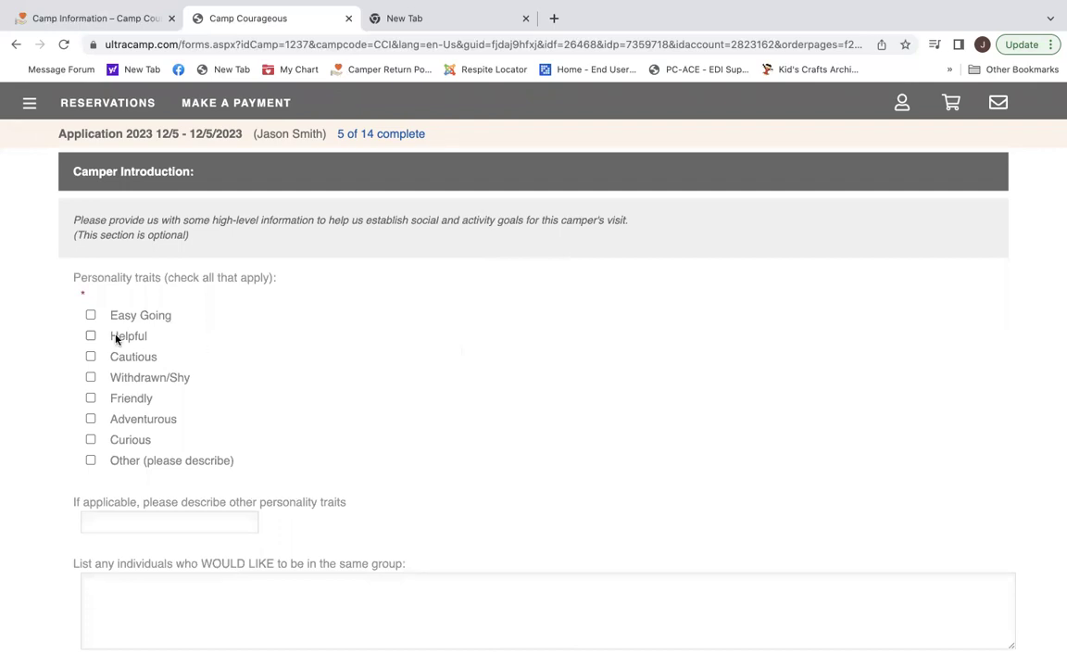
pyautogui.click(90, 315)
pyautogui.click(91, 336)
pyautogui.click(91, 418)
# Enter the camper's cousin's name as wanting to be in the same group.
pyautogui.scroll(-2, 421, 447)
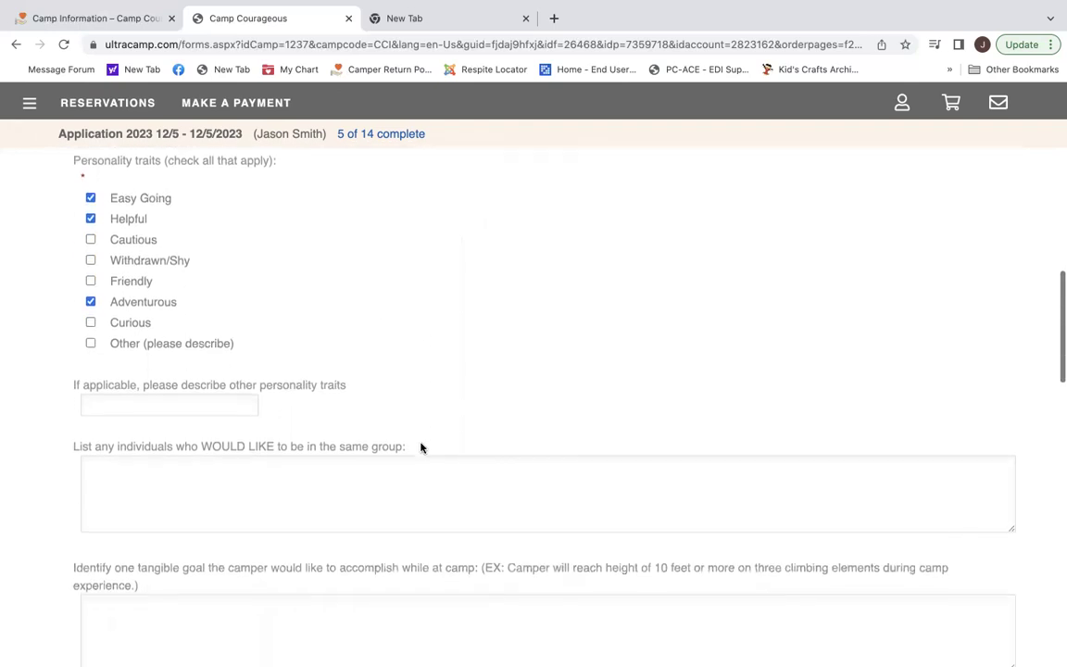
pyautogui.scroll(-1, 422, 442)
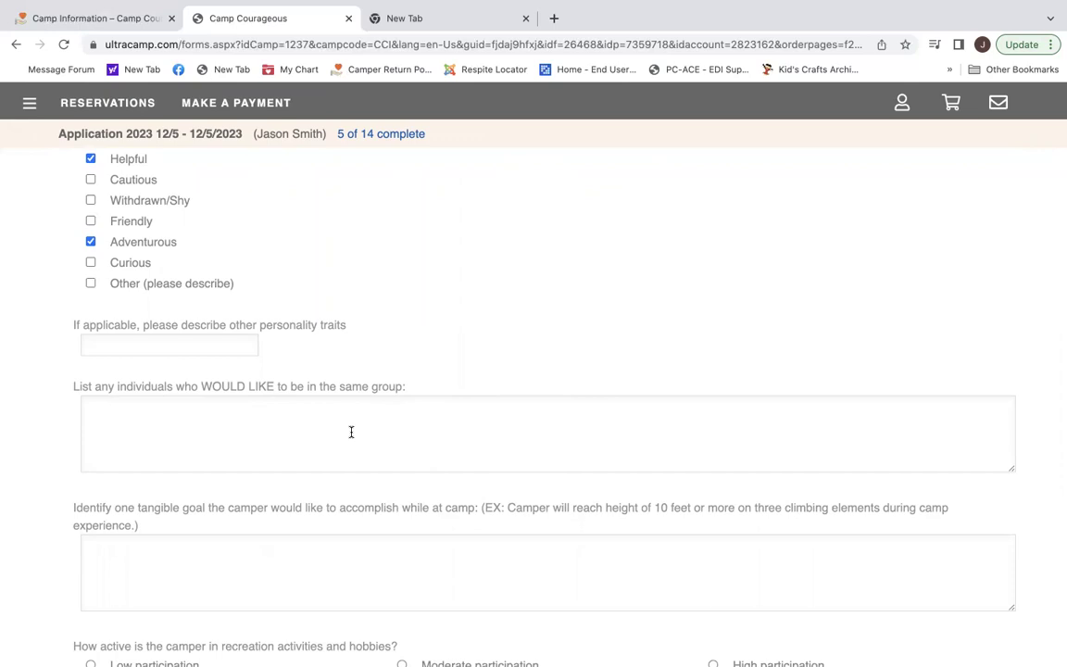
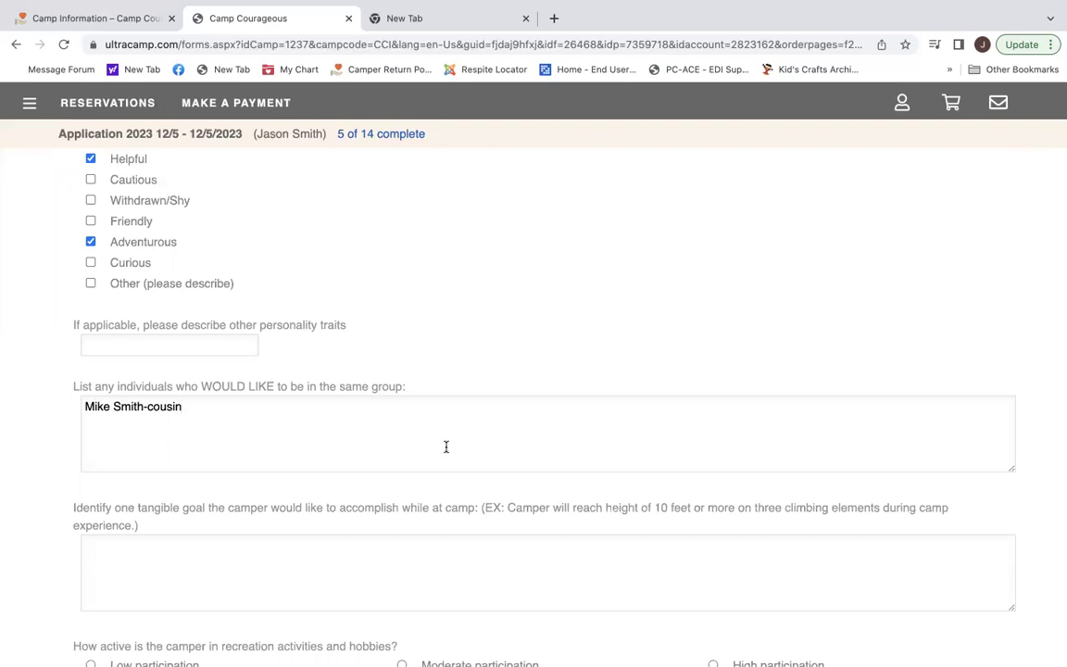
pyautogui.scroll(-5, 445, 447)
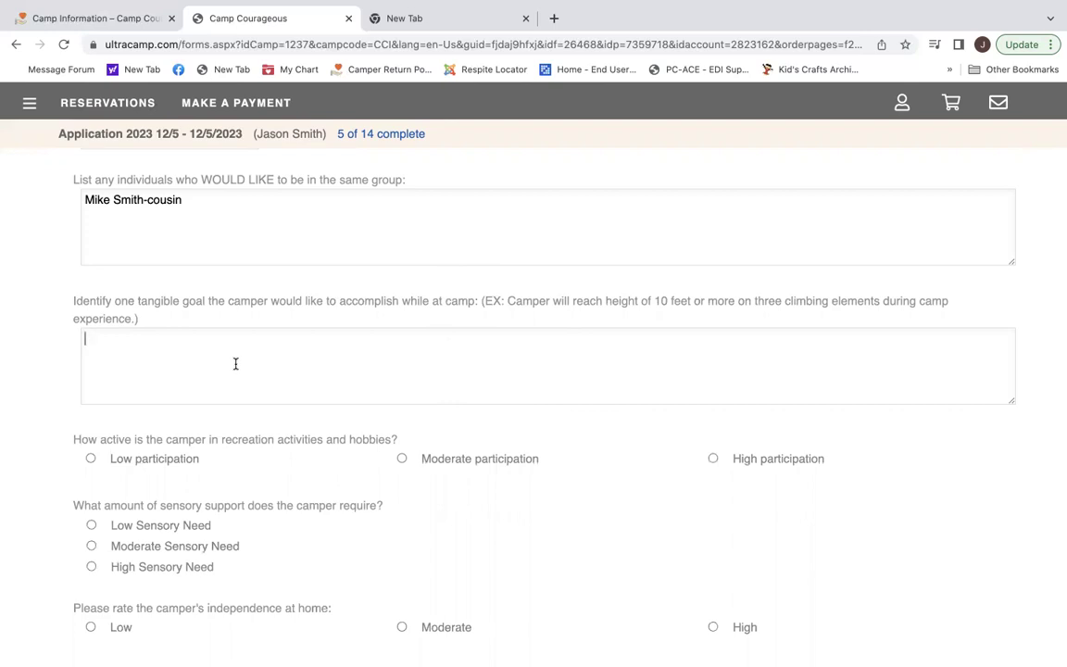
# Enter the tangible camp goal of going swimming for the first time.
pyautogui.write('Was')
pyautogui.press('BackSpace')
pyautogui.write('as')
pyautogui.press('BackSpace')
pyautogui.write('nts to c')
pyautogui.write('o swimming for the first time.')
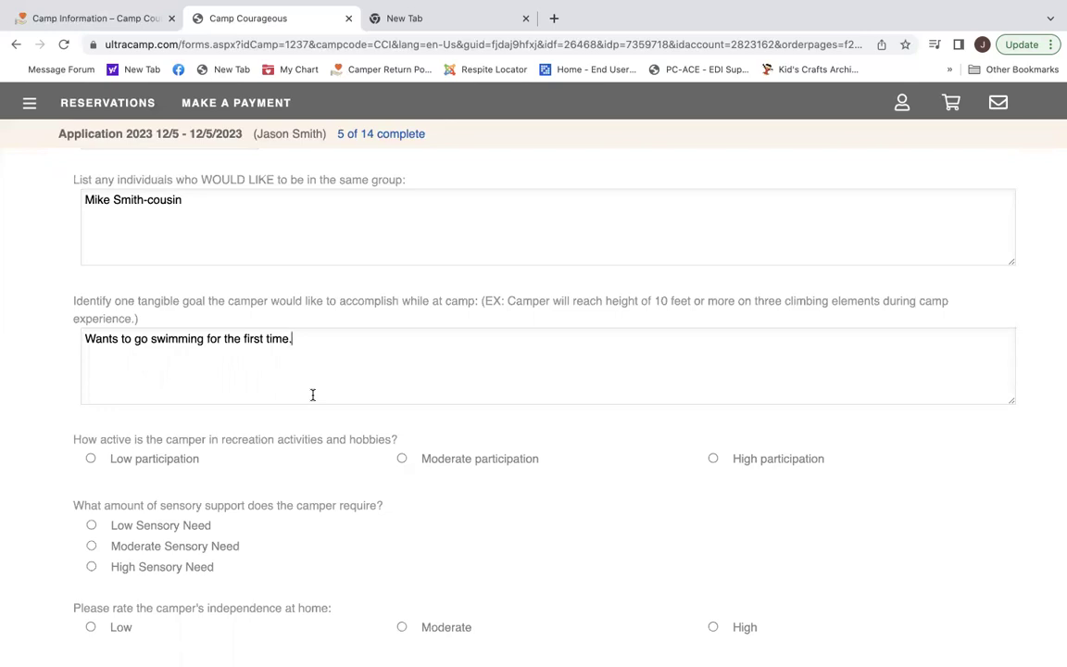
pyautogui.scroll(-5, 312, 398)
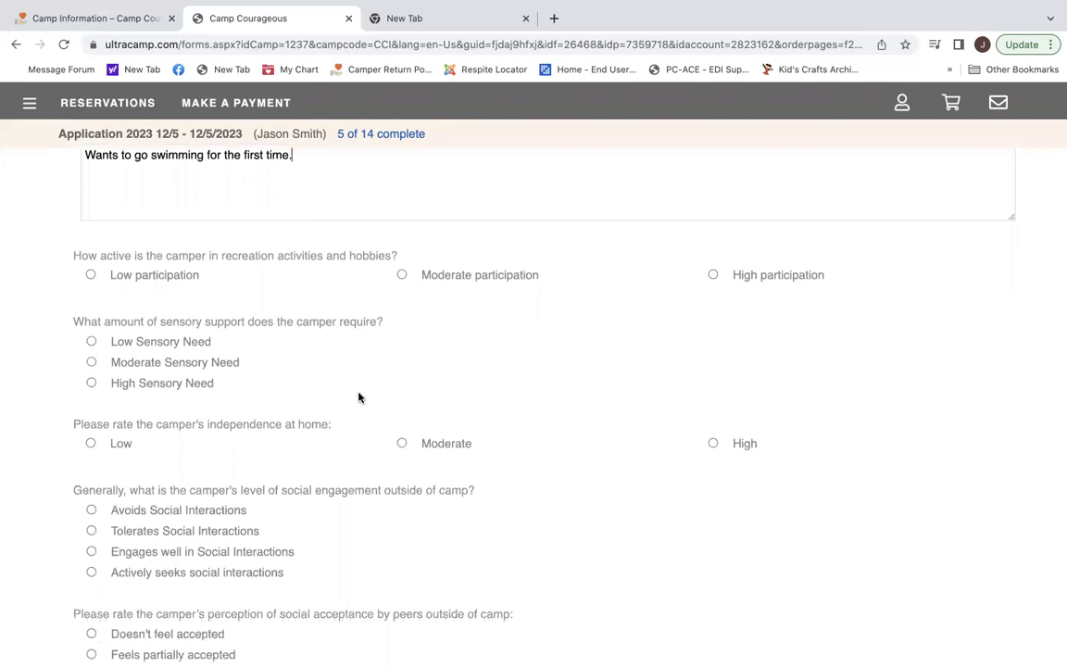
# Rate recreation activity as Moderate participation and continue to the Ability step.
pyautogui.click(400, 274)
pyautogui.scroll(-1, 353, 426)
pyautogui.scroll(-2, 354, 426)
pyautogui.scroll(-2, 353, 426)
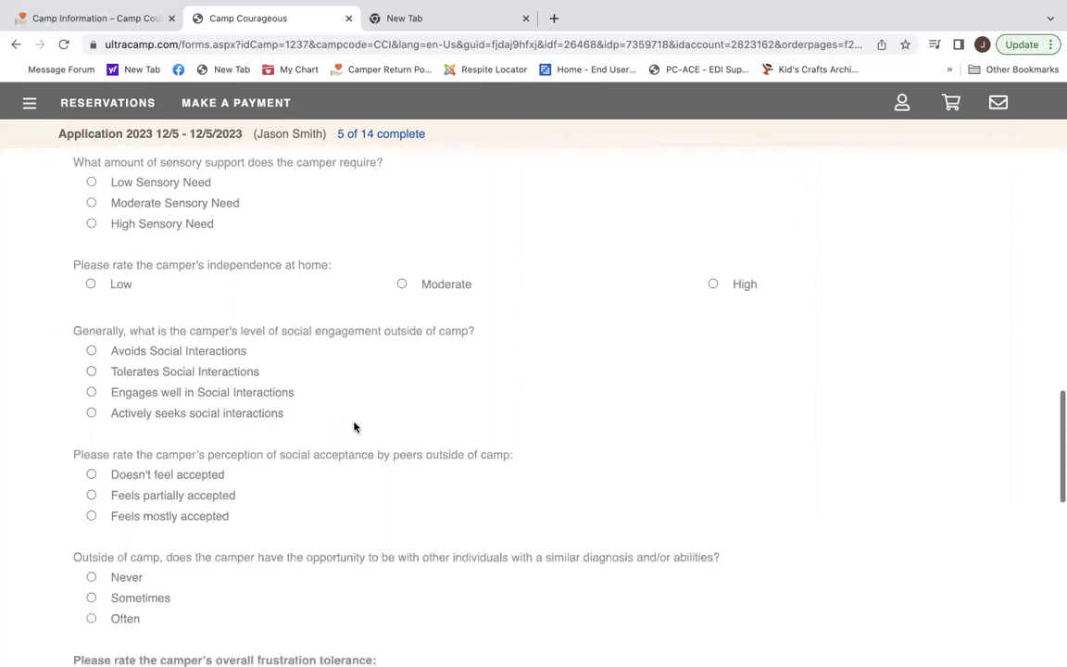
pyautogui.scroll(-2, 354, 426)
pyautogui.scroll(-6, 354, 426)
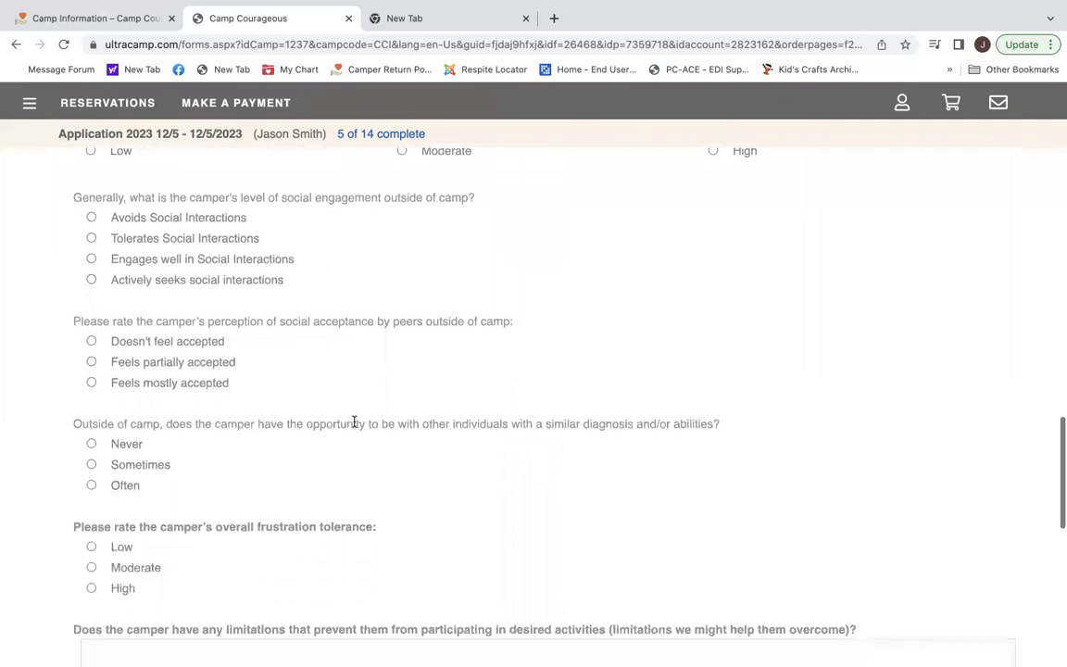
pyautogui.scroll(-2, 354, 426)
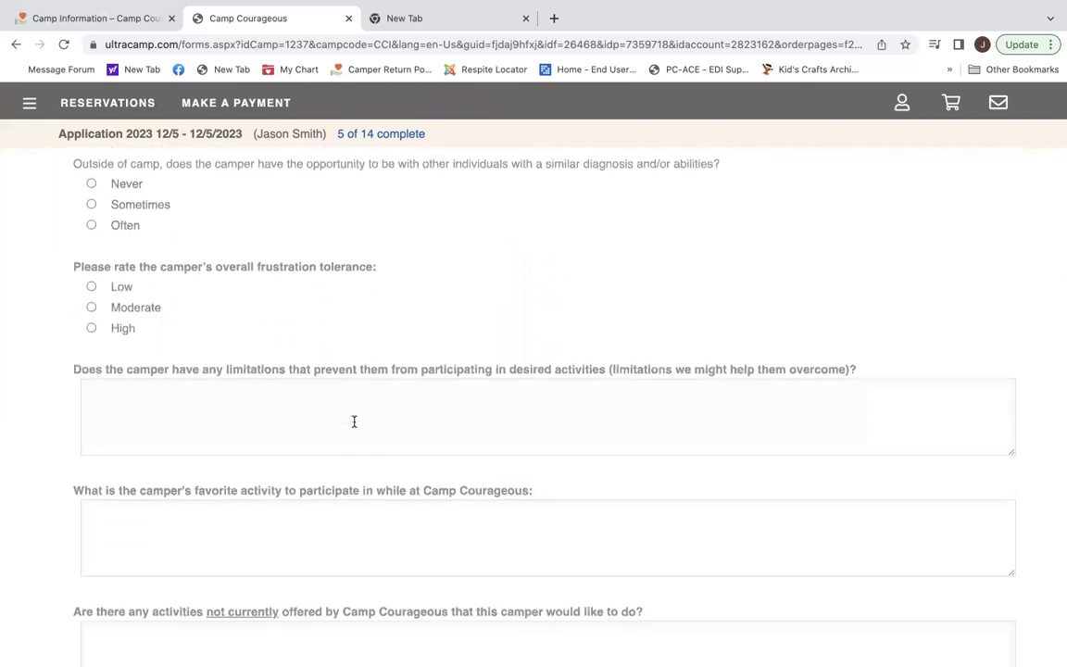
pyautogui.scroll(-6, 354, 421)
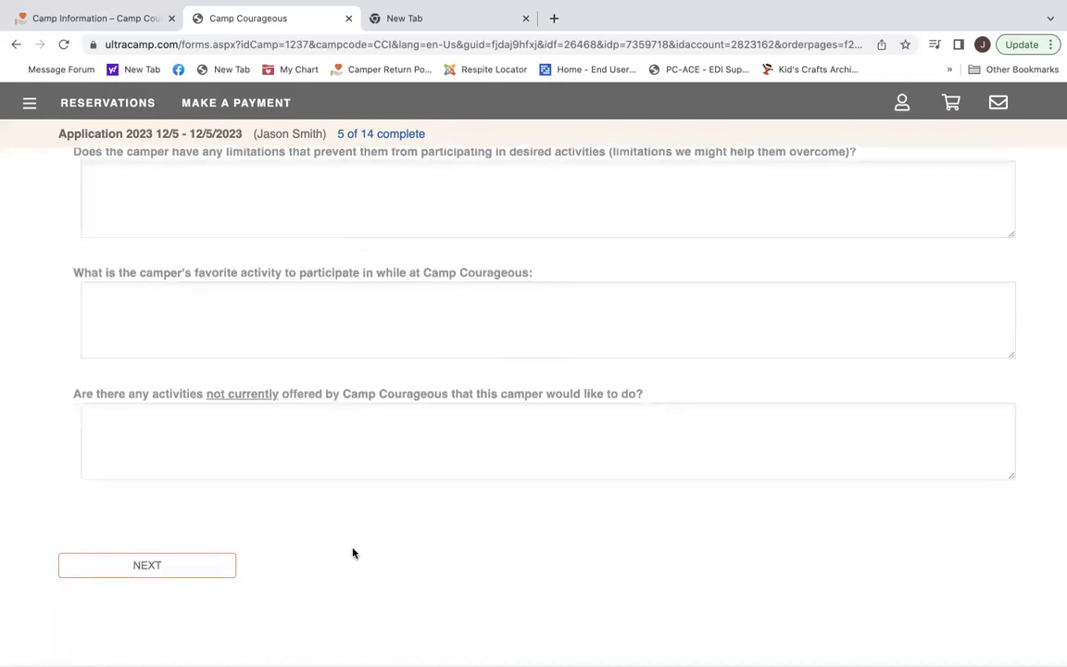
pyautogui.click(190, 567)
# Mark Intellectual Disability and the camper as able to respond, read, write and communicate needs.
pyautogui.scroll(-1, 390, 583)
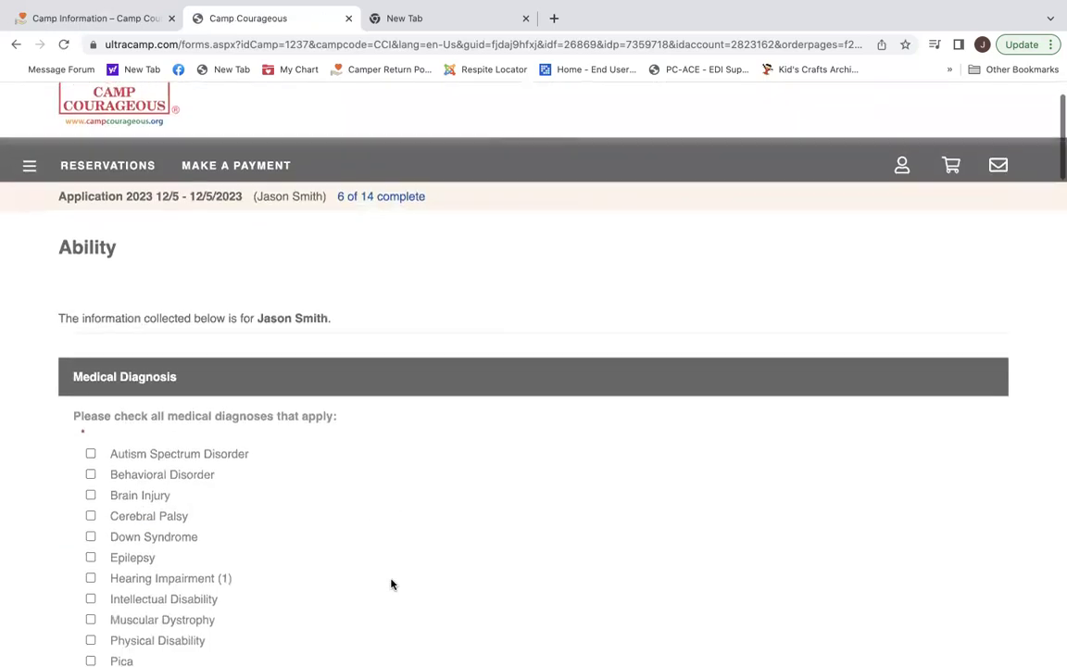
pyautogui.scroll(-3, 391, 583)
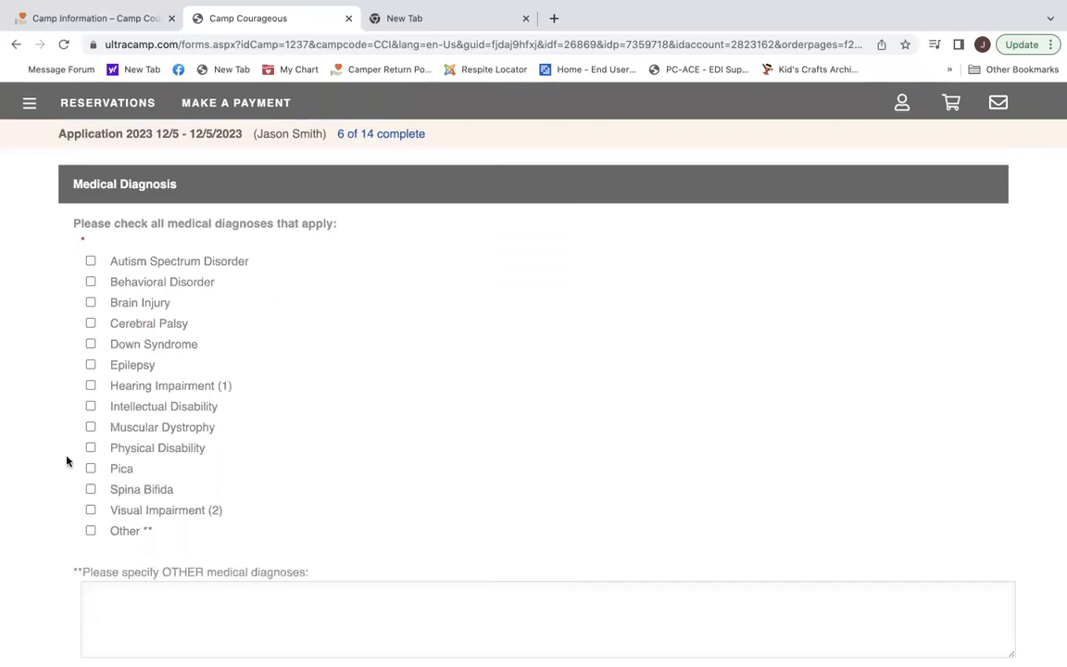
pyautogui.click(90, 407)
pyautogui.scroll(-3, 452, 416)
pyautogui.scroll(-3, 452, 414)
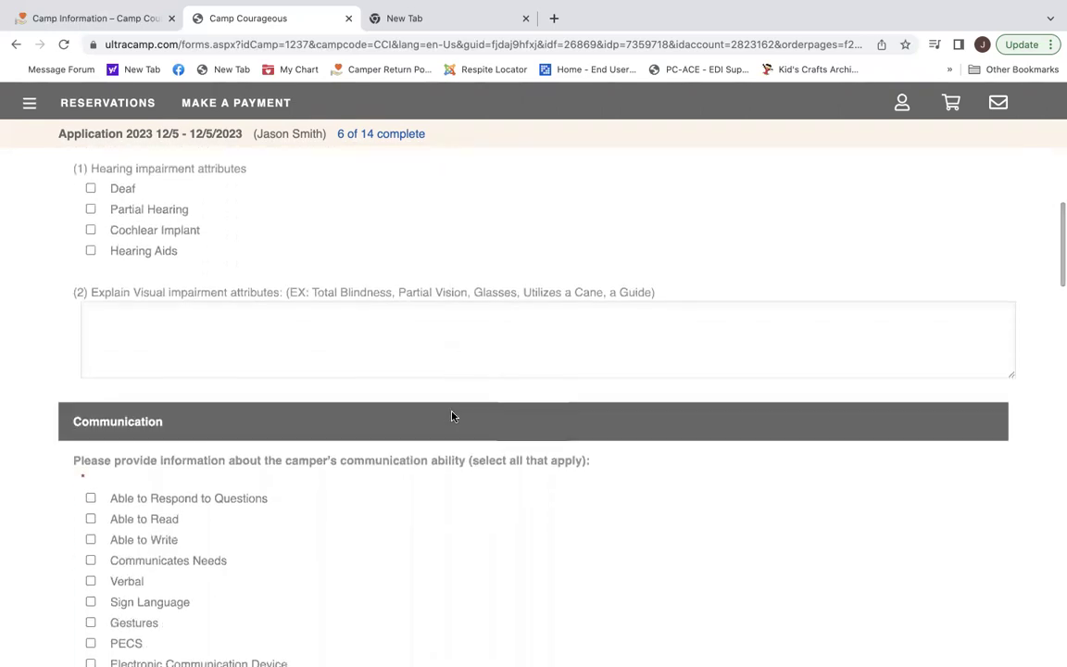
pyautogui.scroll(-3, 452, 417)
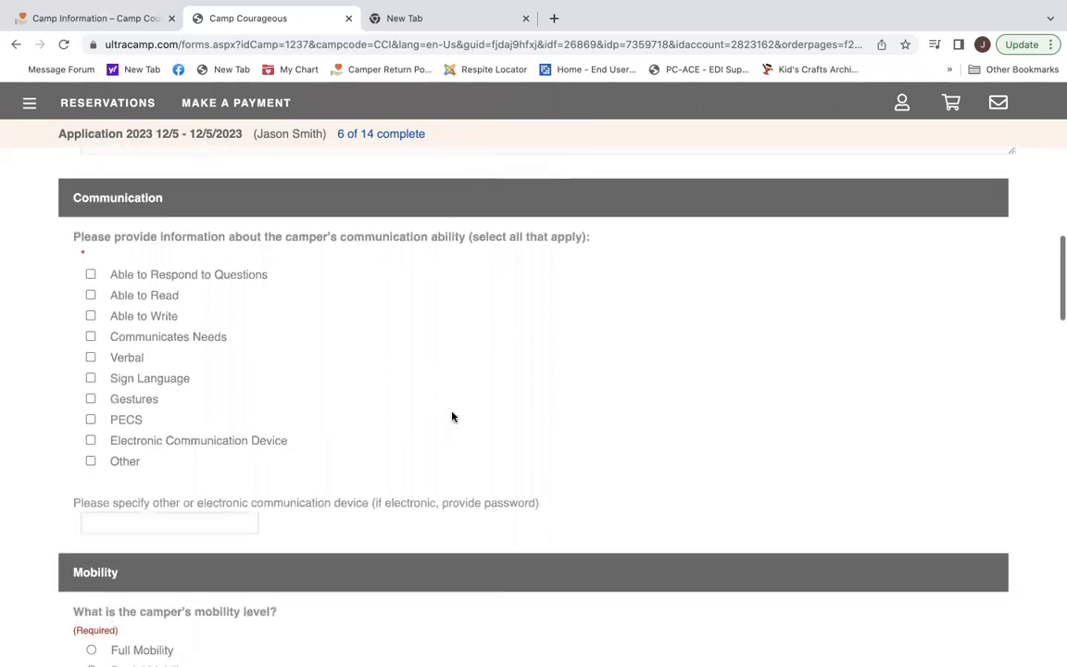
pyautogui.click(91, 275)
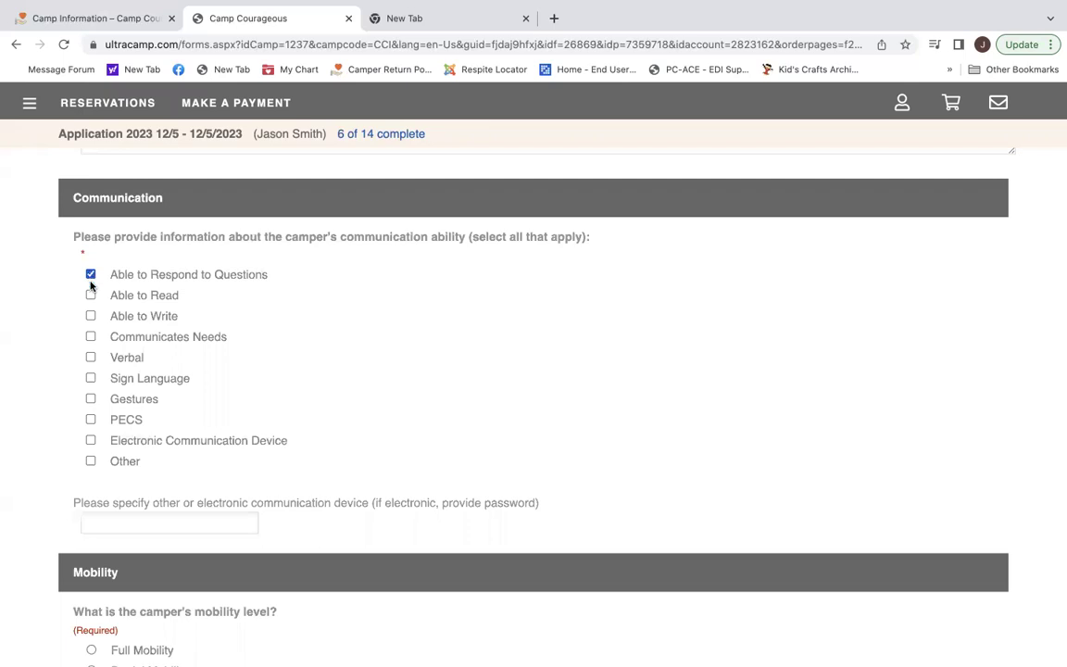
pyautogui.click(91, 317)
pyautogui.click(91, 296)
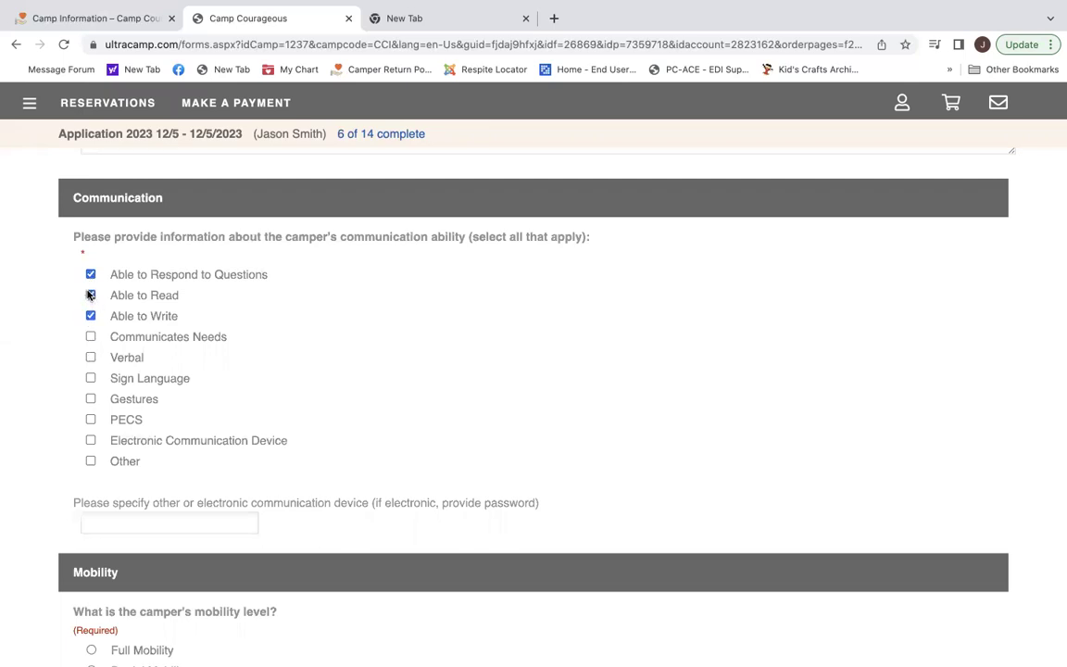
pyautogui.click(91, 337)
# Set Full Mobility, Average walking speed and No wheelchair use.
pyautogui.scroll(-4, 494, 392)
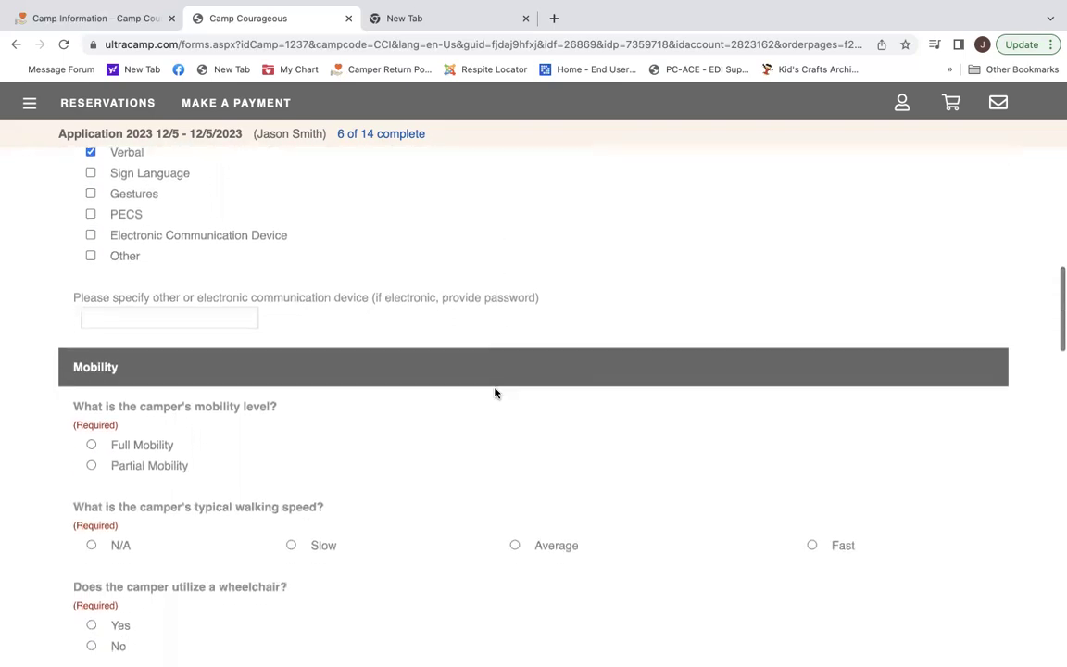
pyautogui.scroll(-1, 494, 392)
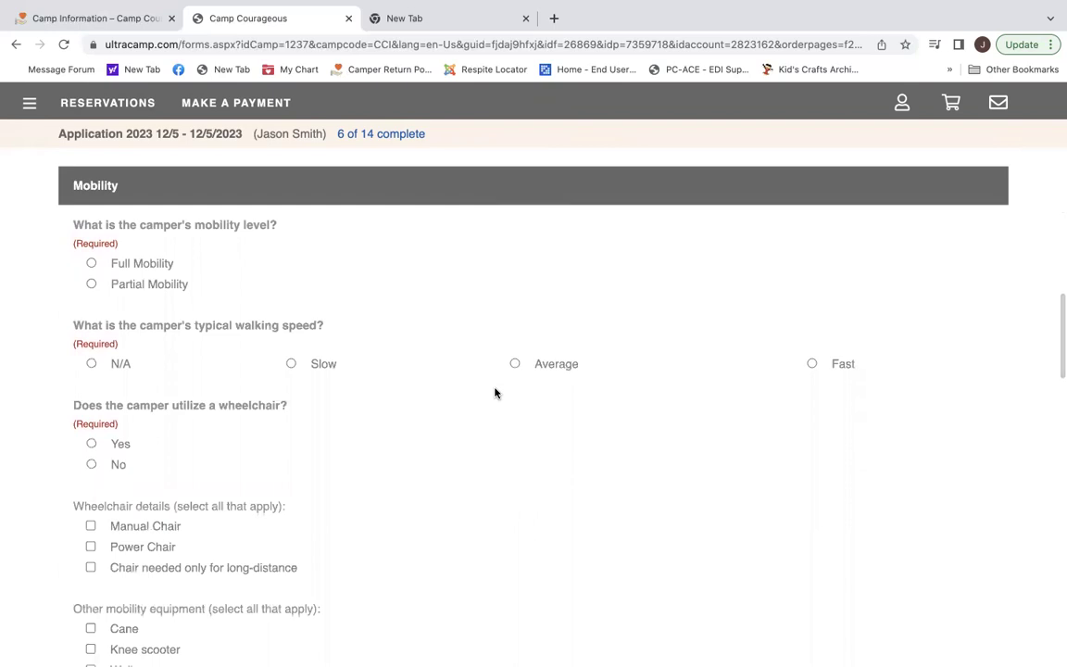
pyautogui.click(90, 263)
pyautogui.click(515, 364)
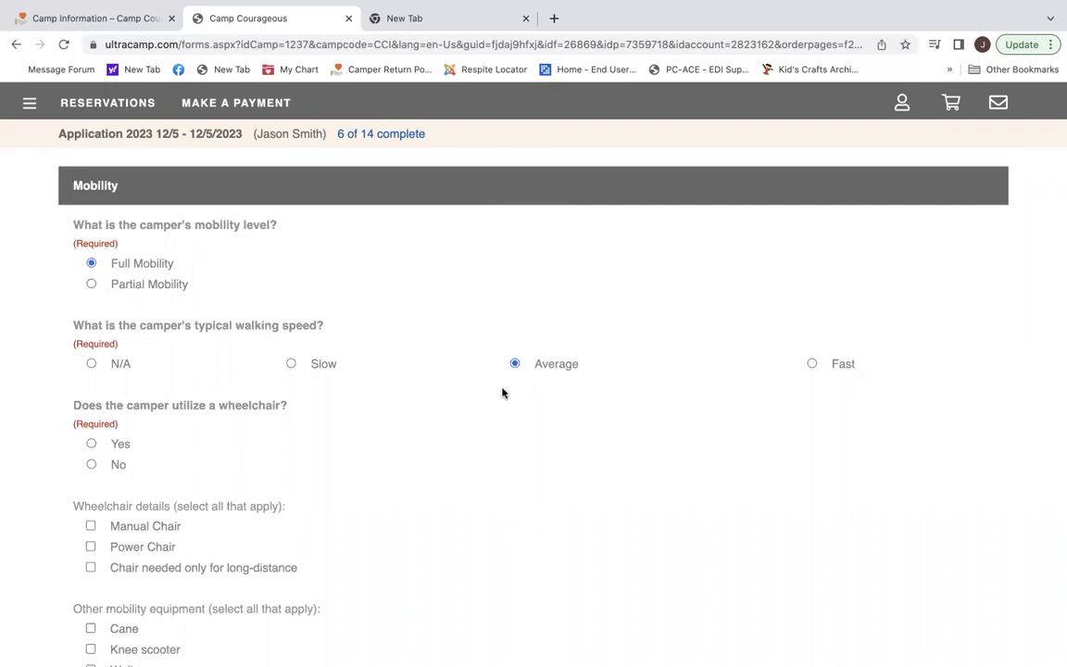
pyautogui.click(90, 463)
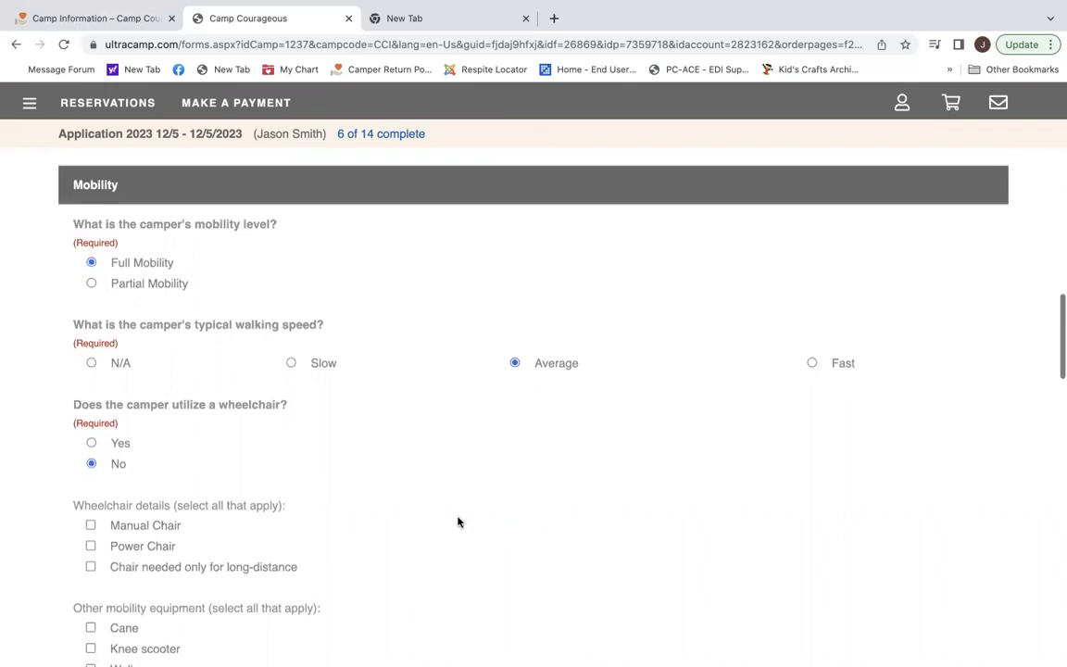
pyautogui.scroll(-2, 457, 519)
pyautogui.scroll(-5, 458, 521)
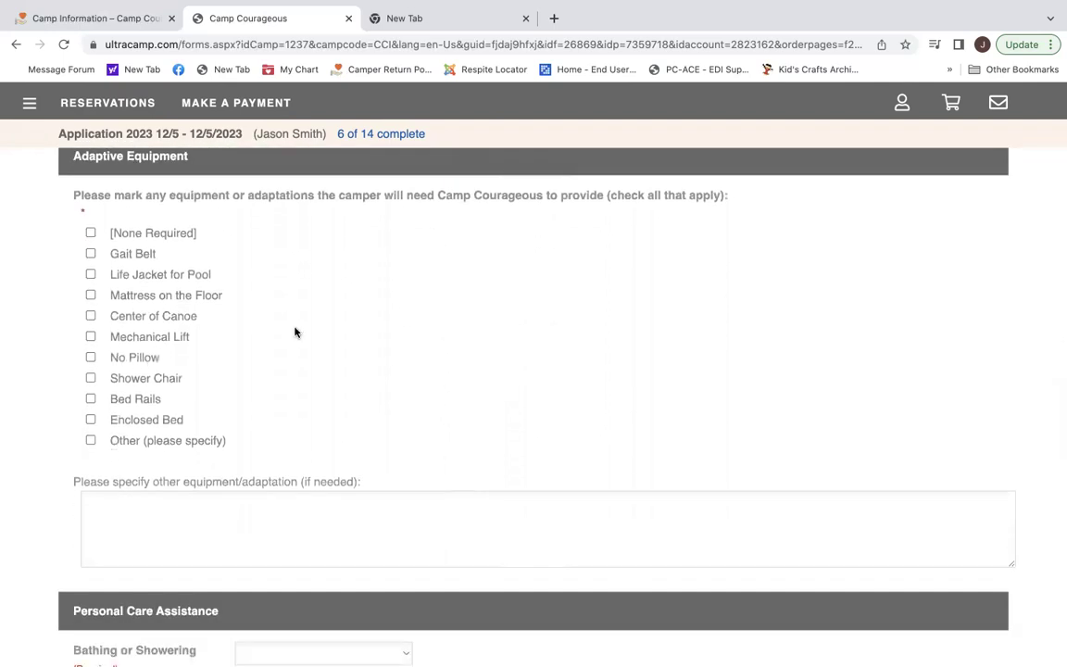
# Request the Center of Canoe and Life Jacket for Pool adaptations.
pyautogui.click(90, 316)
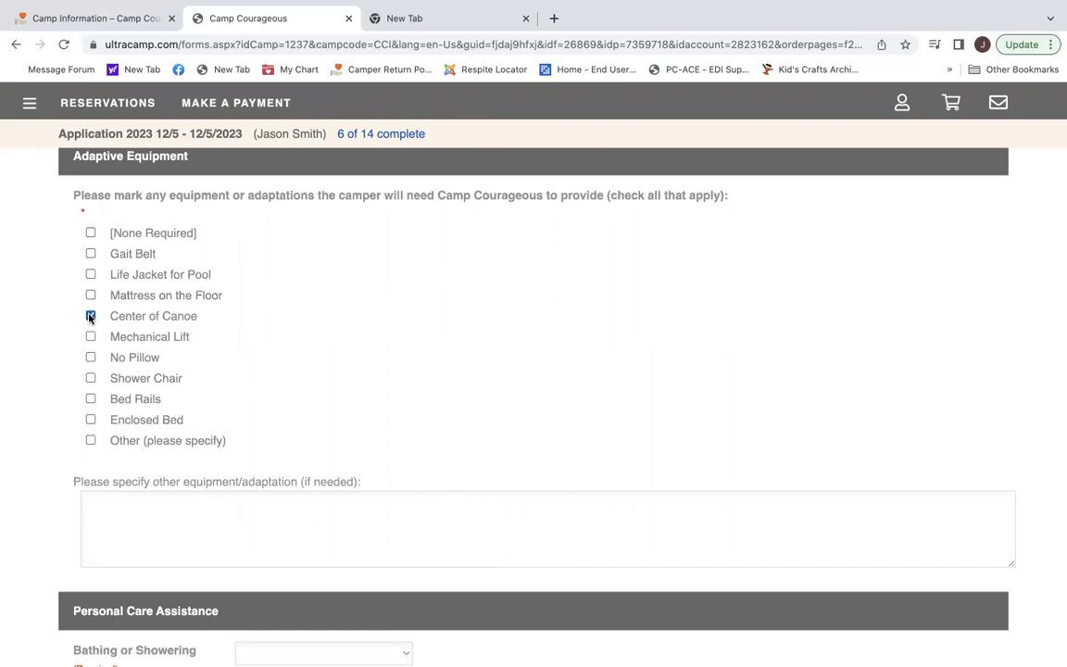
pyautogui.click(90, 274)
pyautogui.scroll(-8, 393, 387)
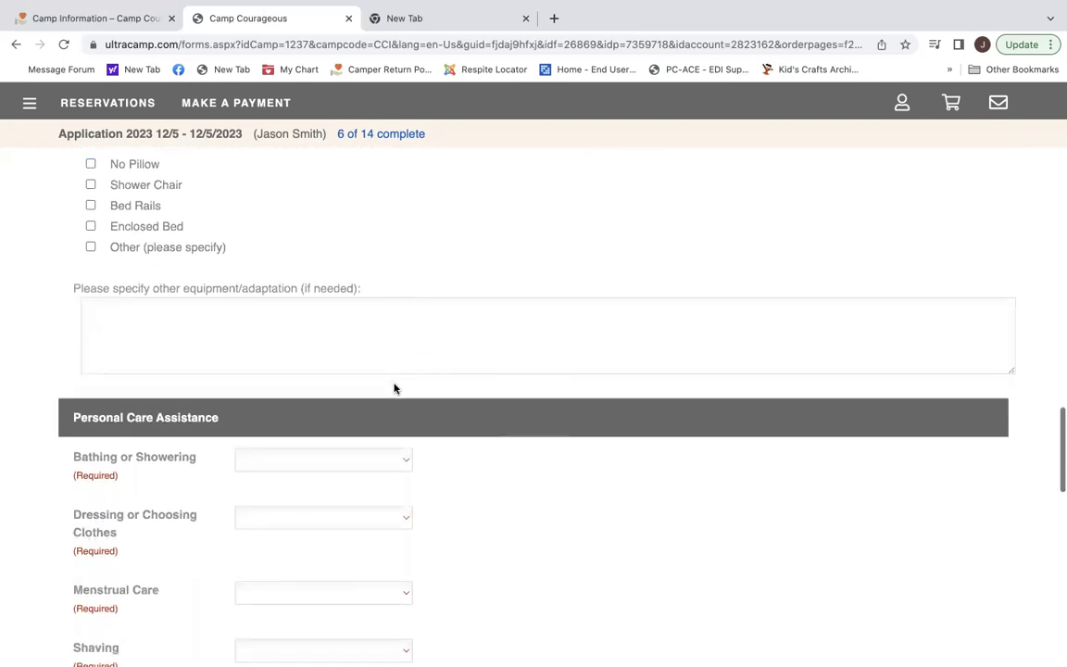
pyautogui.scroll(-1, 393, 388)
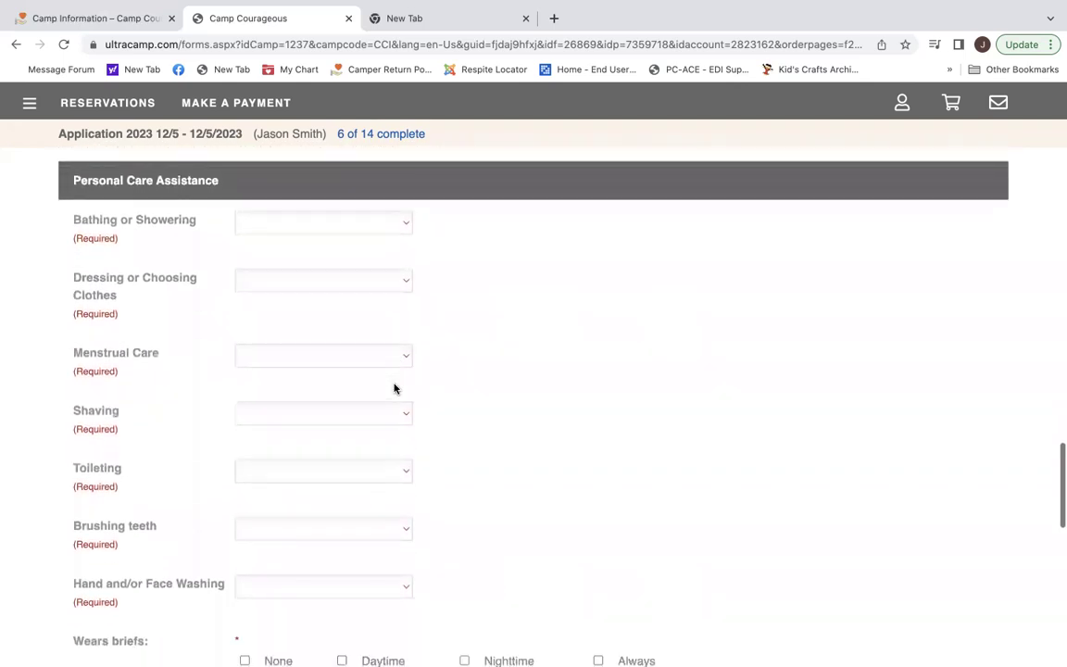
# Rate bathing, dressing, toileting and brushing teeth Independent; menstrual care and shaving N/A.
pyautogui.click(403, 225)
pyautogui.click(380, 253)
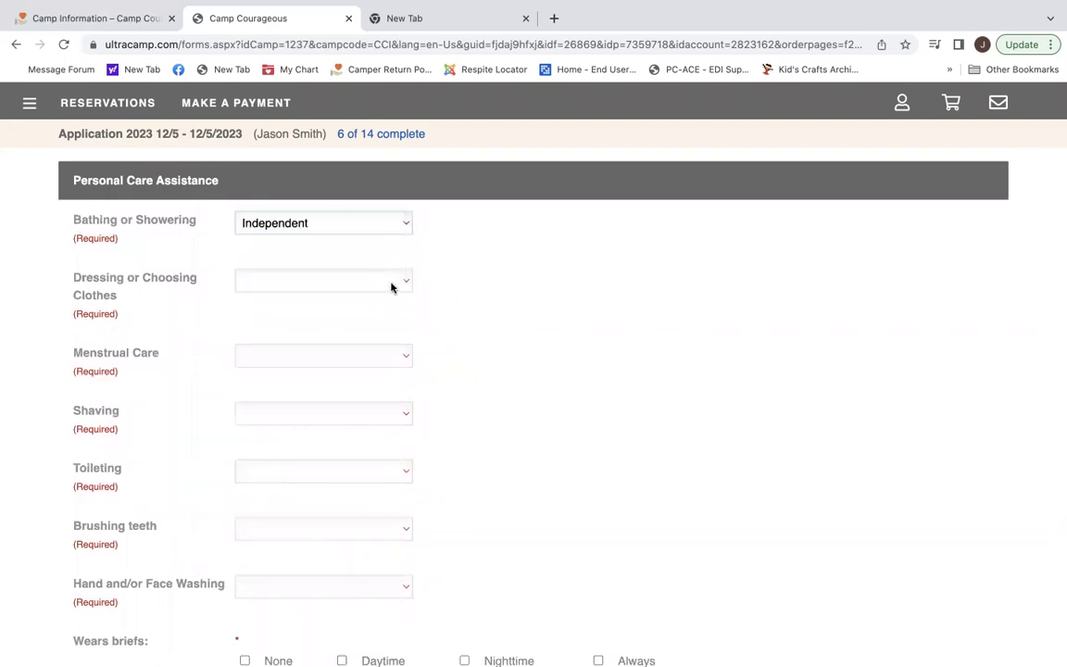
pyautogui.click(403, 280)
pyautogui.click(396, 312)
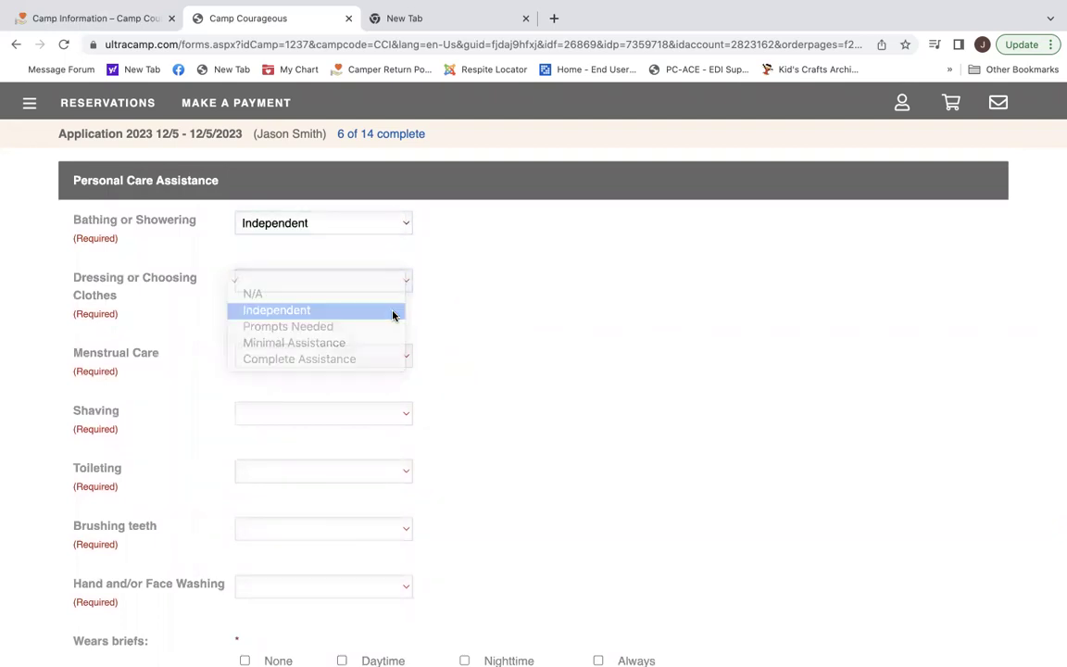
pyautogui.click(402, 359)
pyautogui.click(391, 379)
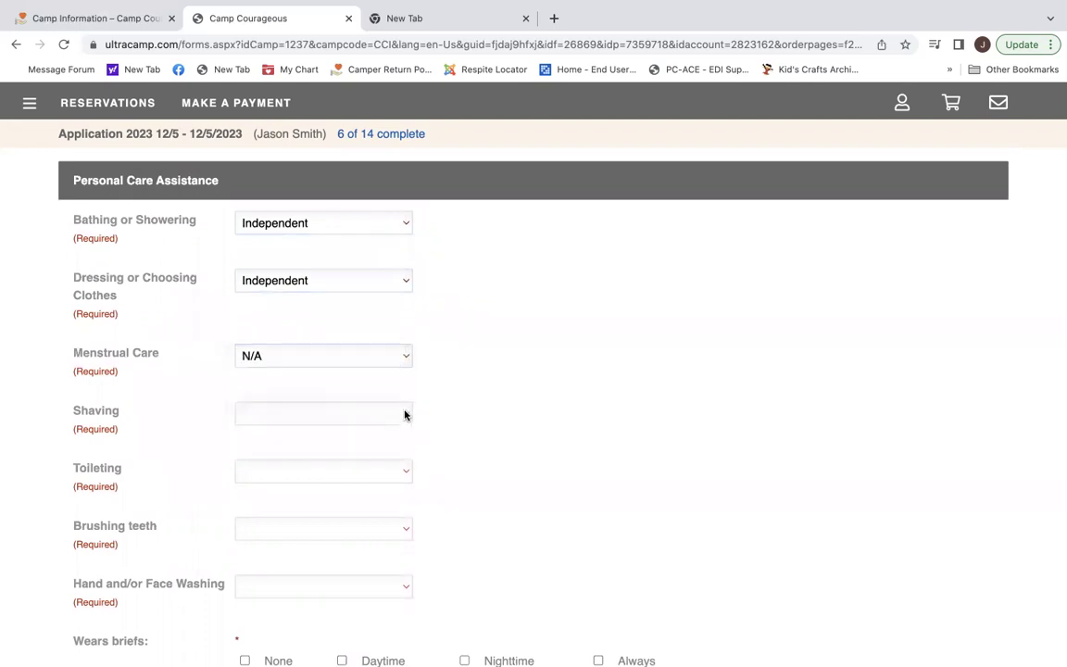
pyautogui.click(404, 415)
pyautogui.click(403, 431)
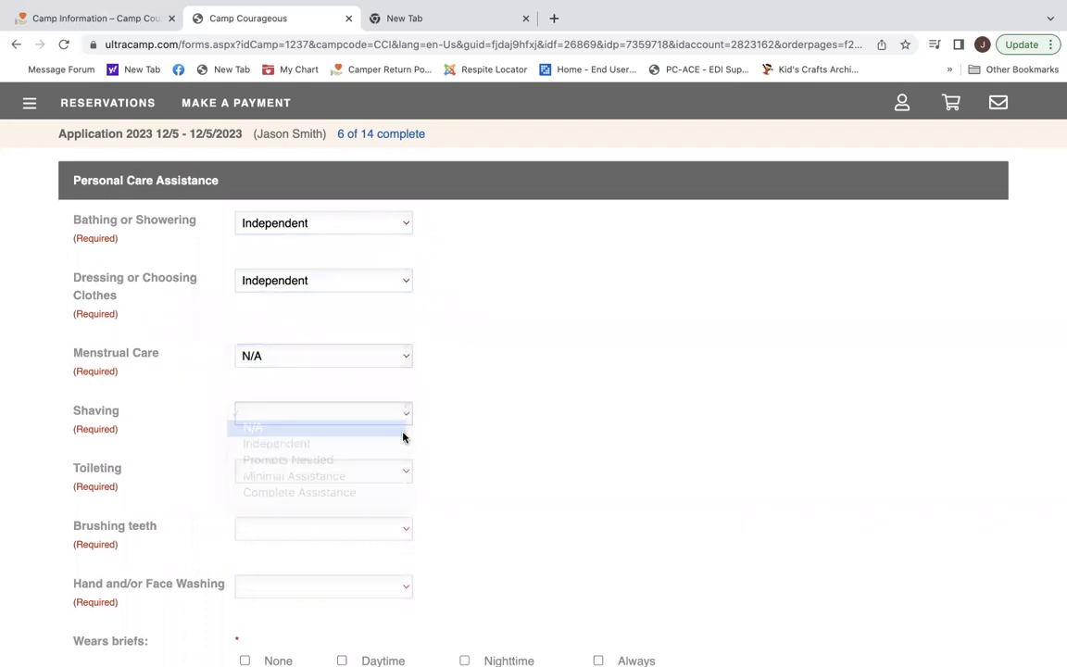
pyautogui.click(408, 471)
pyautogui.click(393, 502)
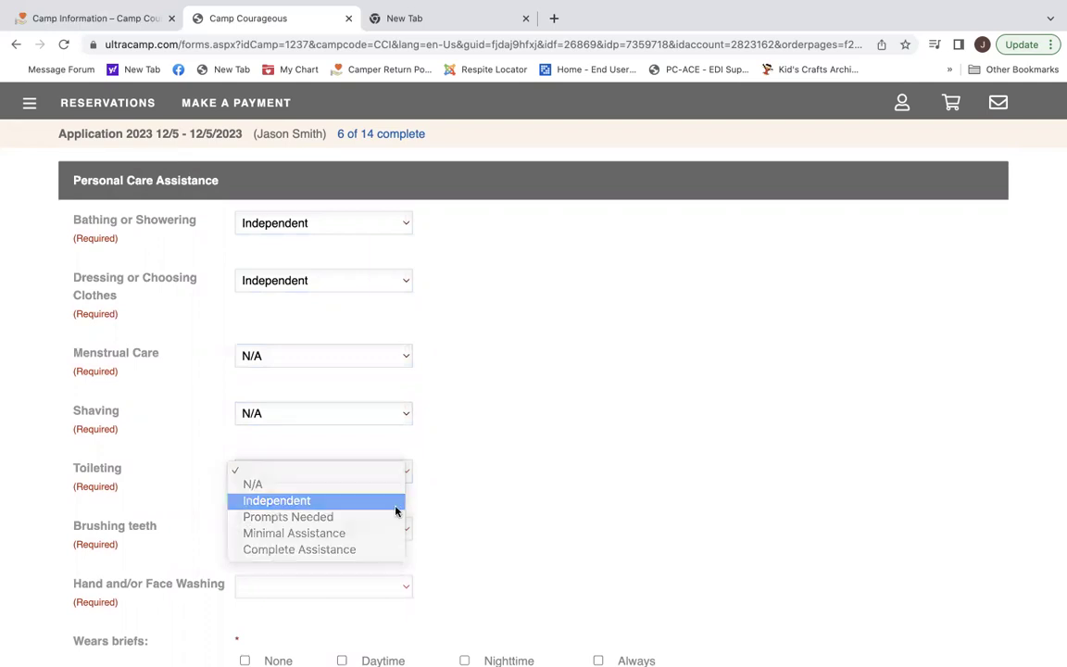
pyautogui.click(397, 531)
pyautogui.click(393, 558)
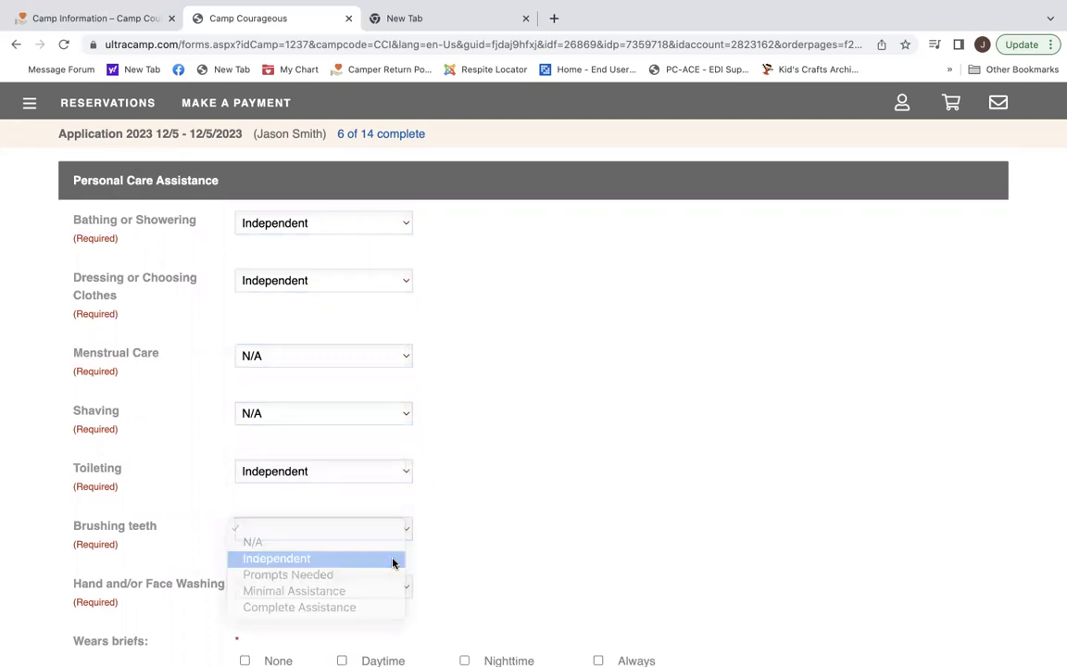
# Rate hand and face washing Independent and mark briefs as None.
pyautogui.scroll(-2, 415, 486)
pyautogui.click(413, 488)
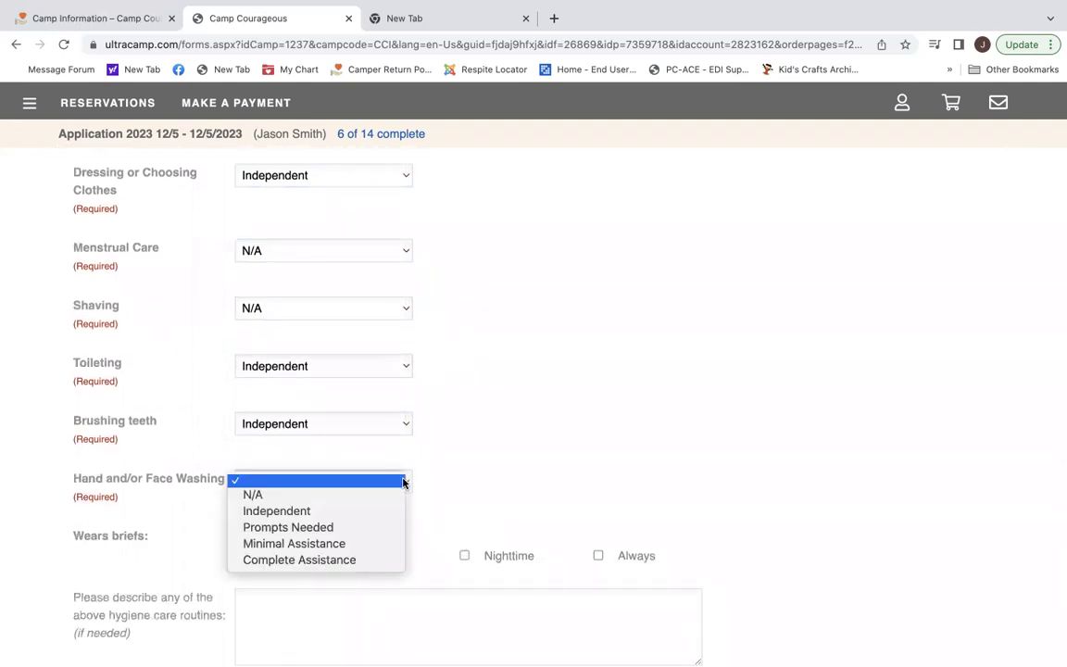
pyautogui.click(374, 509)
pyautogui.scroll(-3, 483, 483)
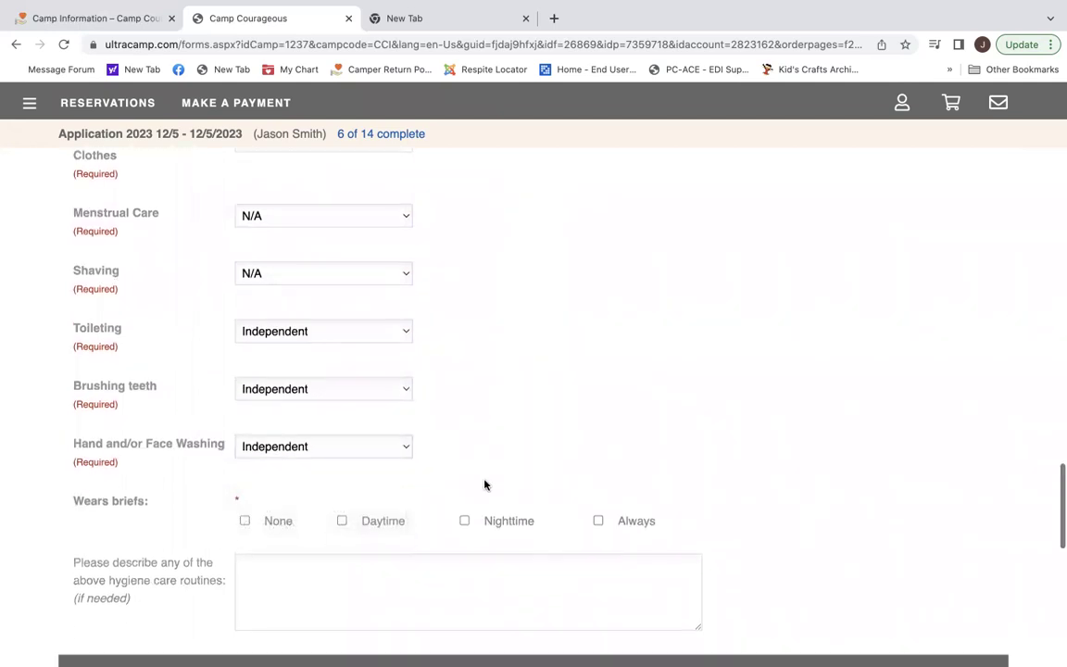
pyautogui.click(244, 374)
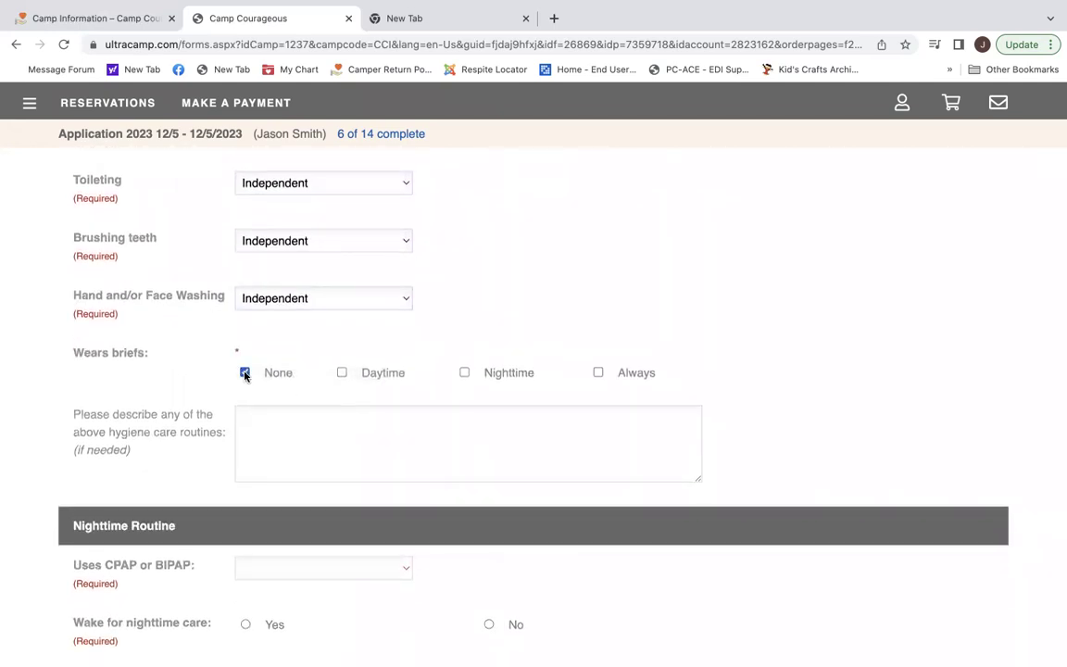
# Answer No to CPAP/BIPAP and to nighttime waking, then proceed to Health.
pyautogui.scroll(-5, 375, 445)
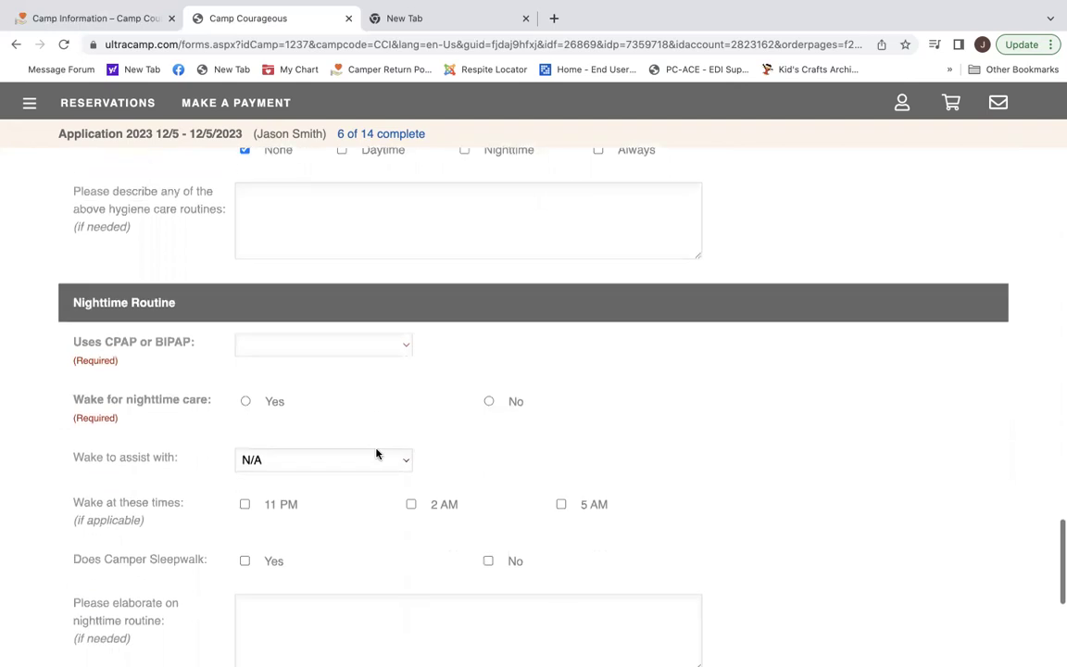
pyautogui.click(402, 345)
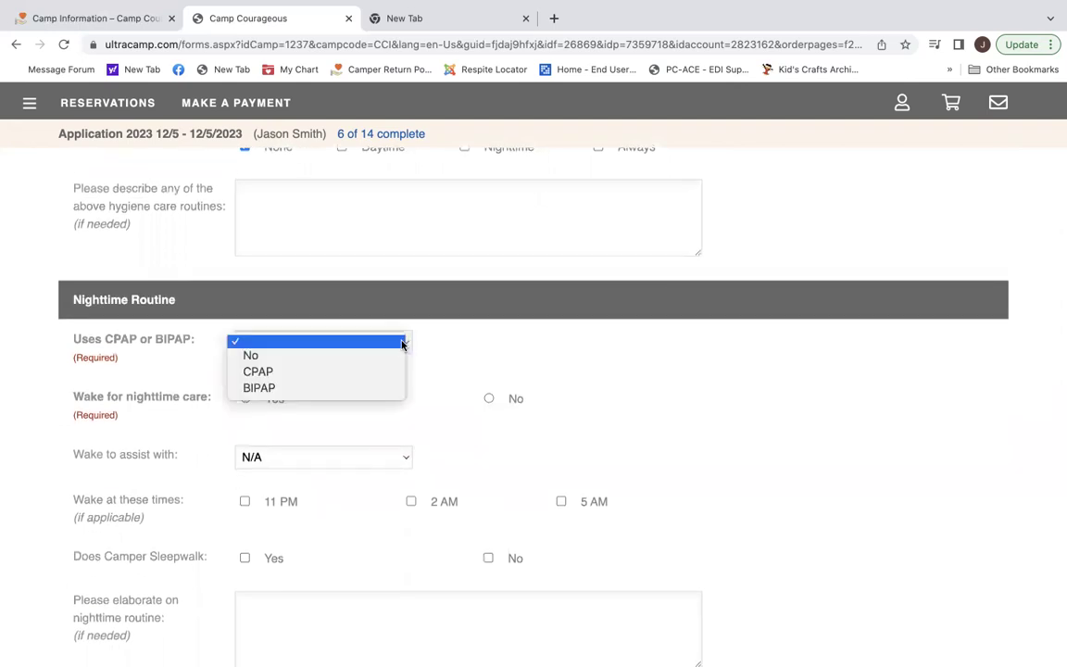
pyautogui.click(393, 357)
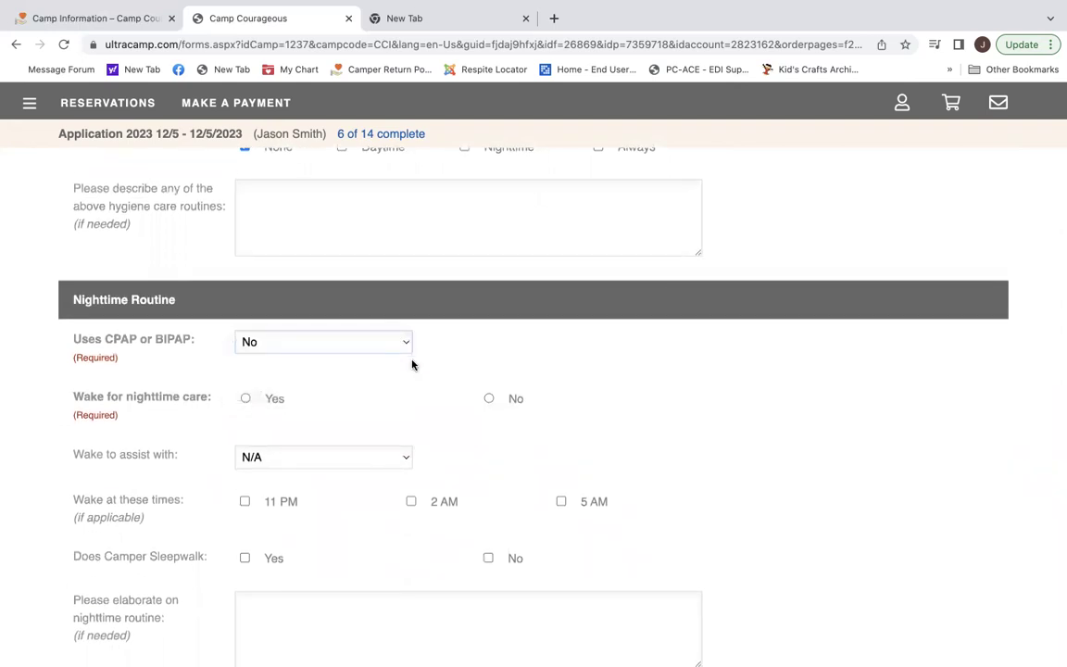
pyautogui.click(488, 399)
pyautogui.scroll(-3, 499, 452)
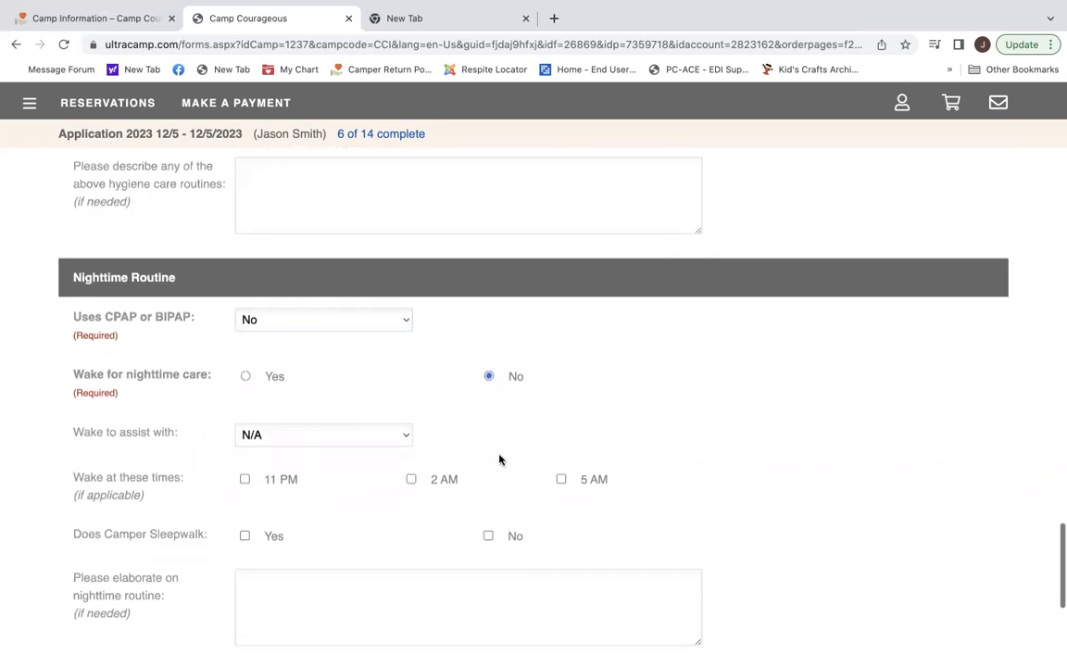
pyautogui.scroll(-1, 499, 453)
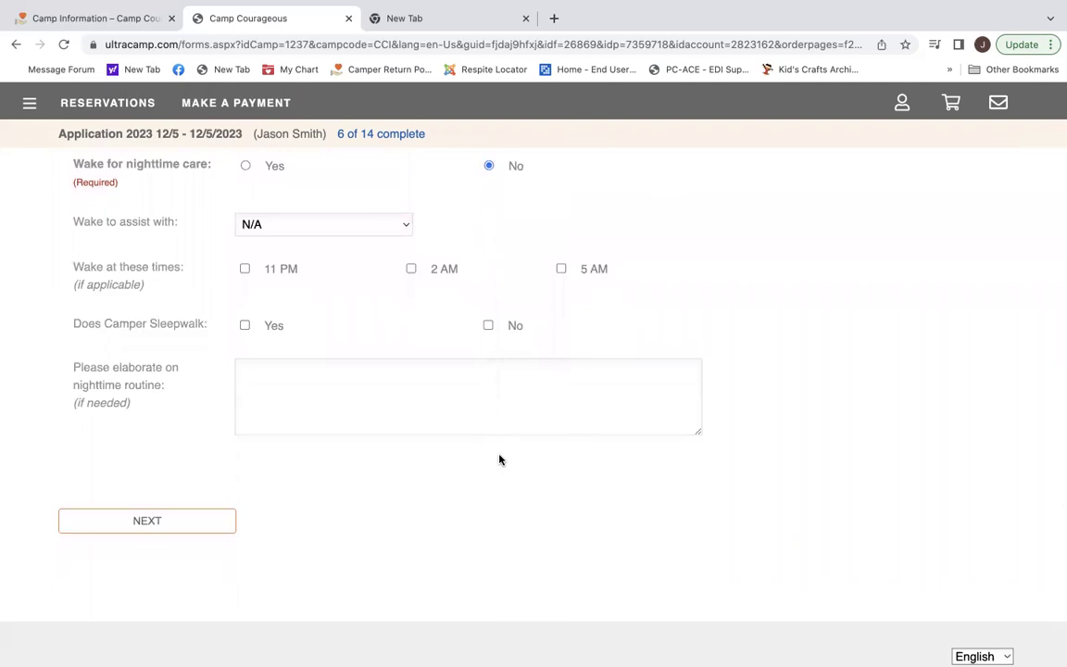
pyautogui.click(165, 523)
# Answer No to the diabetes and ear, nose or throat questions.
pyautogui.scroll(-1, 522, 535)
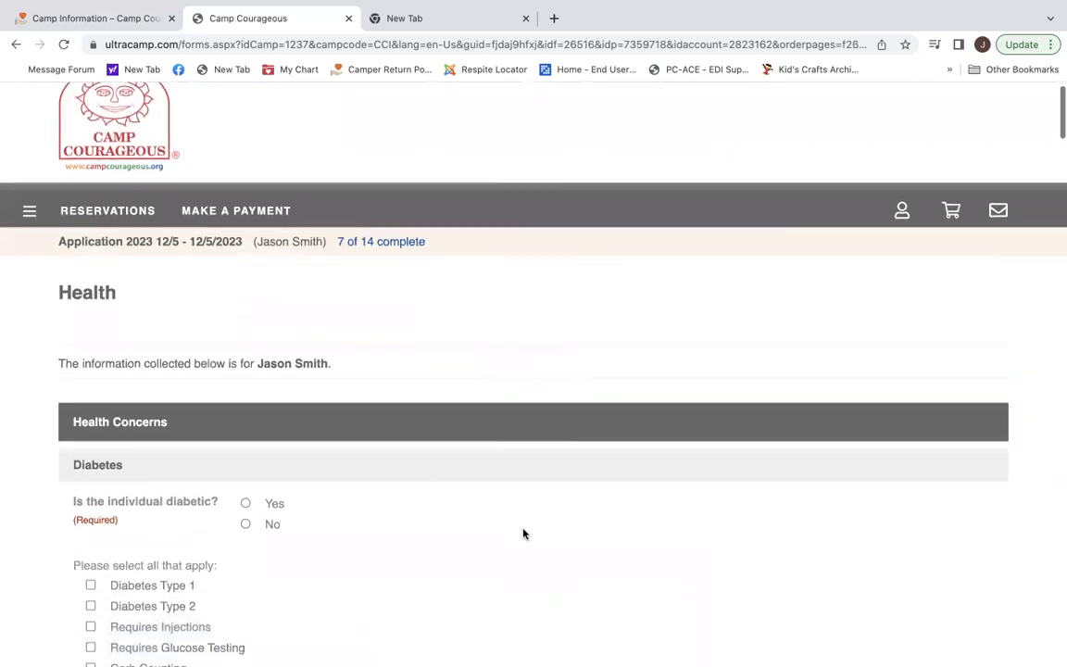
pyautogui.scroll(-5, 522, 534)
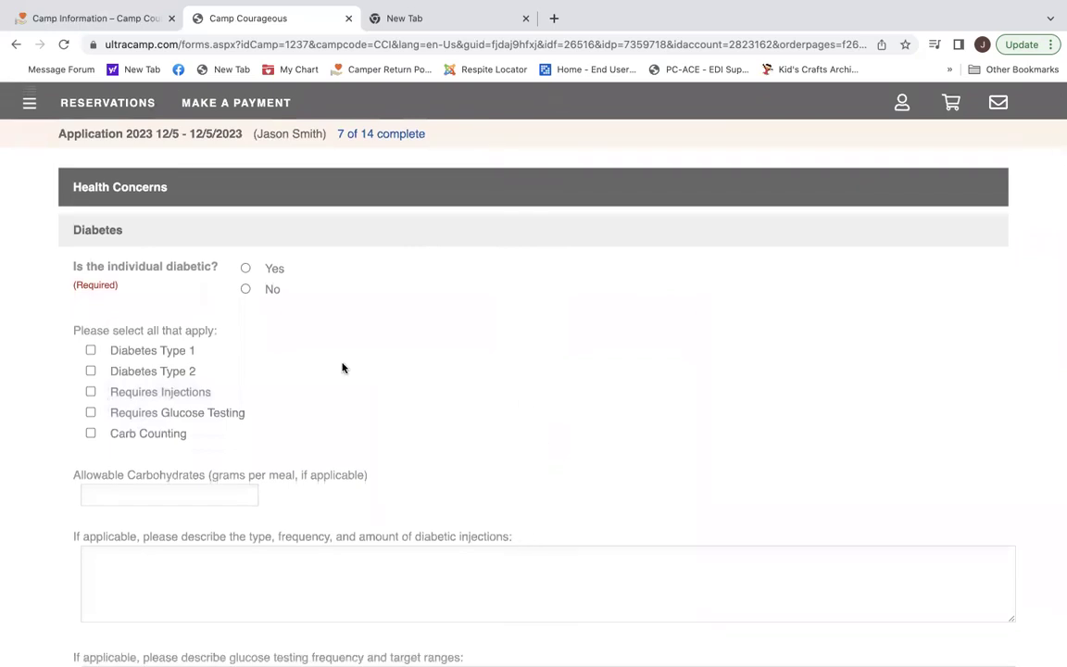
pyautogui.click(245, 289)
pyautogui.scroll(-1, 336, 378)
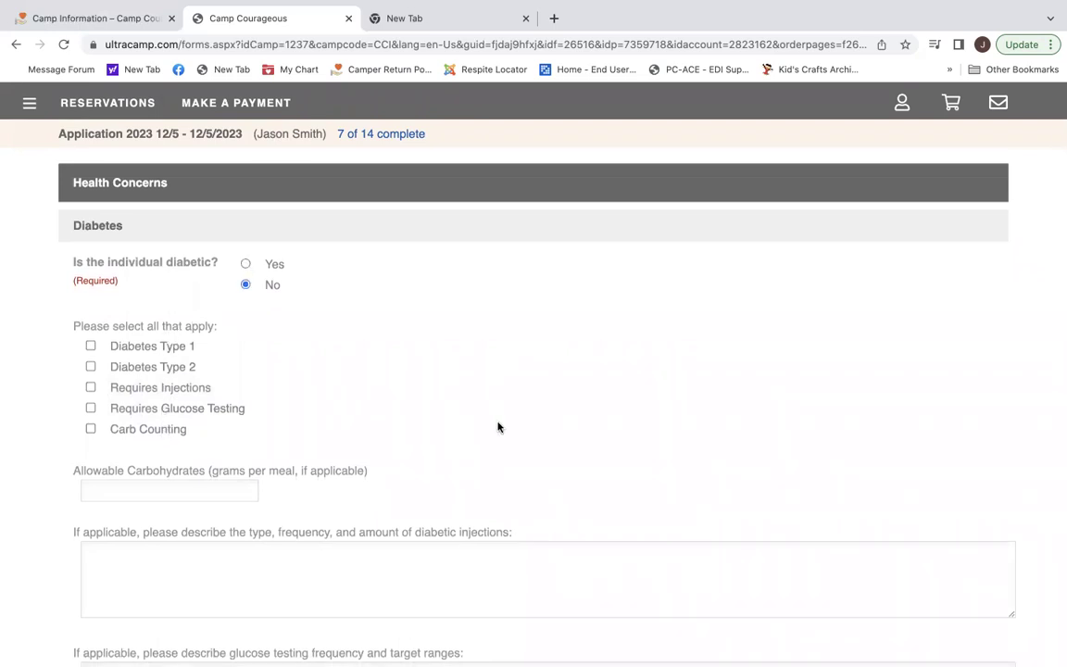
pyautogui.scroll(-5, 497, 427)
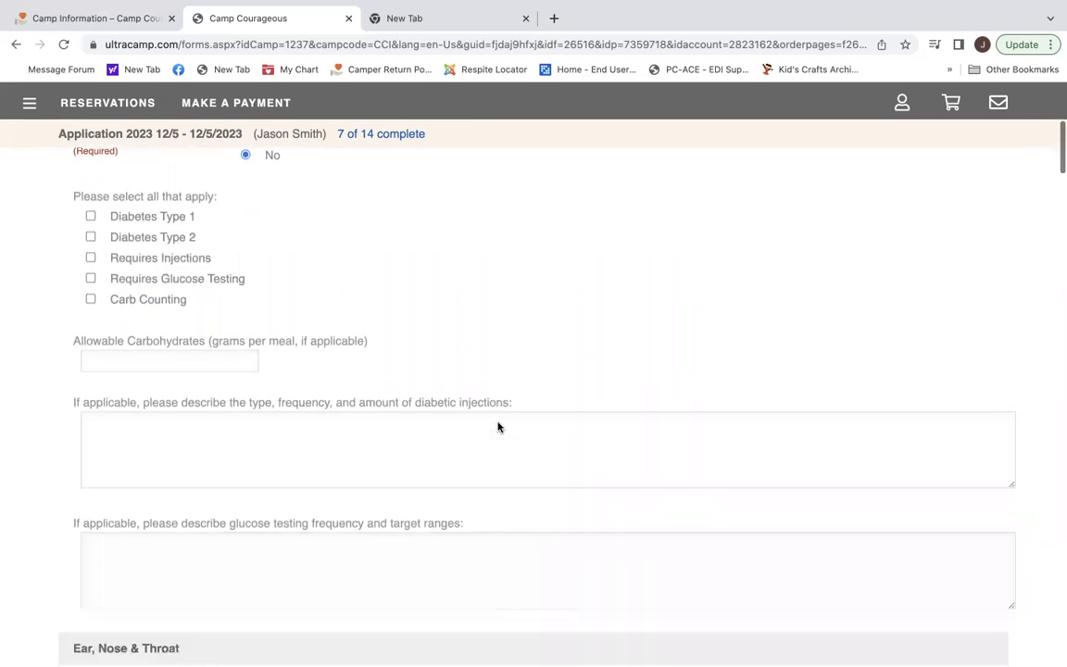
pyautogui.scroll(-3, 498, 427)
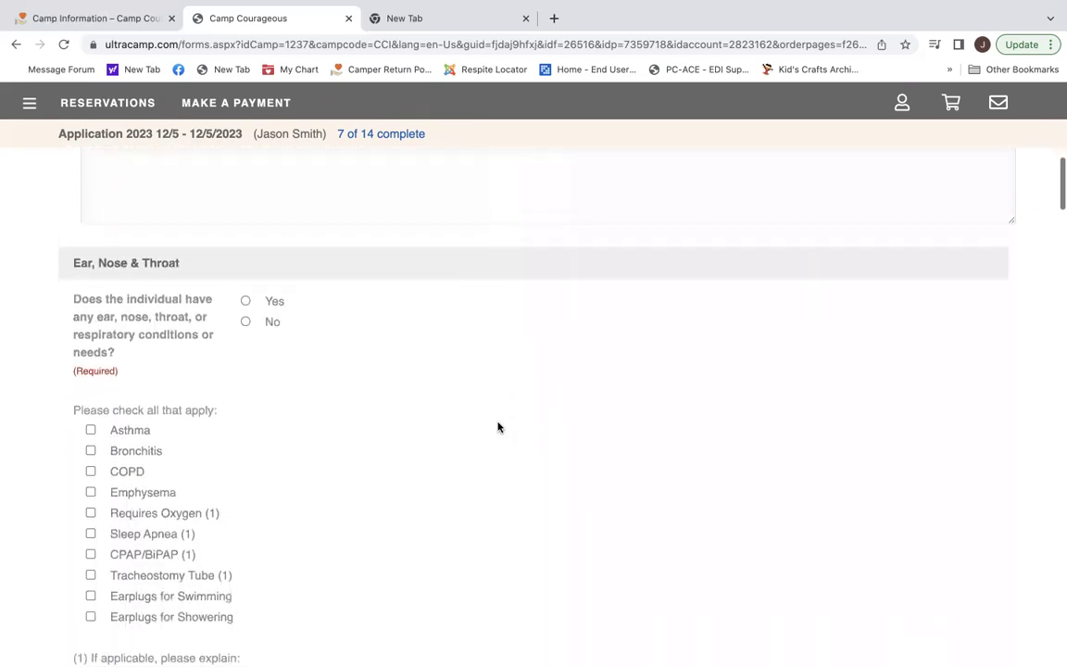
pyautogui.click(245, 304)
# Answer Yes to having known non-dietary allergies.
pyautogui.scroll(-5, 369, 404)
pyautogui.scroll(-3, 369, 404)
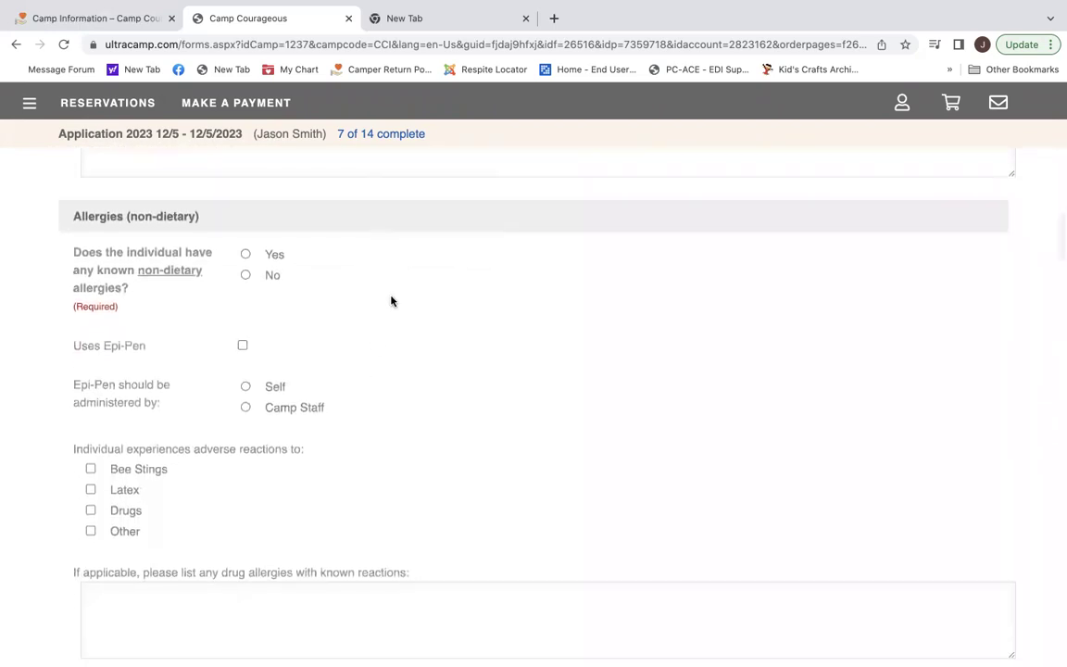
pyautogui.click(245, 255)
pyautogui.scroll(-1, 406, 516)
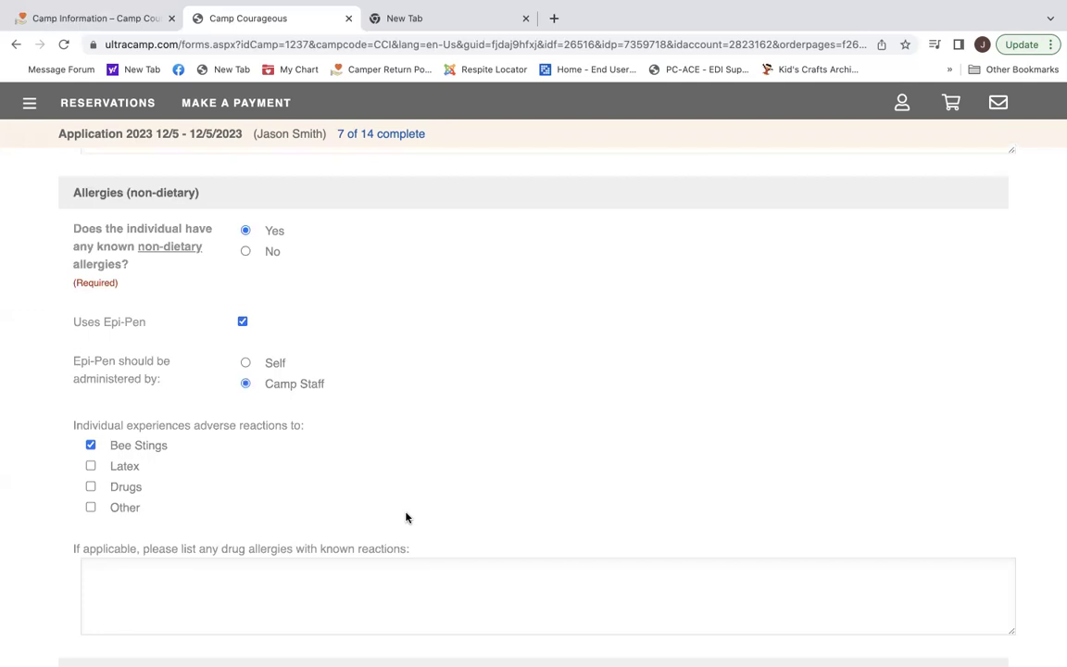
pyautogui.scroll(-4, 406, 516)
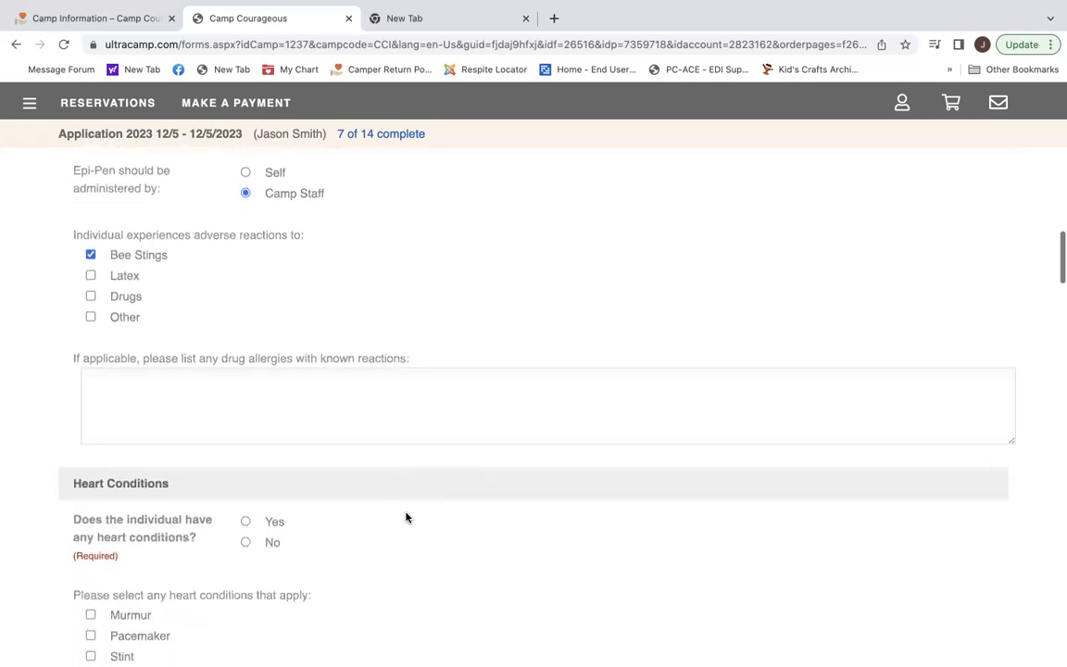
# Answer No to the heart condition and seizure risk questions.
pyautogui.click(245, 380)
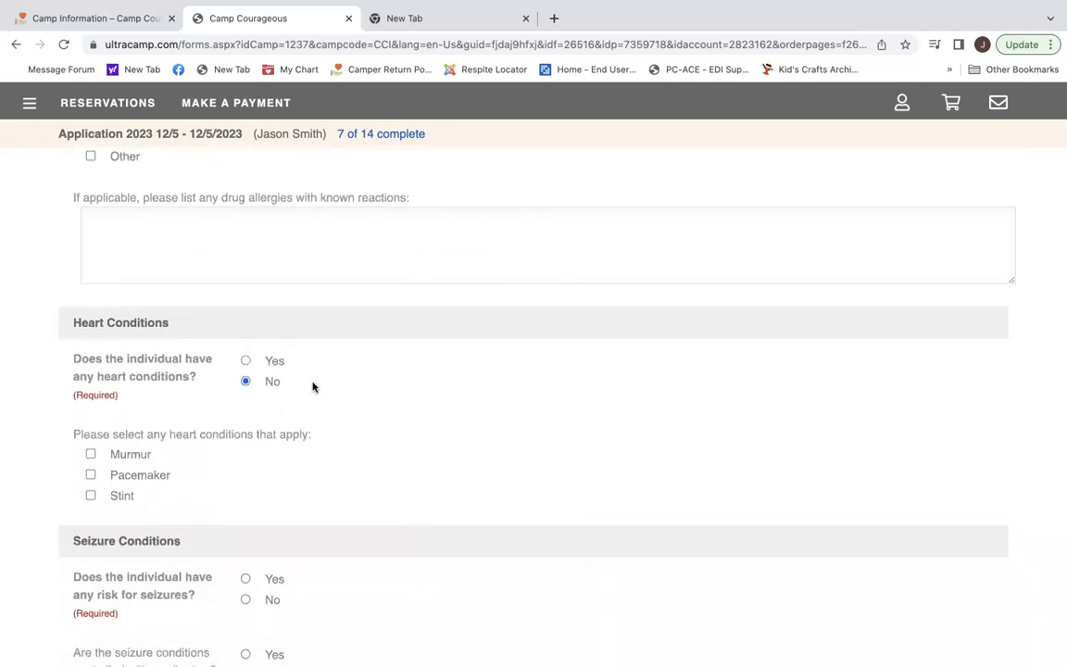
pyautogui.scroll(-2, 436, 424)
pyautogui.click(245, 363)
pyautogui.scroll(-2, 508, 408)
pyautogui.scroll(-7, 507, 407)
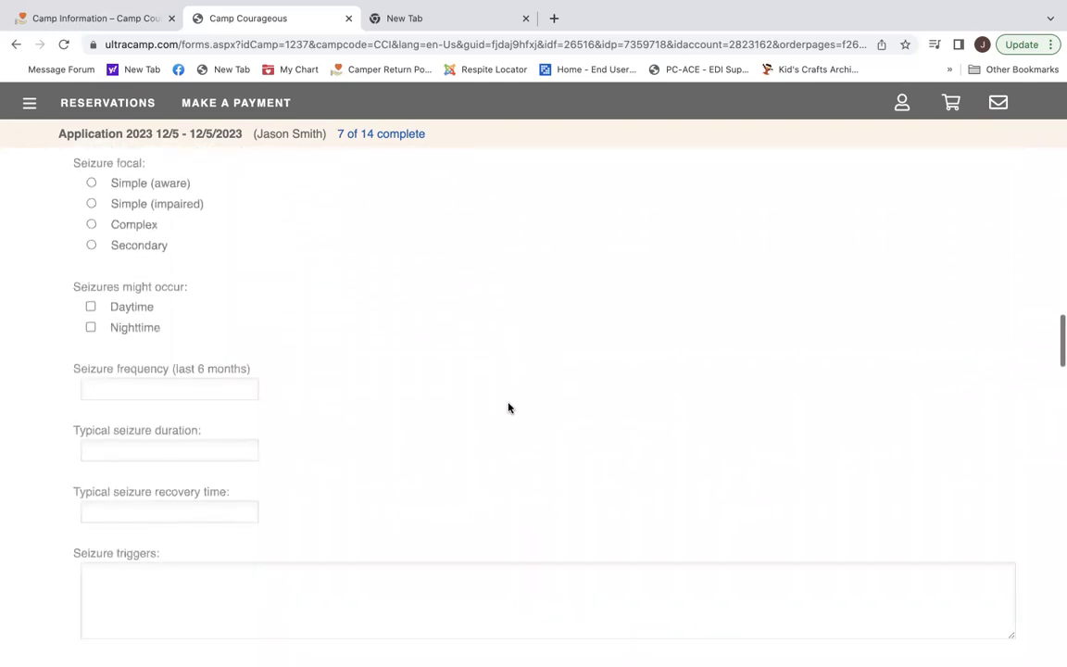
pyautogui.scroll(-4, 507, 407)
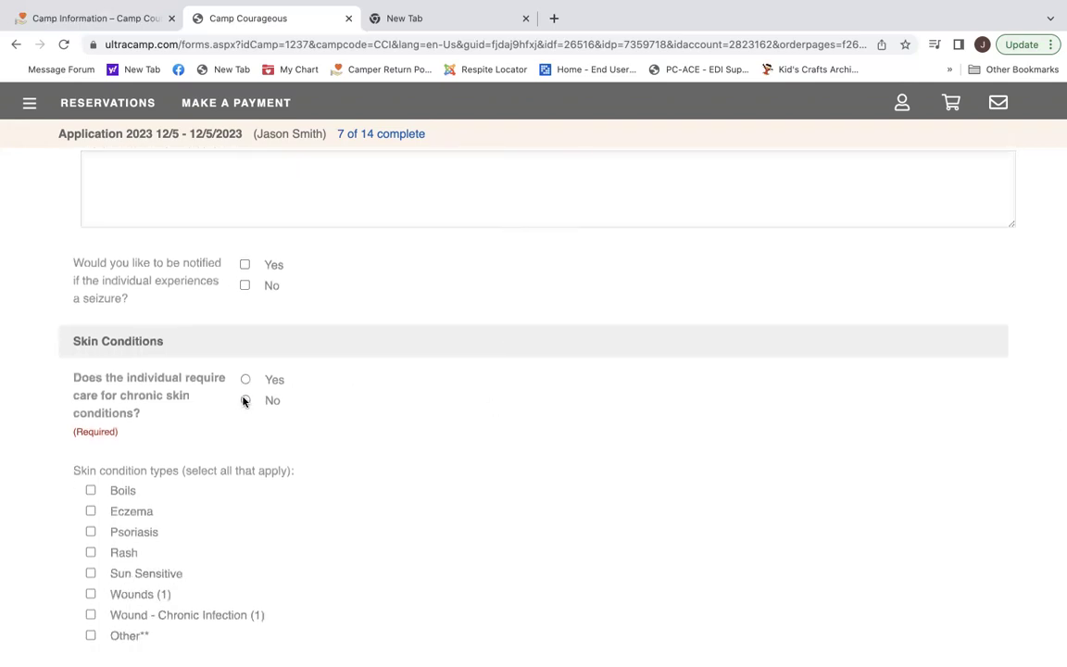
# Answer No to the chronic skin condition care and bowel care routine questions.
pyautogui.click(245, 400)
pyautogui.scroll(-5, 404, 485)
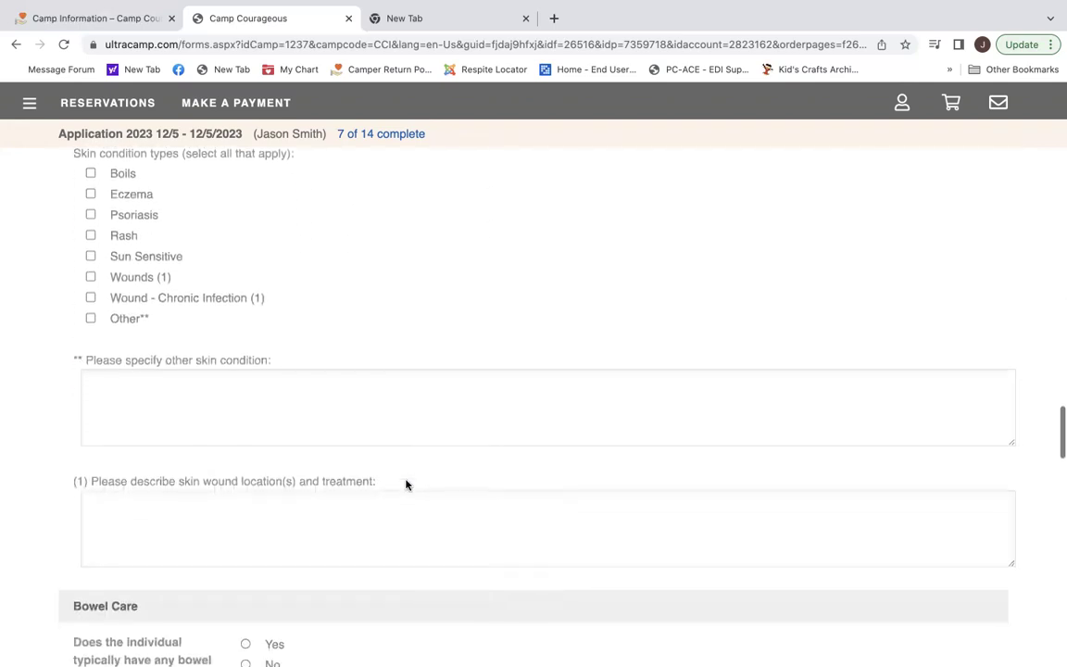
pyautogui.scroll(-2, 405, 484)
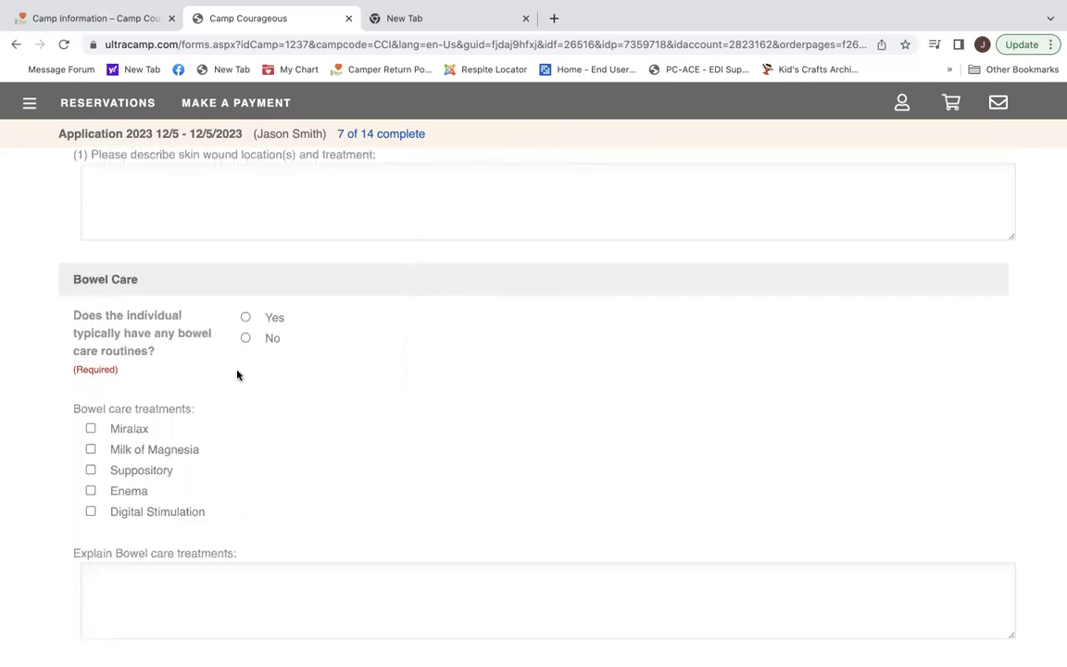
pyautogui.click(246, 338)
pyautogui.scroll(-5, 363, 470)
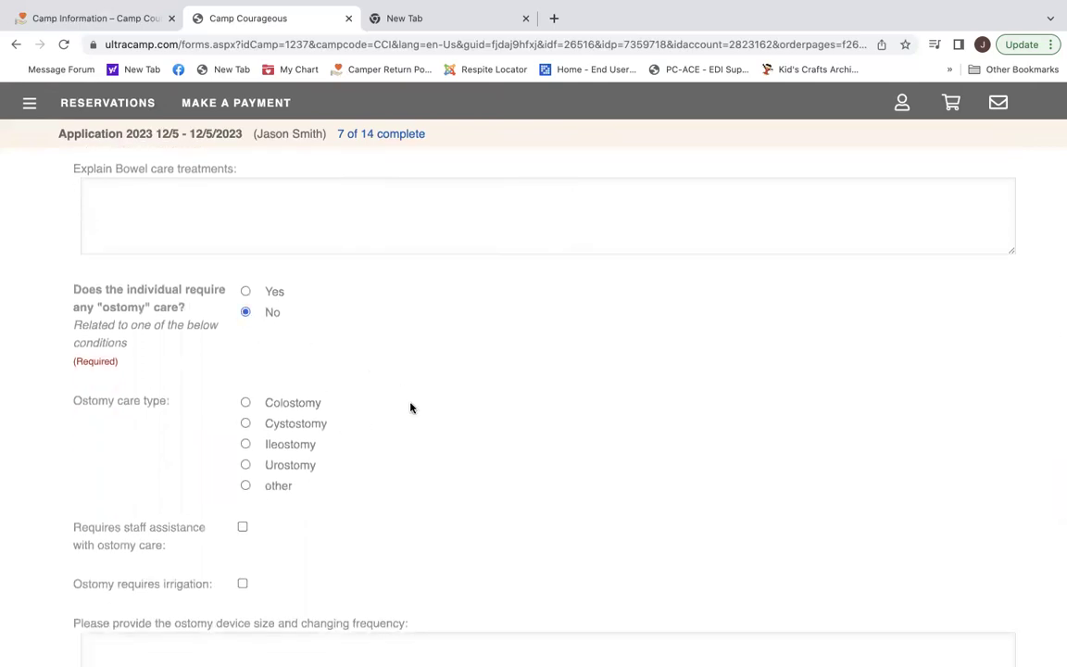
pyautogui.scroll(-4, 410, 407)
pyautogui.scroll(-2, 410, 407)
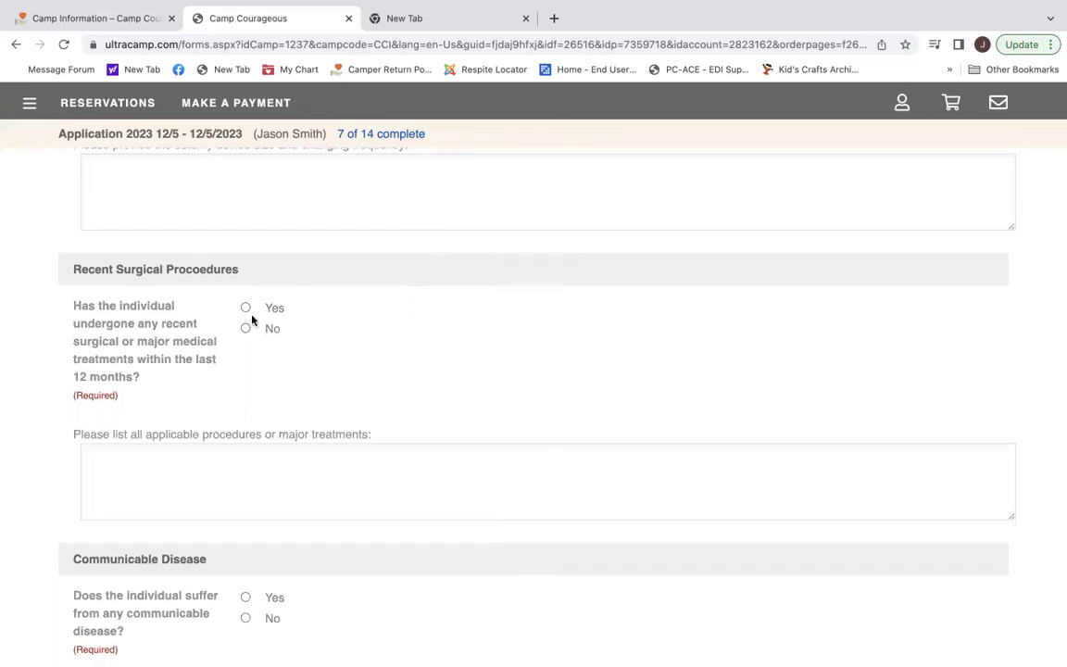
# Enter 'Knee surgery, left knee ACL reconstructed' as the recent surgical procedure.
pyautogui.click(220, 461)
pyautogui.write('Knee surger')
pyautogui.write('y, left knee')
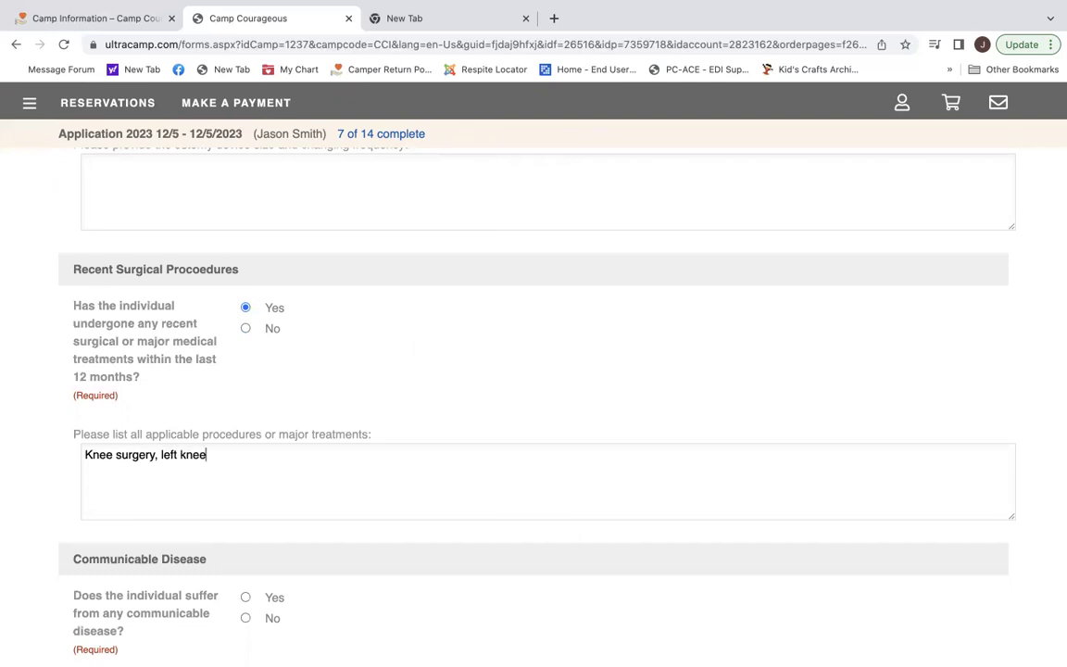
pyautogui.write(' ACL reconstructed')
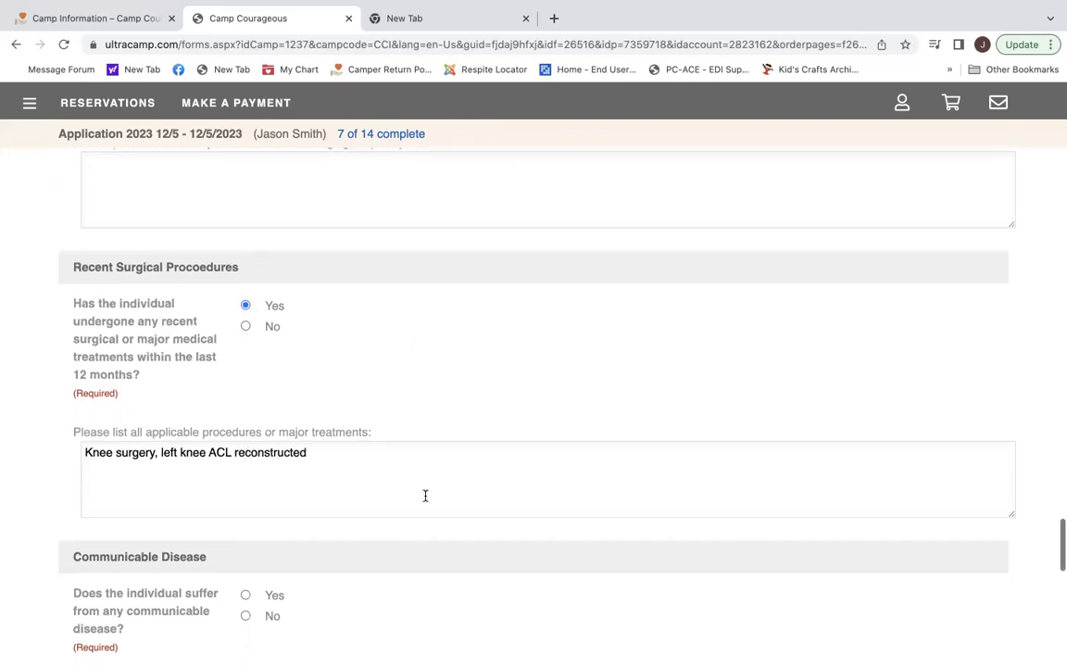
# Answer No to having legally binding advance directives such as a DNR order.
pyautogui.scroll(-3, 425, 495)
pyautogui.scroll(-5, 425, 500)
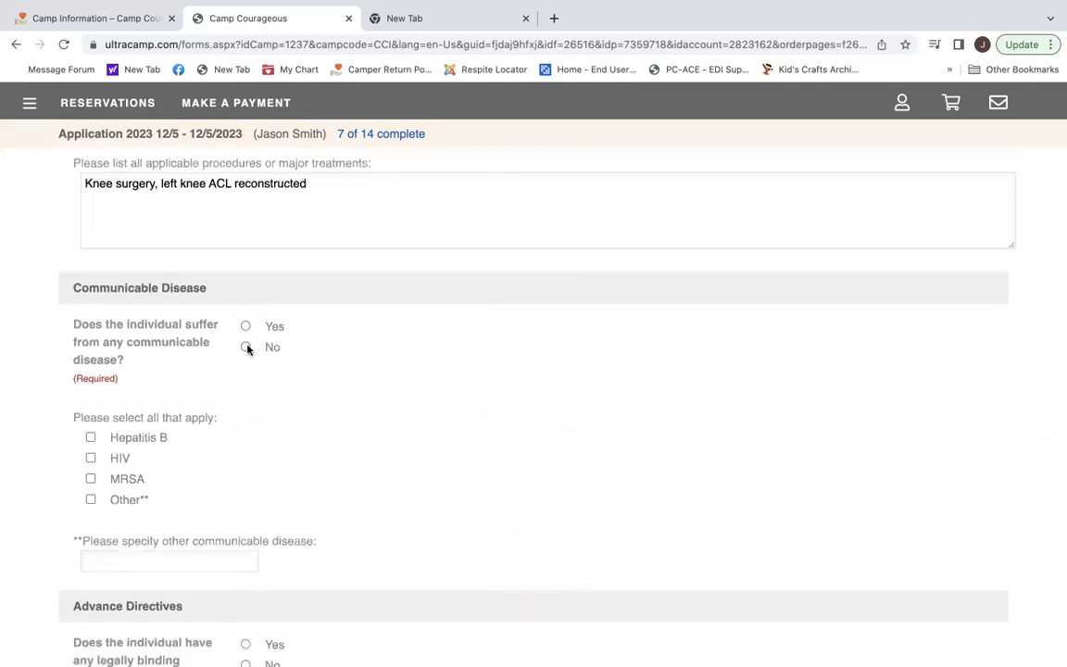
pyautogui.scroll(-10, 371, 415)
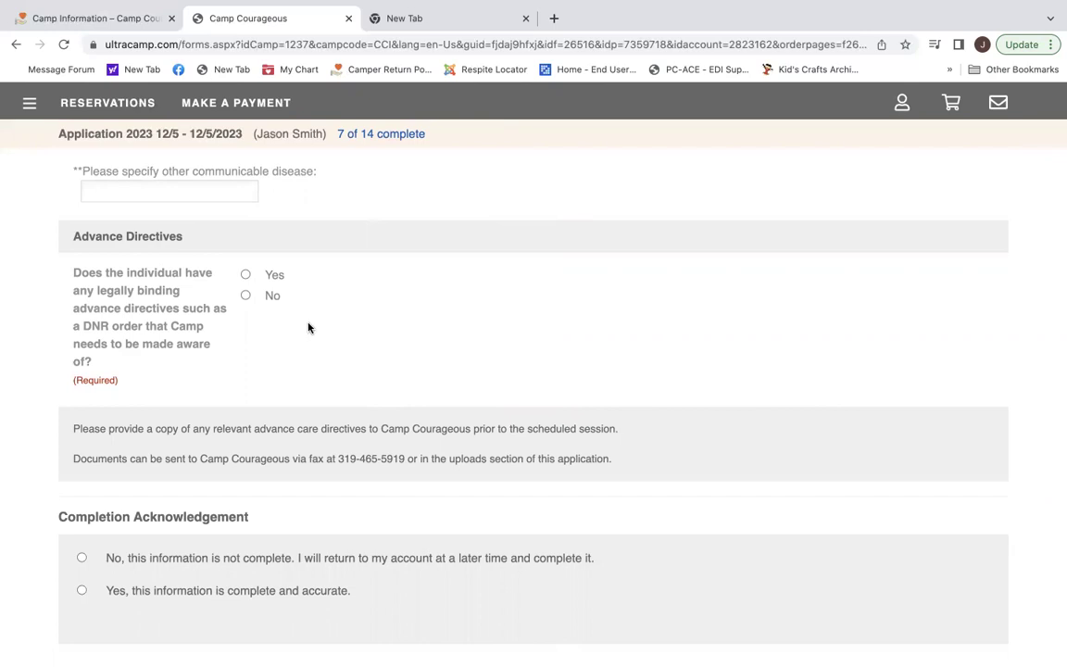
pyautogui.click(246, 296)
# Acknowledge the Health information as complete and accurate and continue to the Dietary page.
pyautogui.scroll(-3, 361, 381)
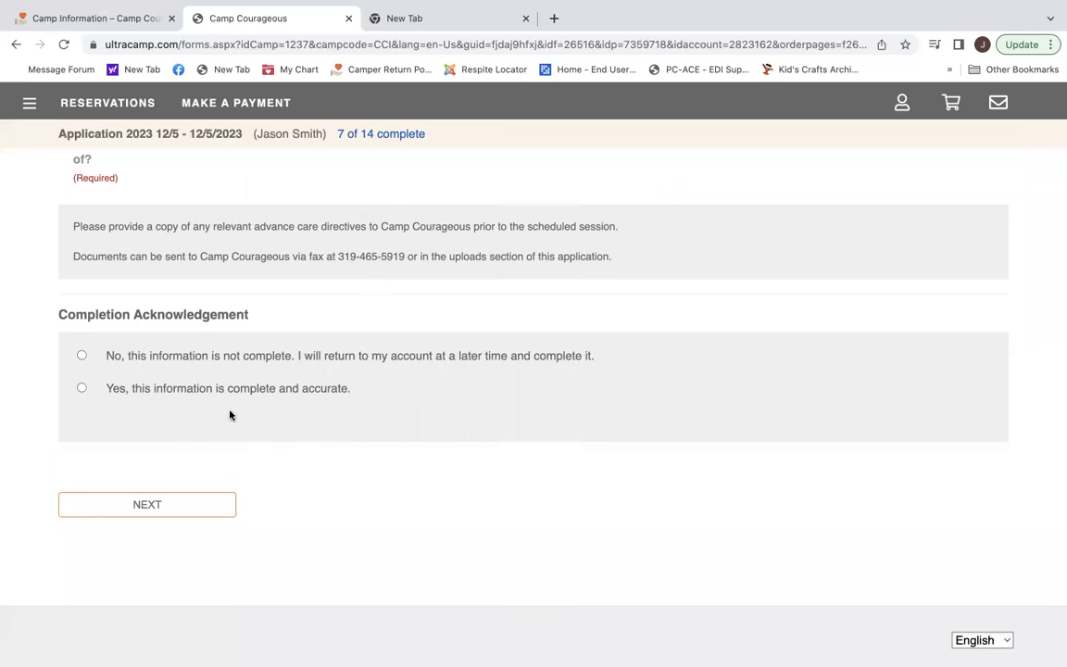
pyautogui.click(81, 389)
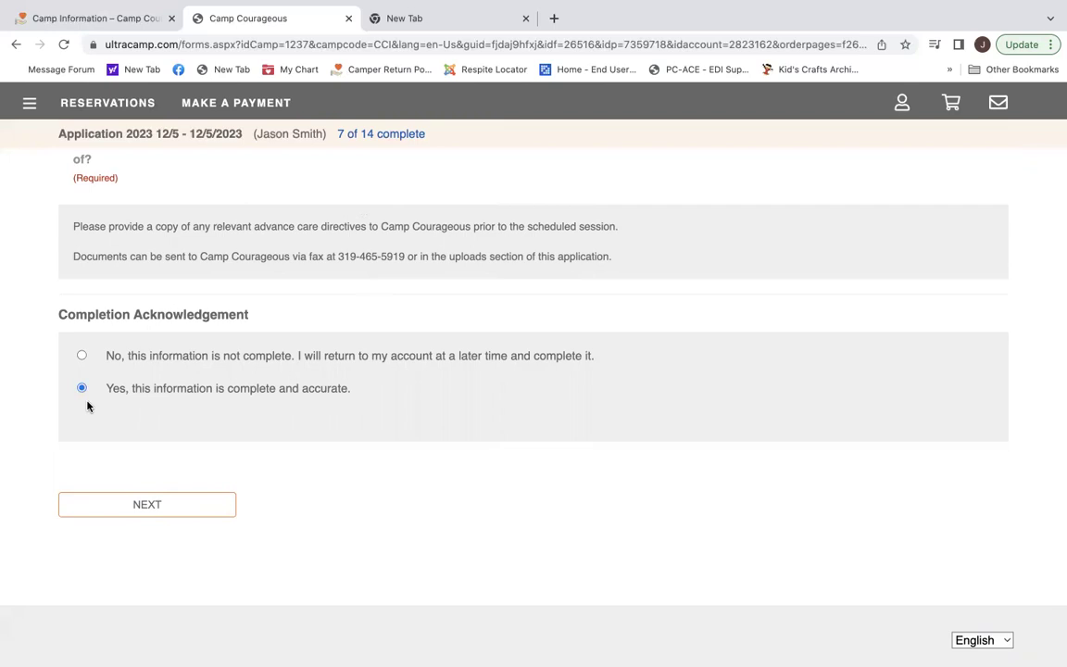
pyautogui.click(145, 506)
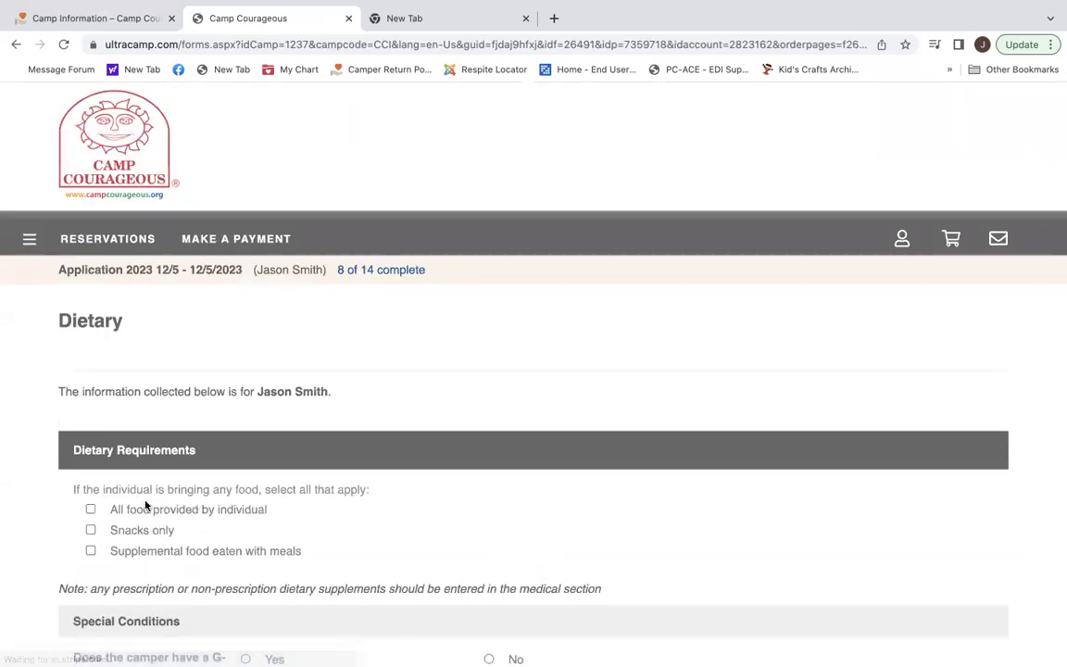
# Mark that the camper brings snacks only, answer No to a pureed diet and no liquid thickening.
pyautogui.scroll(-3, 560, 520)
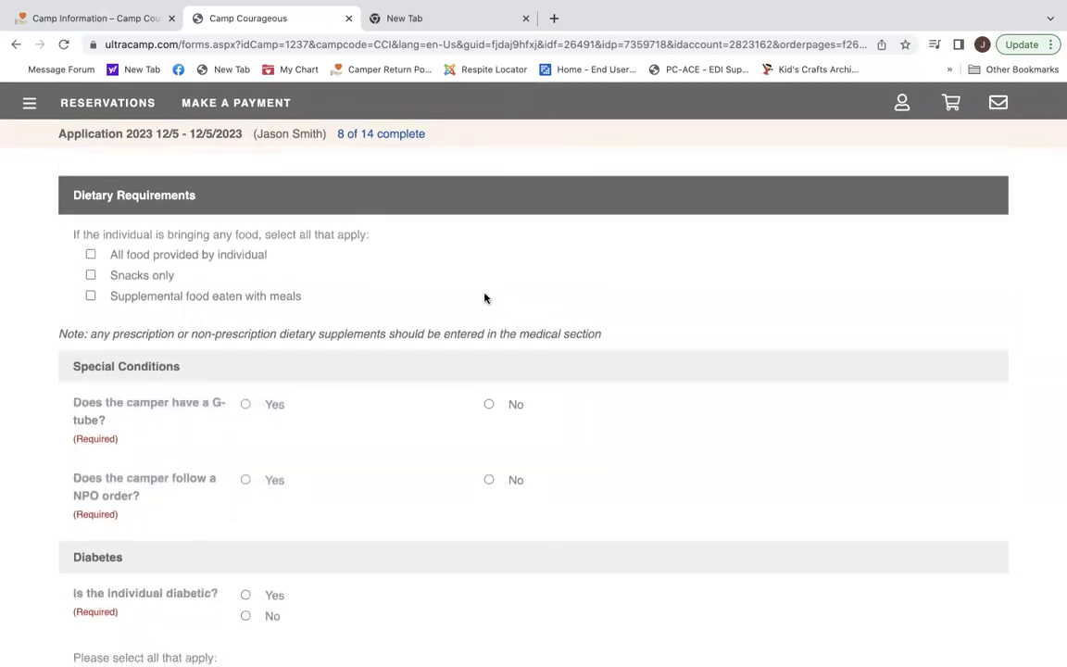
pyautogui.click(90, 276)
pyautogui.scroll(-3, 414, 374)
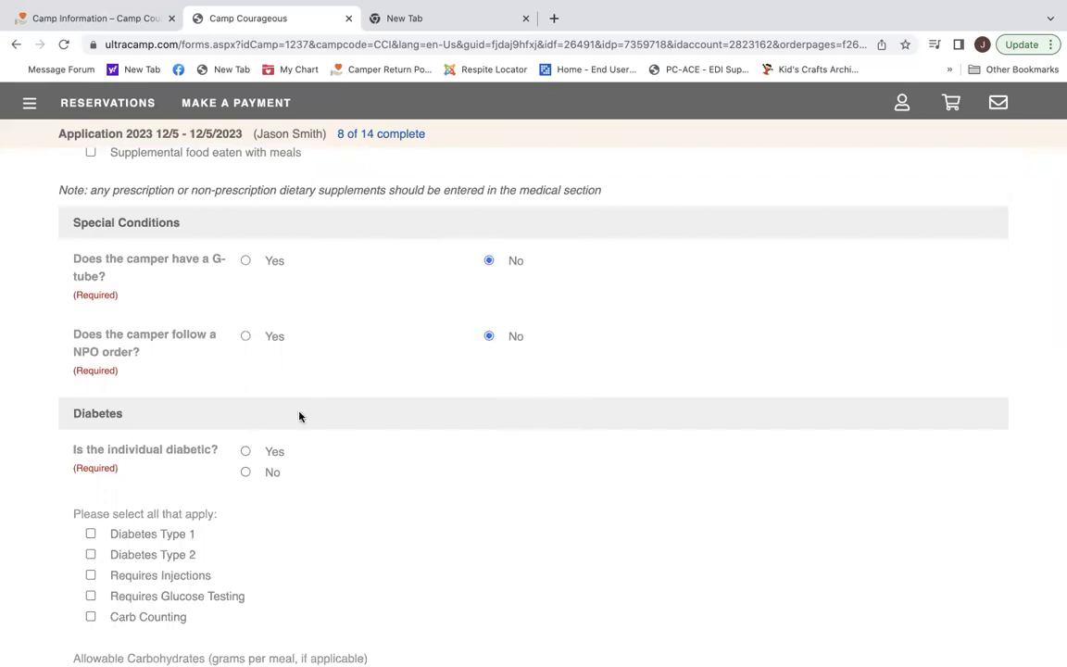
pyautogui.scroll(-5, 408, 520)
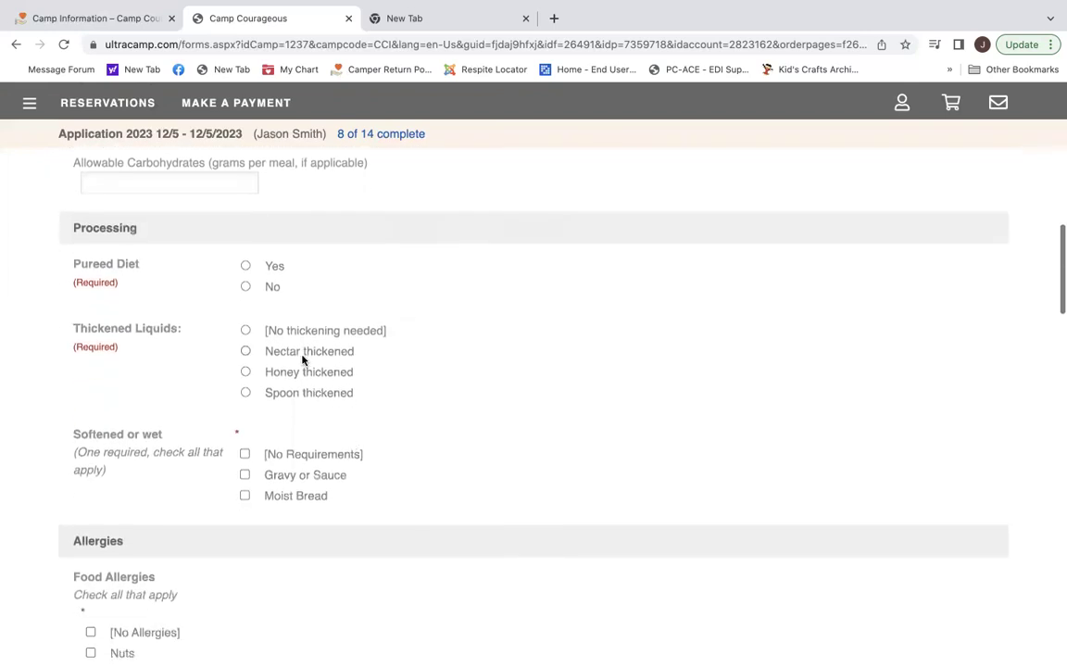
pyautogui.click(244, 286)
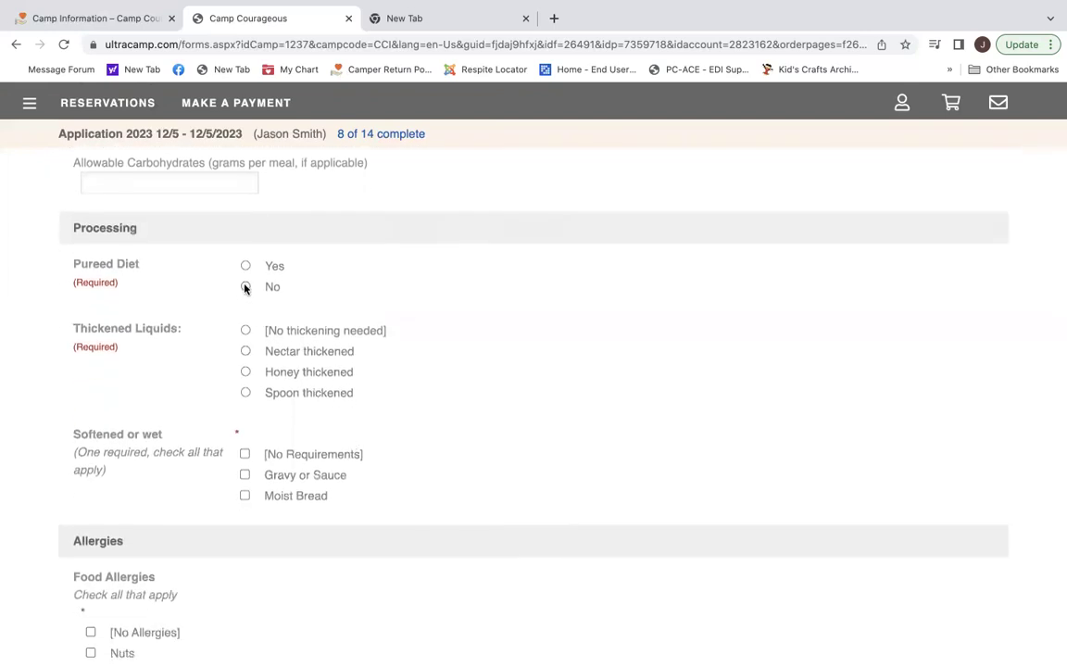
pyautogui.click(245, 330)
pyautogui.scroll(-4, 460, 466)
pyautogui.scroll(-1, 459, 466)
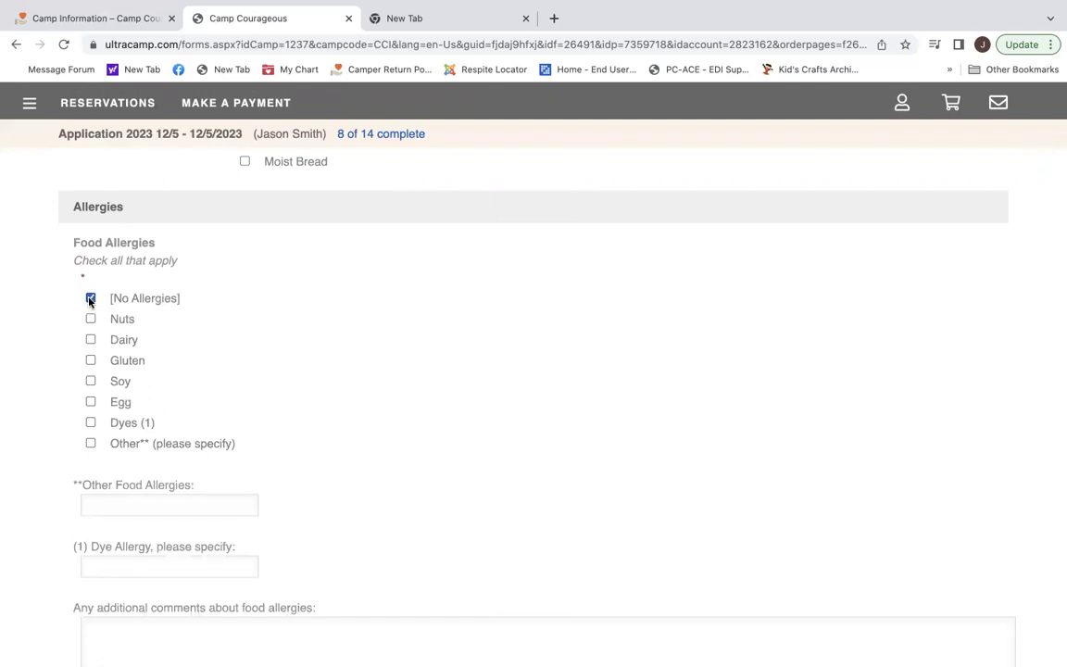
# Add Limit Sweets to the camper's dietary limitations.
pyautogui.scroll(-5, 350, 466)
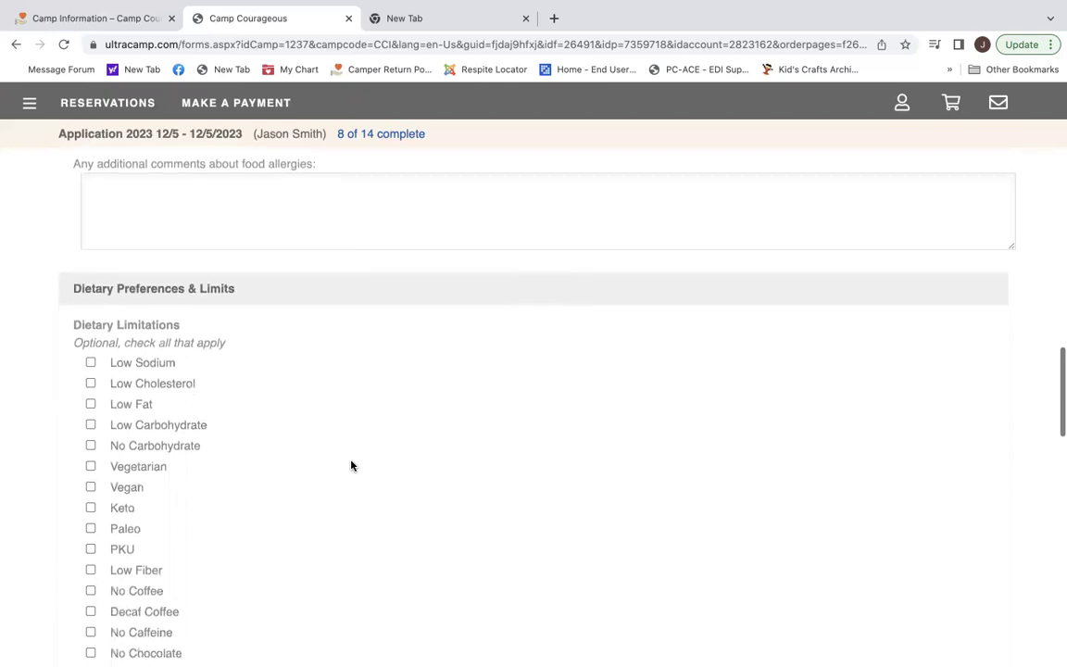
pyautogui.scroll(-2, 351, 465)
pyautogui.scroll(-1, 351, 465)
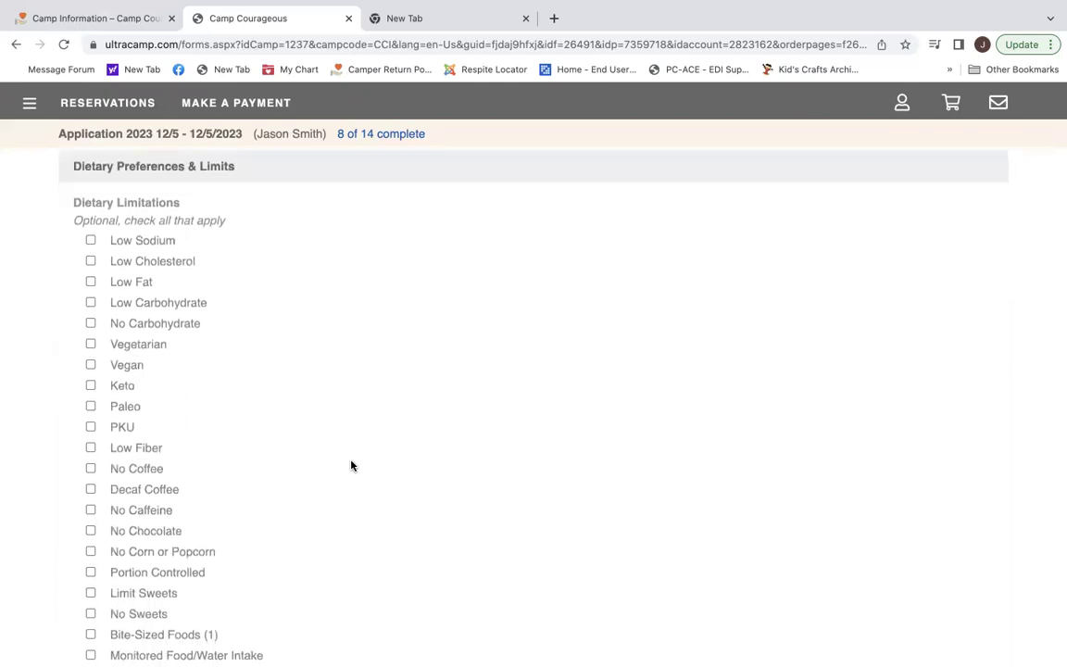
pyautogui.scroll(-1, 350, 465)
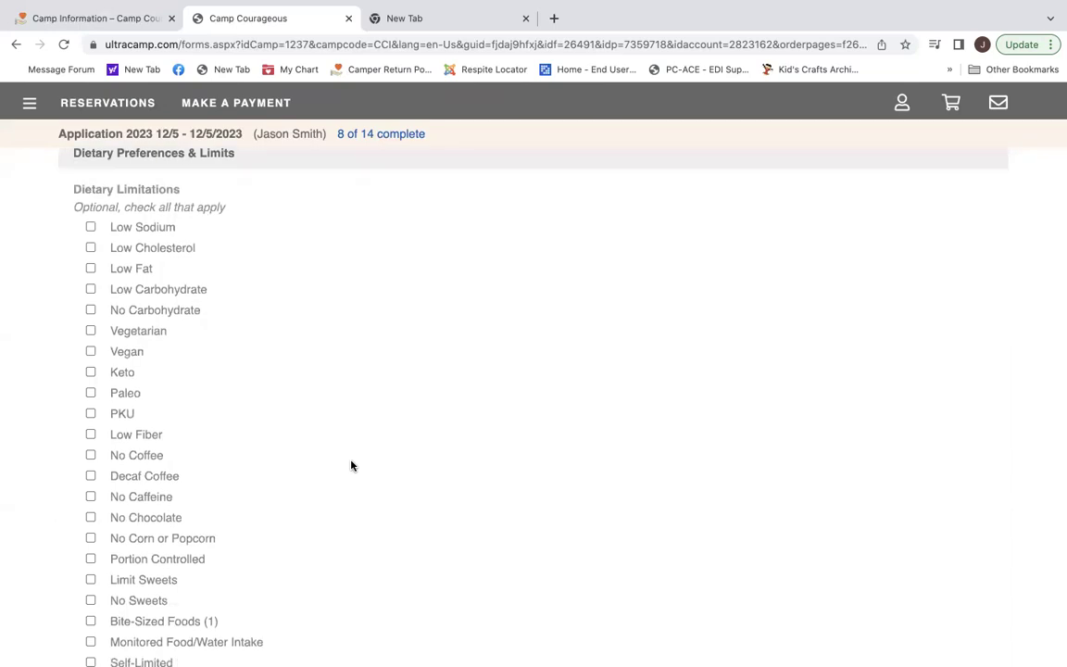
pyautogui.scroll(-2, 351, 465)
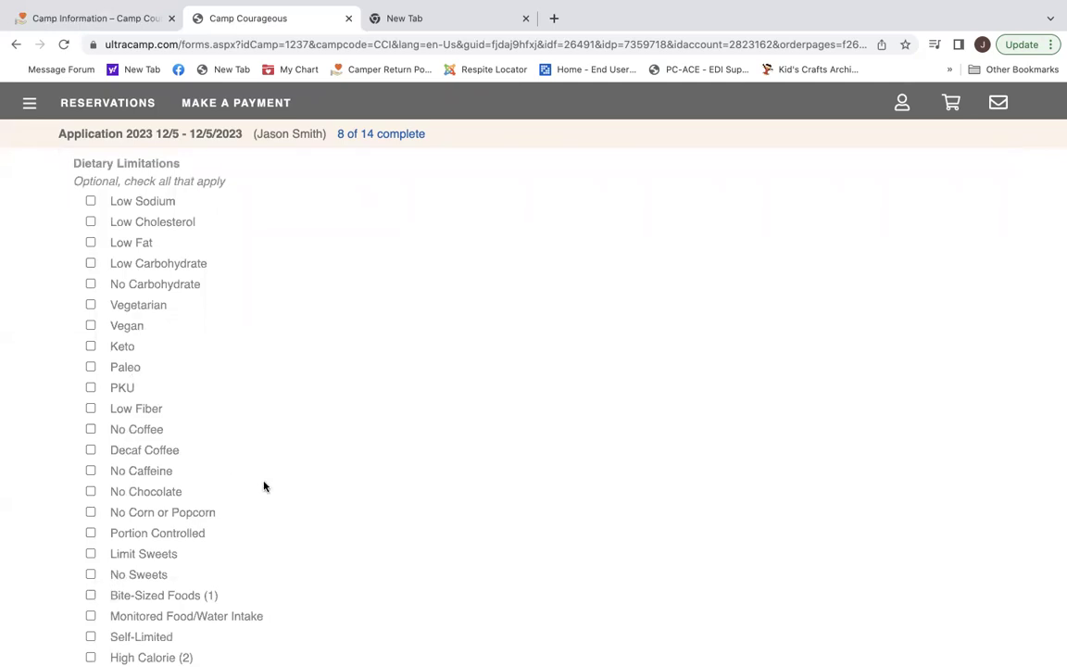
pyautogui.click(90, 201)
# Rate cutting food and drinking from a cup as Independent, then submit the Dietary page.
pyautogui.scroll(-1, 292, 422)
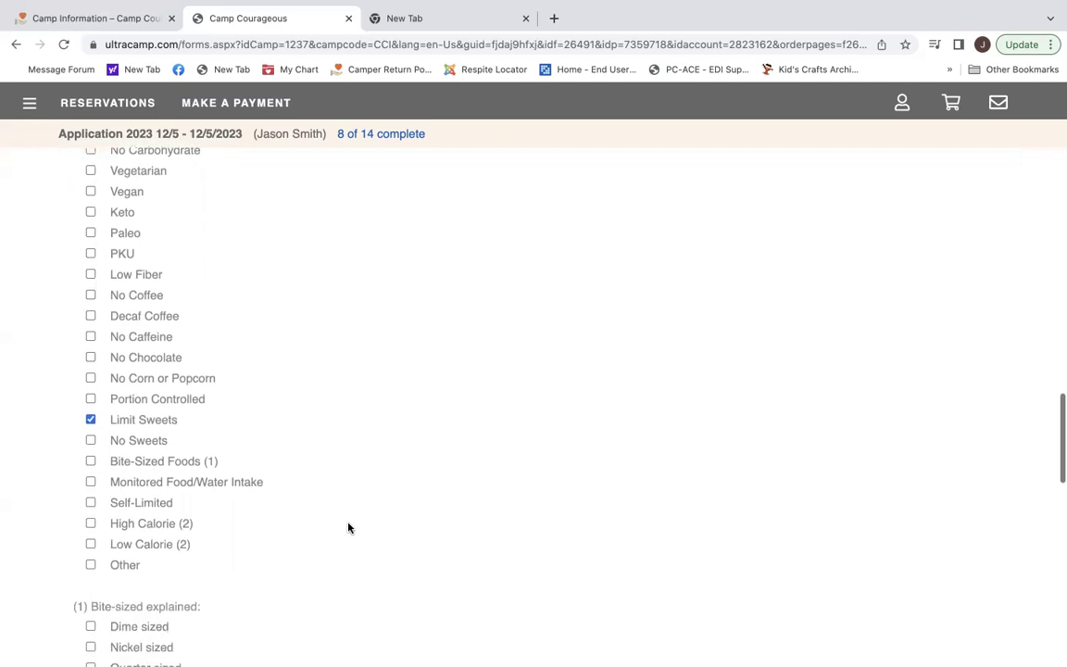
pyautogui.scroll(-2, 348, 524)
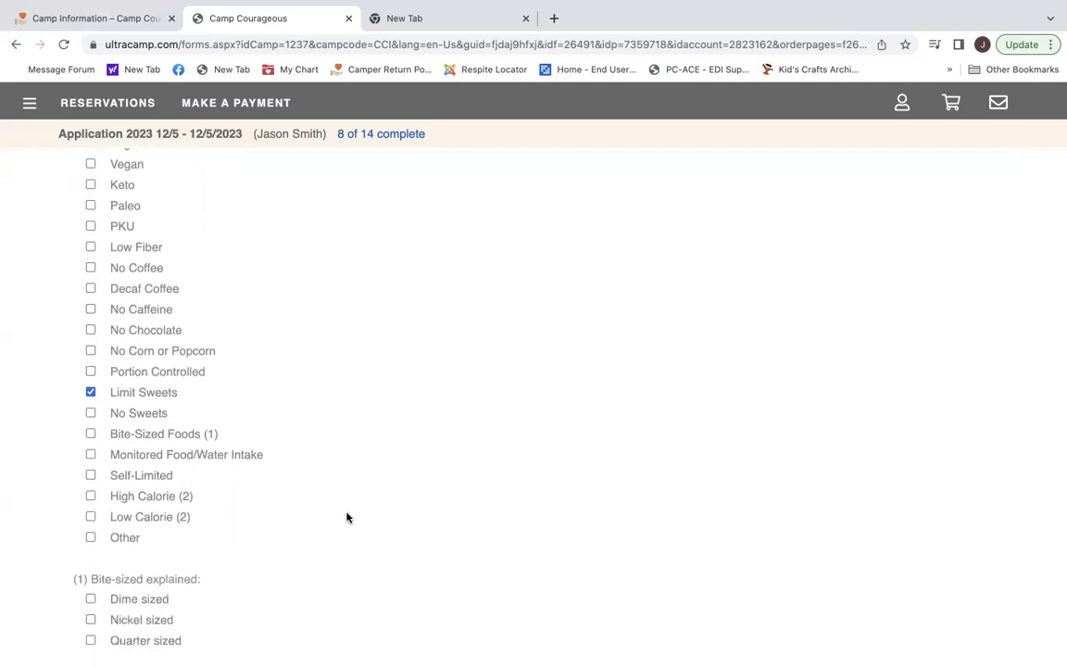
pyautogui.scroll(-8, 346, 517)
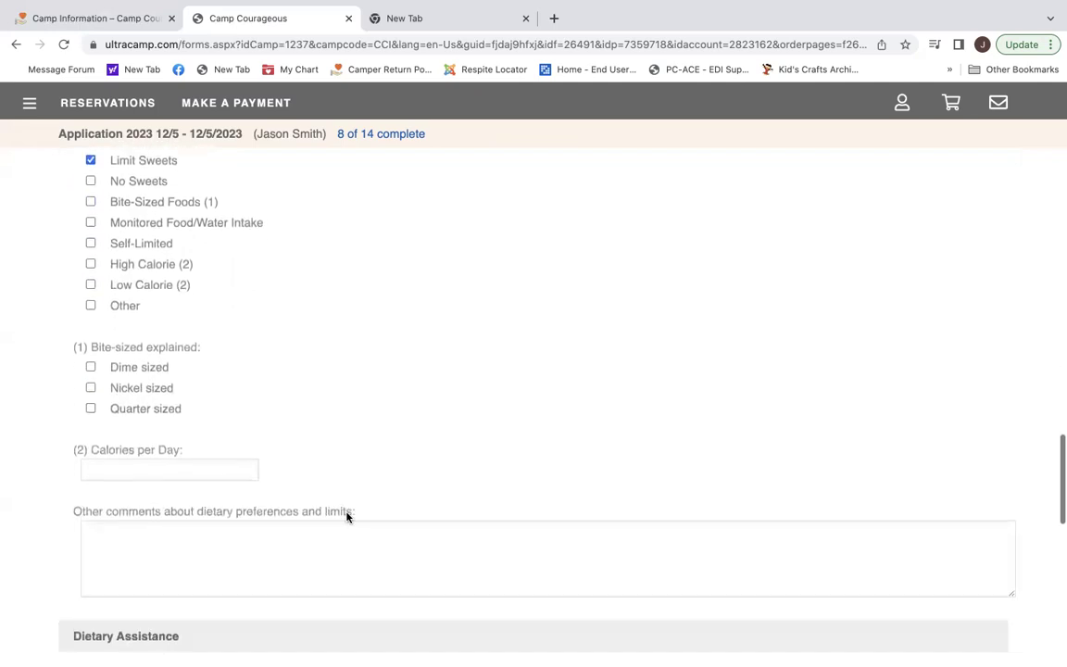
pyautogui.scroll(-5, 346, 511)
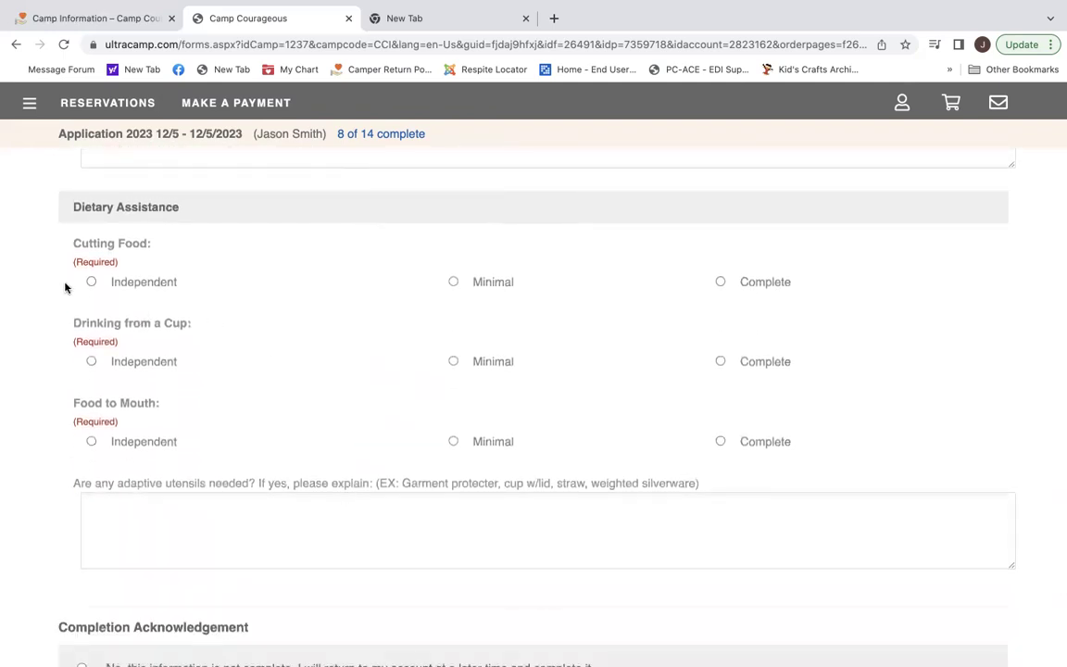
pyautogui.click(91, 282)
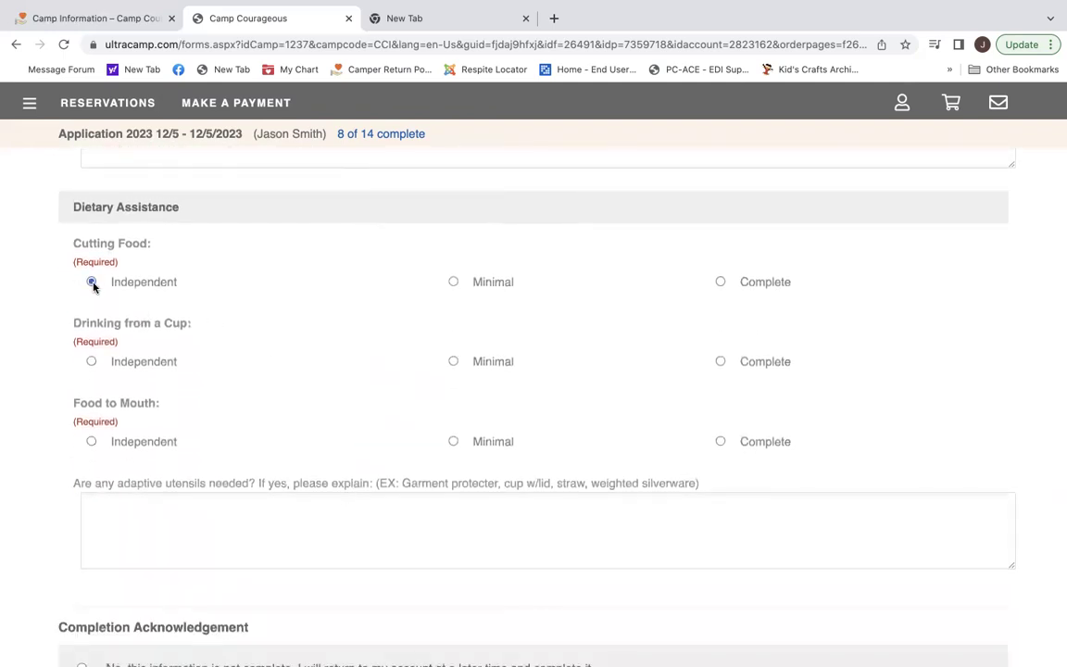
pyautogui.click(91, 362)
pyautogui.scroll(-5, 221, 455)
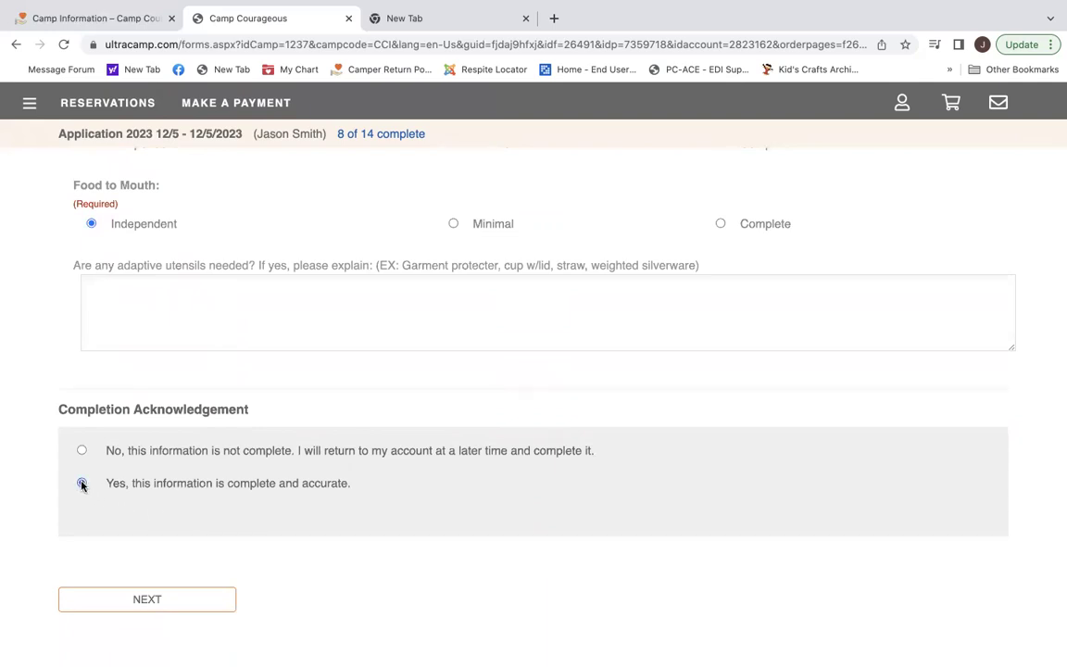
pyautogui.click(151, 600)
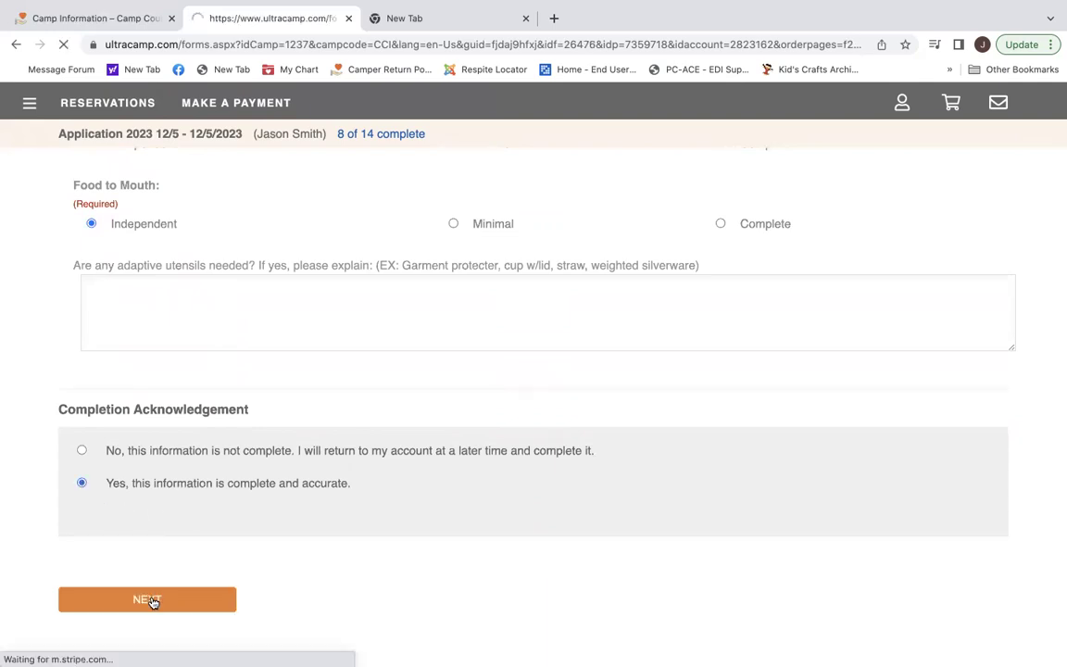
# Answer No to the attention-seeking and self-injurious behavior questions.
pyautogui.scroll(-3, 506, 480)
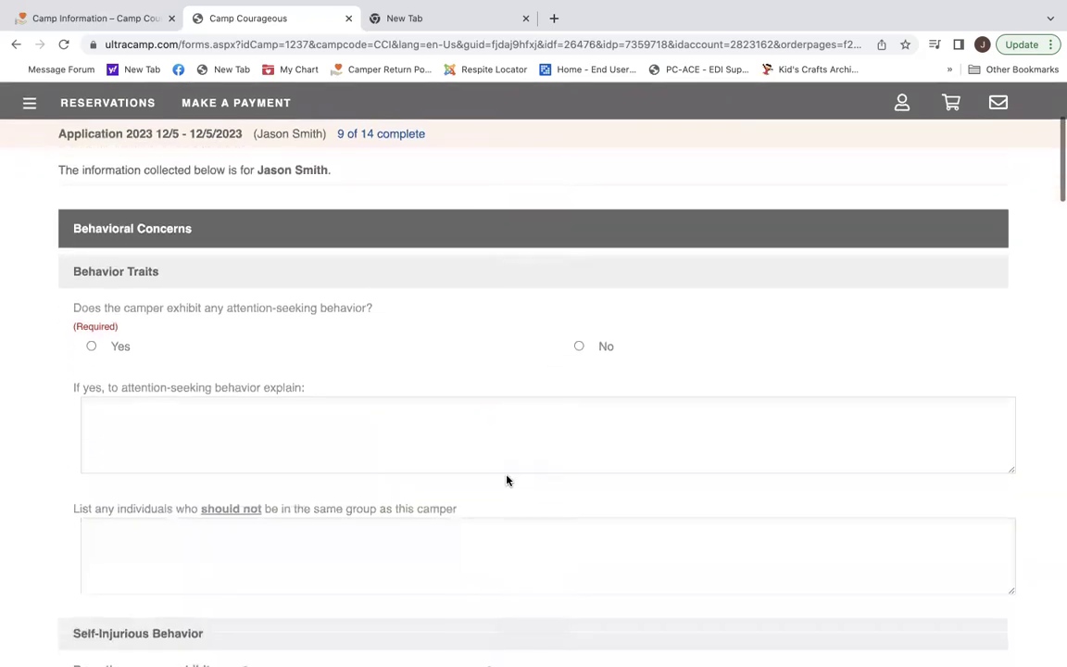
pyautogui.scroll(-1, 507, 479)
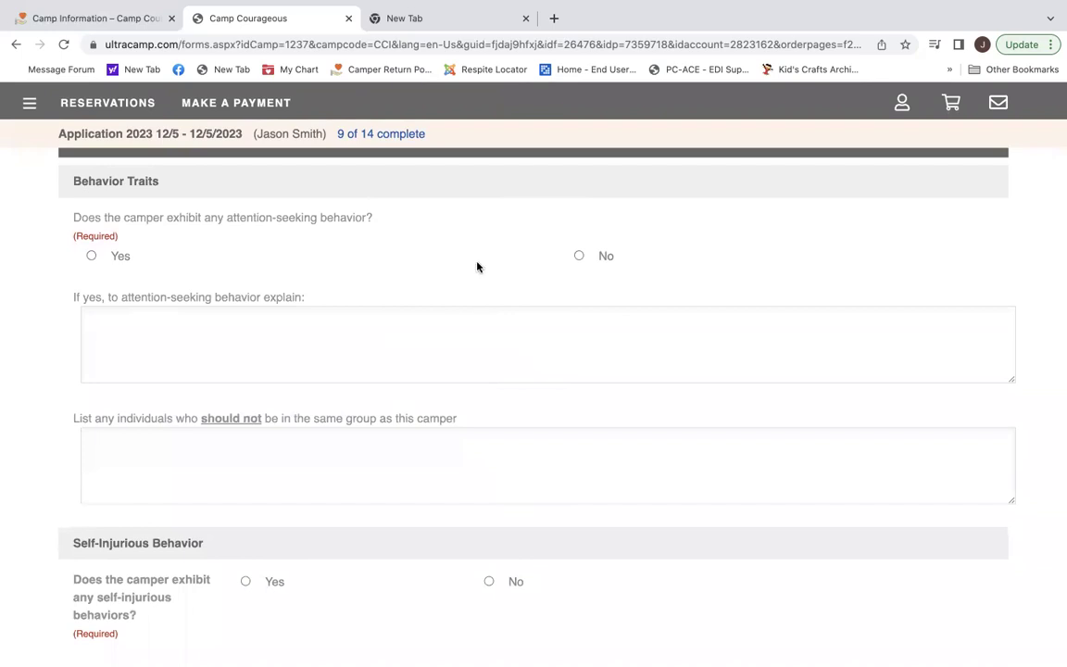
pyautogui.click(579, 256)
pyautogui.scroll(-1, 532, 345)
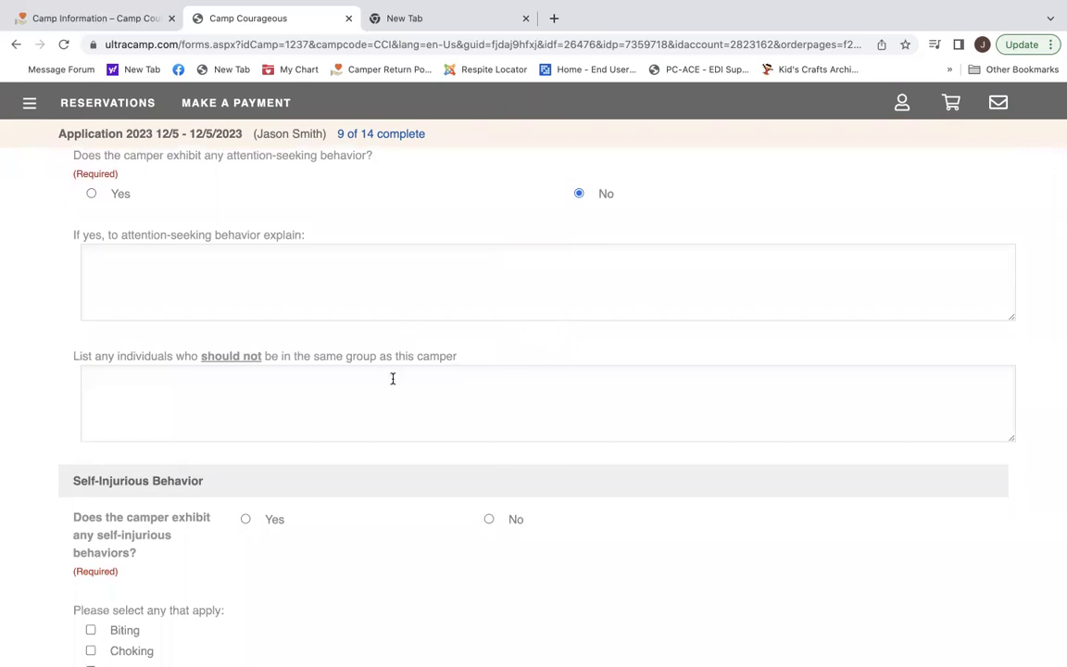
pyautogui.scroll(-1, 393, 371)
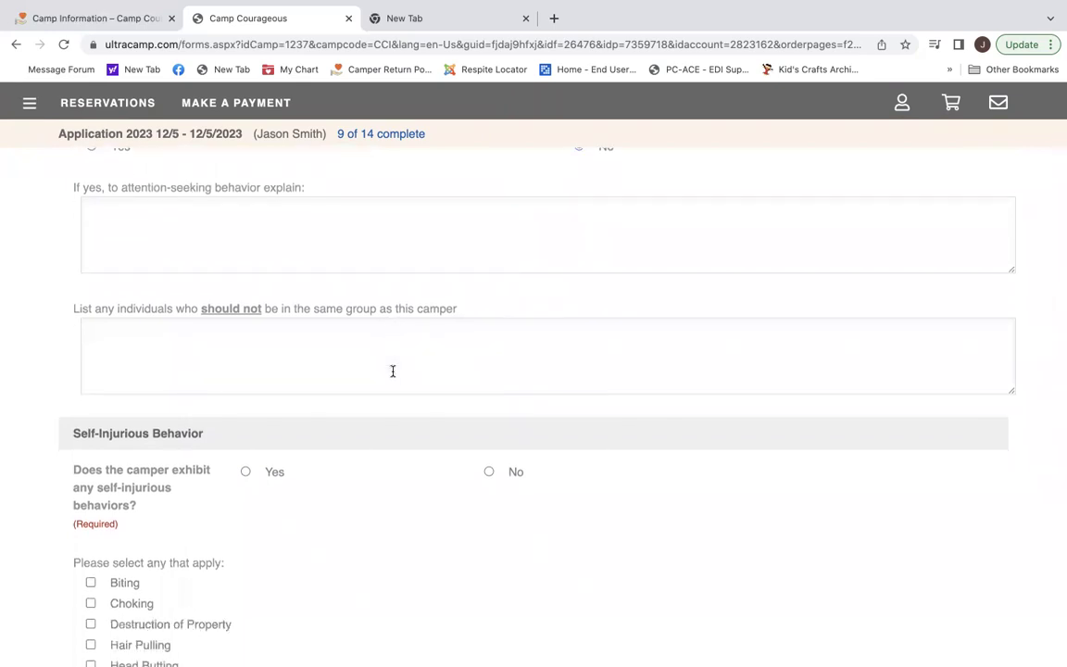
pyautogui.scroll(-4, 392, 371)
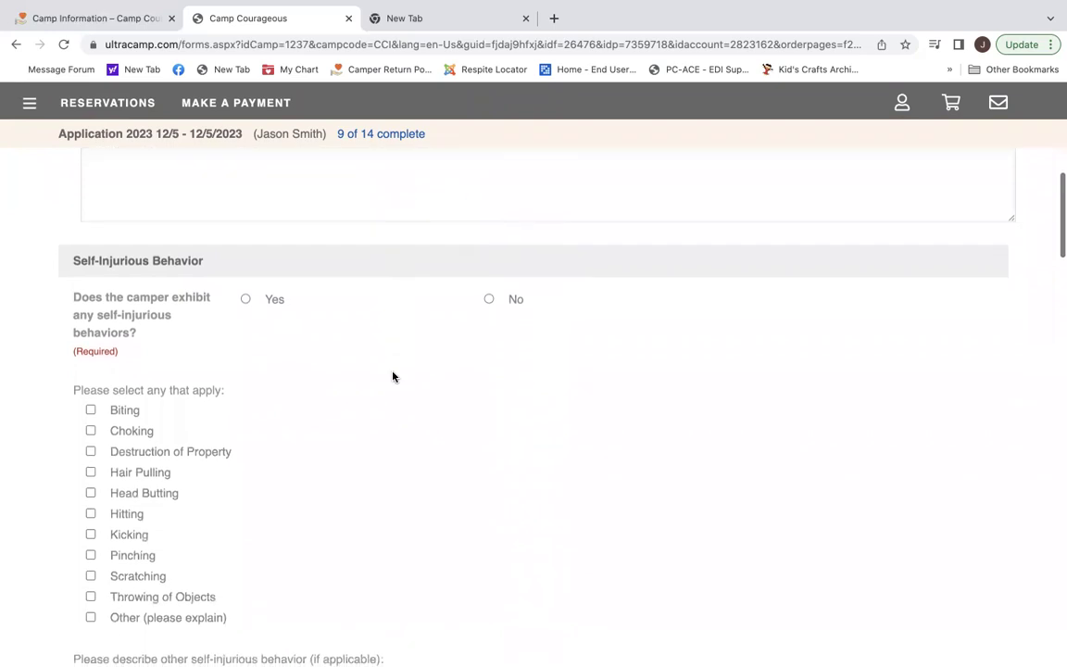
pyautogui.click(489, 250)
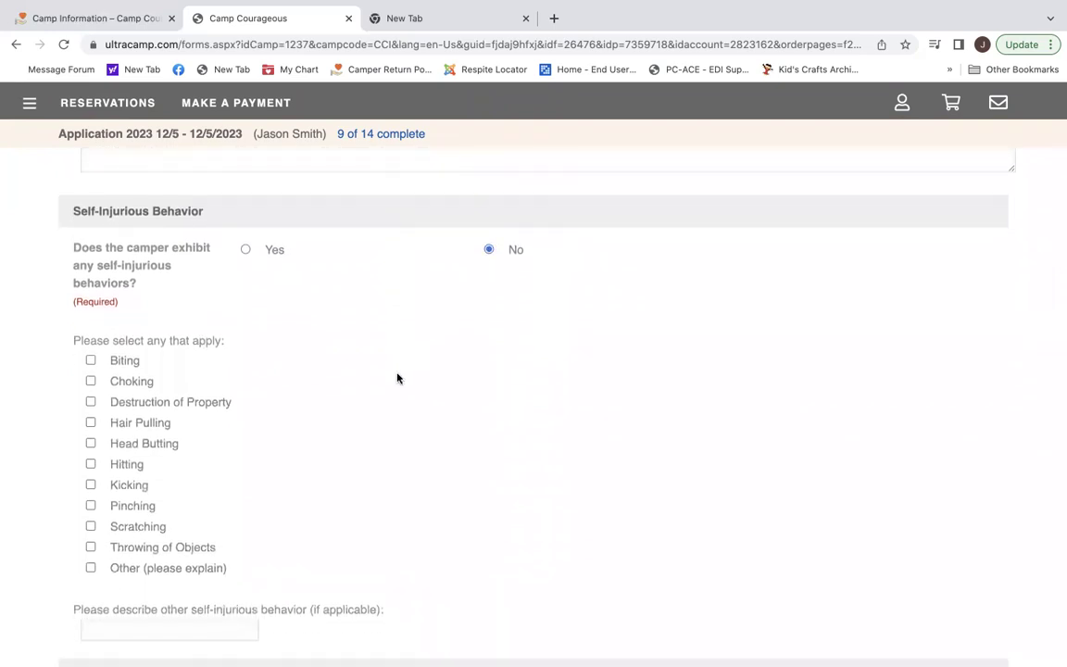
# Answer No to inappropriate sexual behavior and to needing additional night supervision.
pyautogui.scroll(-6, 397, 378)
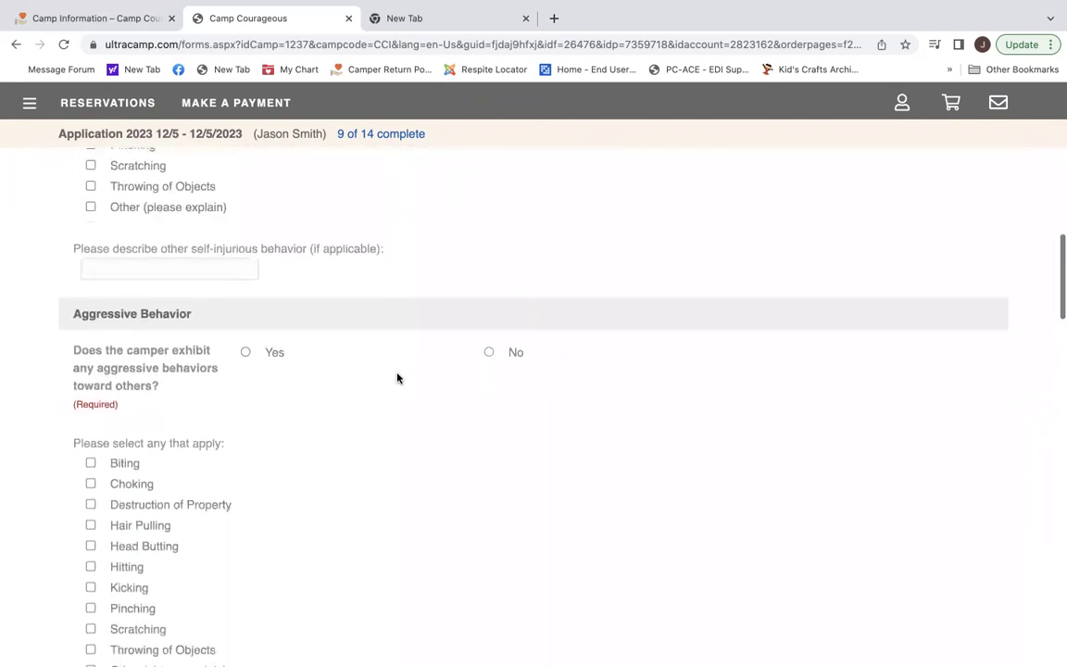
pyautogui.scroll(-1, 397, 378)
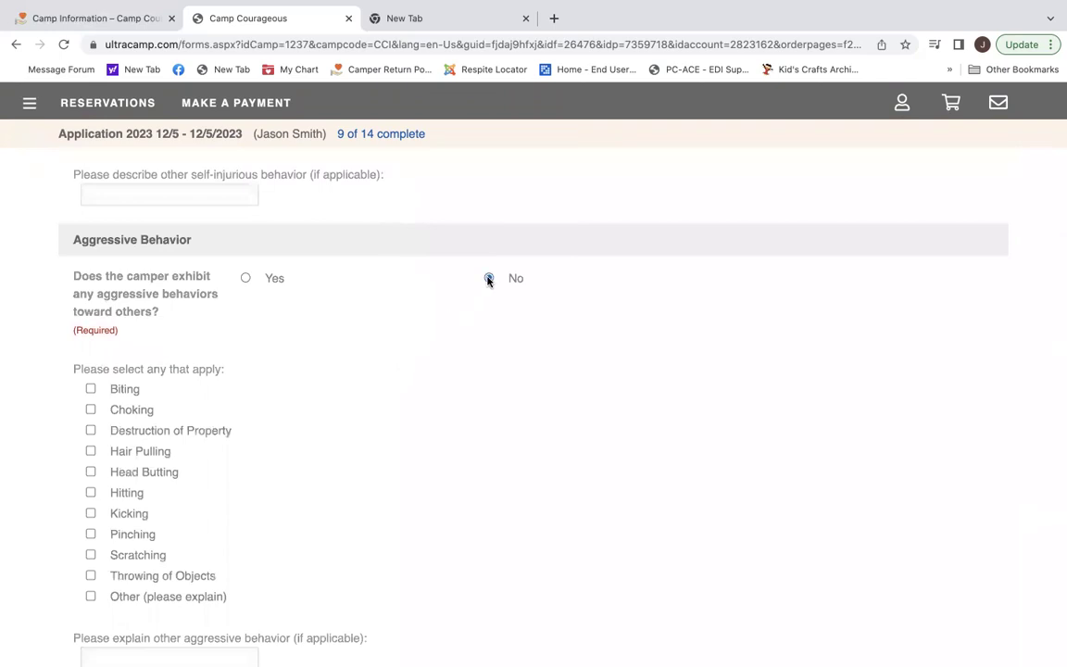
pyautogui.scroll(-4, 443, 429)
pyautogui.scroll(-5, 444, 429)
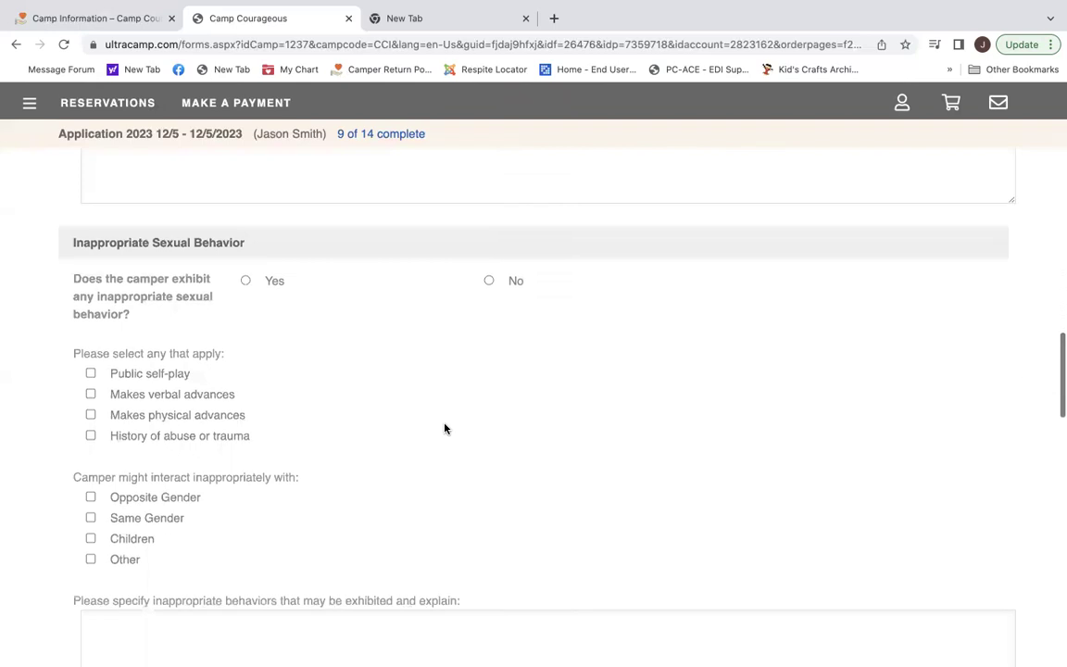
pyautogui.click(489, 263)
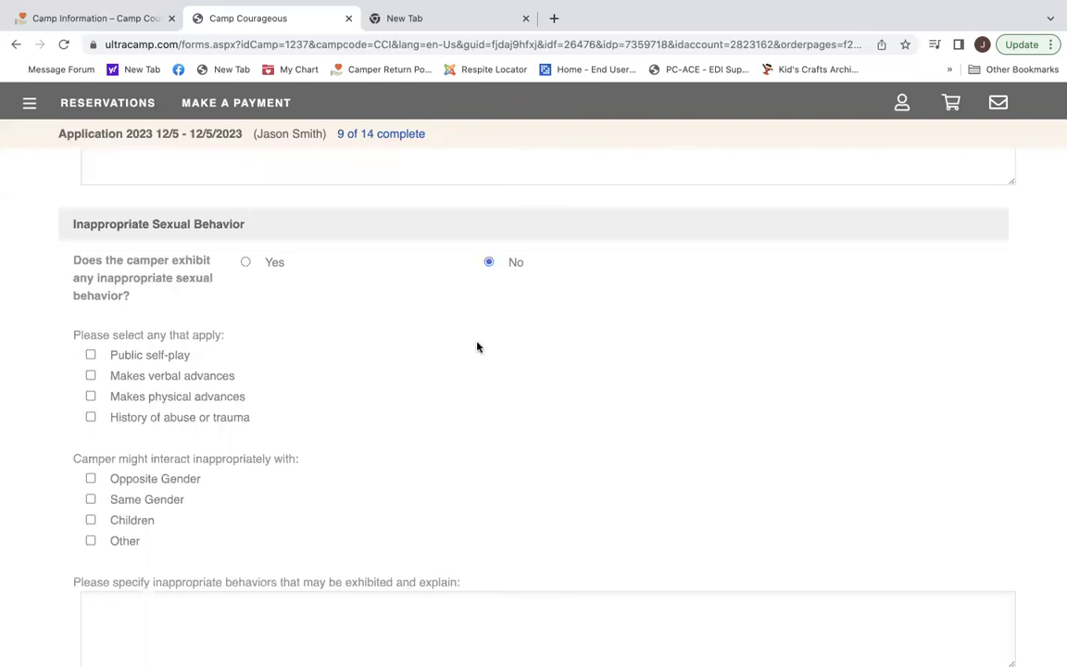
pyautogui.scroll(-3, 470, 409)
pyautogui.scroll(-3, 469, 409)
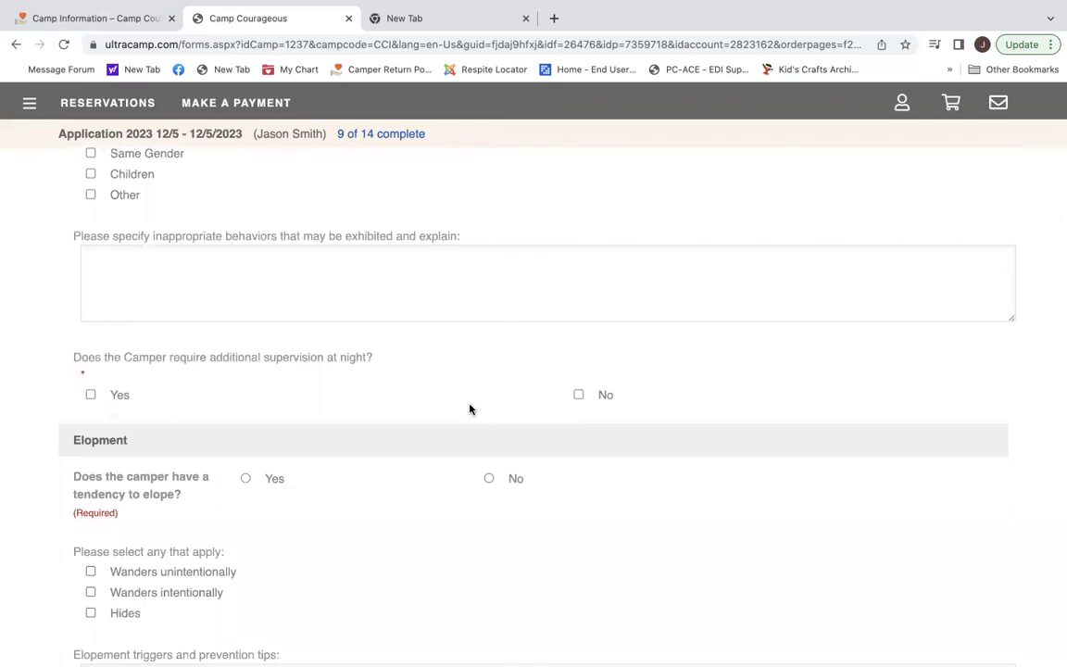
pyautogui.click(579, 396)
pyautogui.scroll(-5, 580, 404)
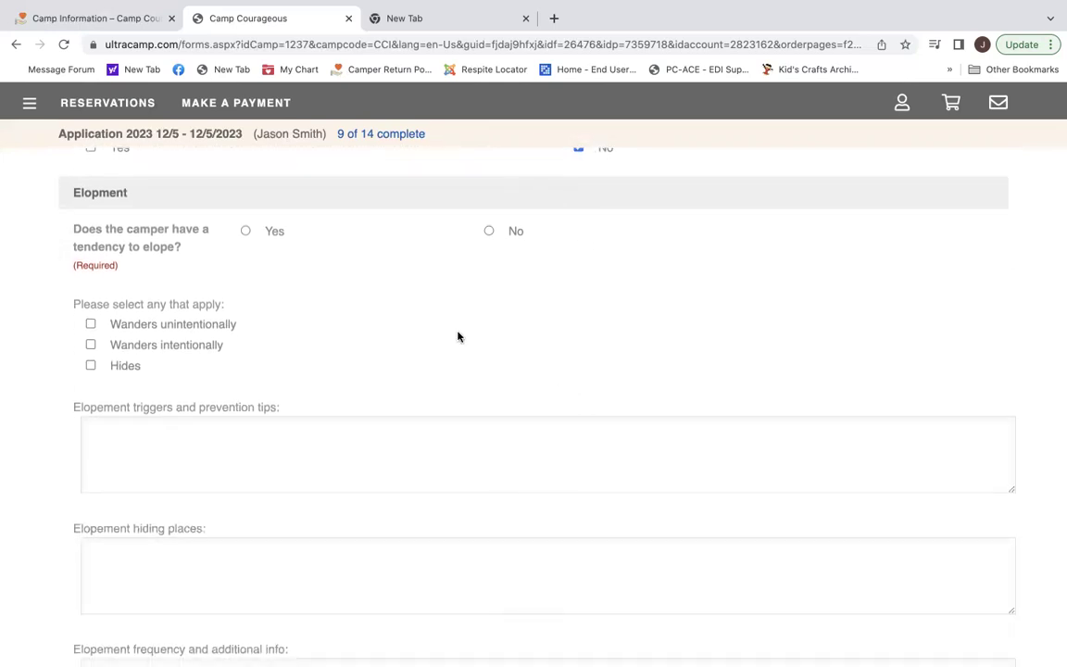
# Answer Yes to elopement, check Wanders unintentionally, and enter 'Likes to look at clouds' as the trigger.
pyautogui.click(245, 231)
pyautogui.click(90, 324)
pyautogui.click(154, 437)
pyautogui.write('Likes to look')
pyautogui.write(' at clos')
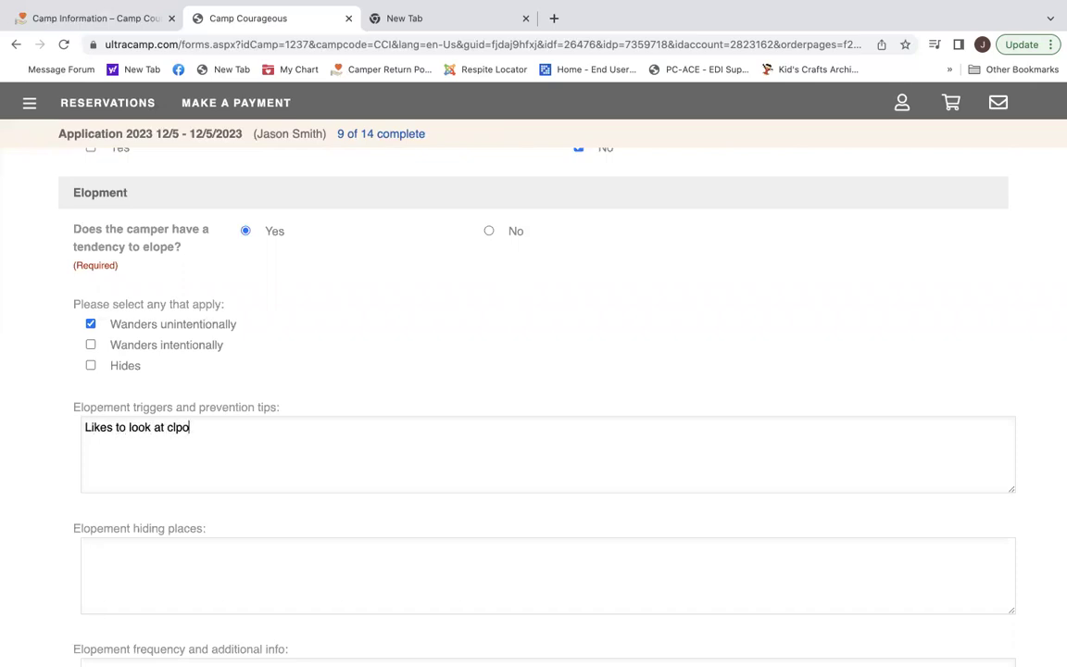
pyautogui.press('BackSpace')
pyautogui.press('BackSpace')
pyautogui.write('ouds')
pyautogui.scroll(-5, 280, 464)
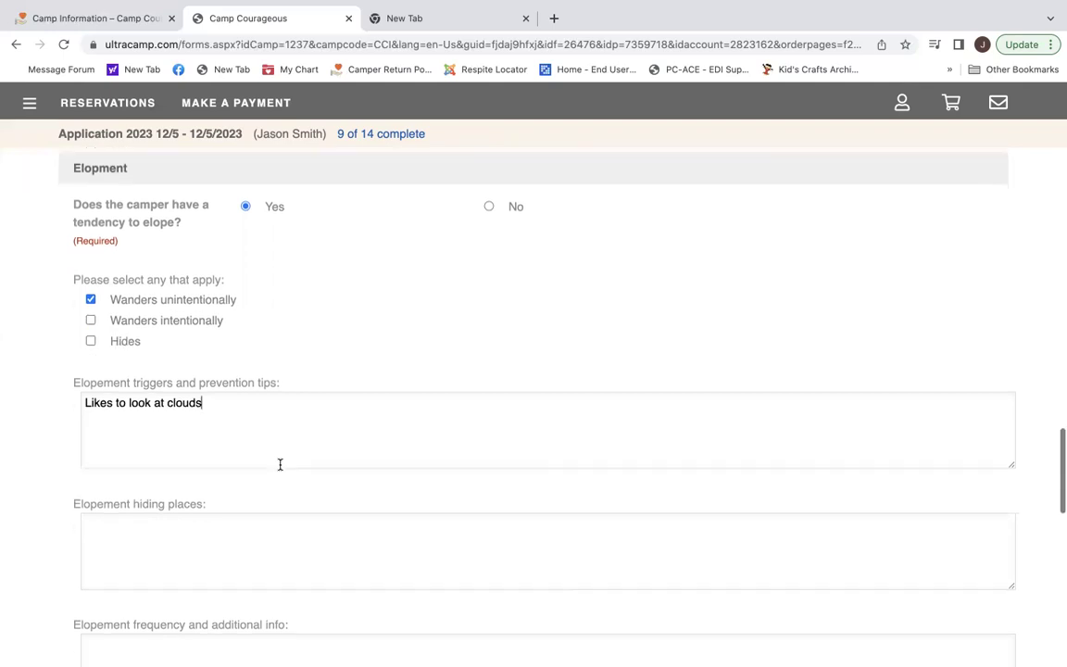
pyautogui.scroll(-2, 280, 464)
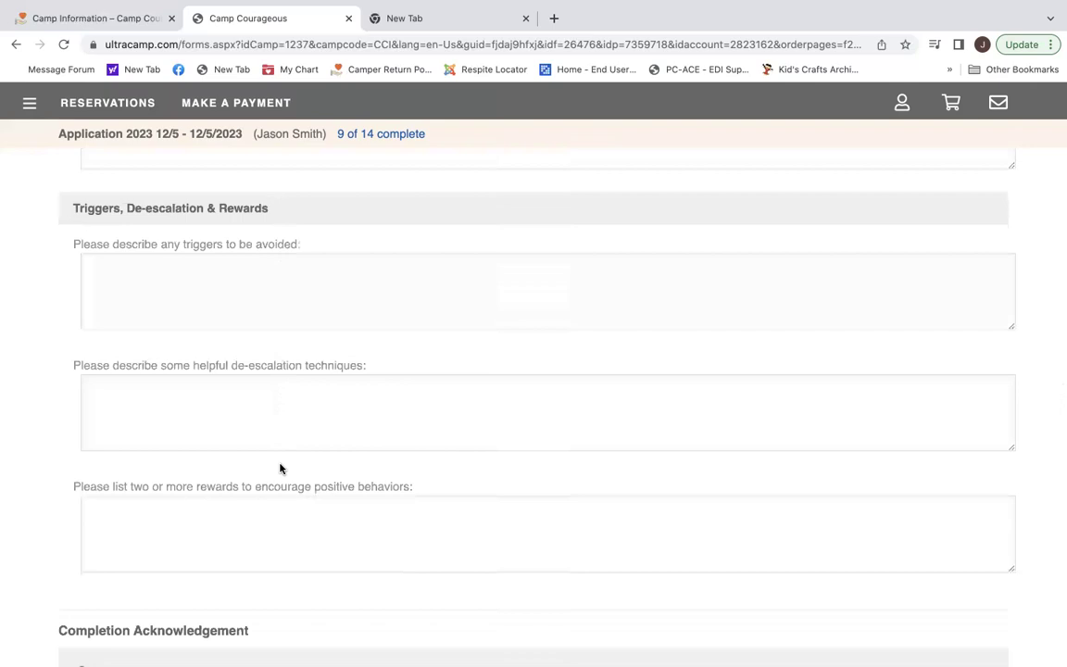
# Submit the completed Behavioral Concerns page to reach Legal - HIPAA.
pyautogui.scroll(-2, 280, 467)
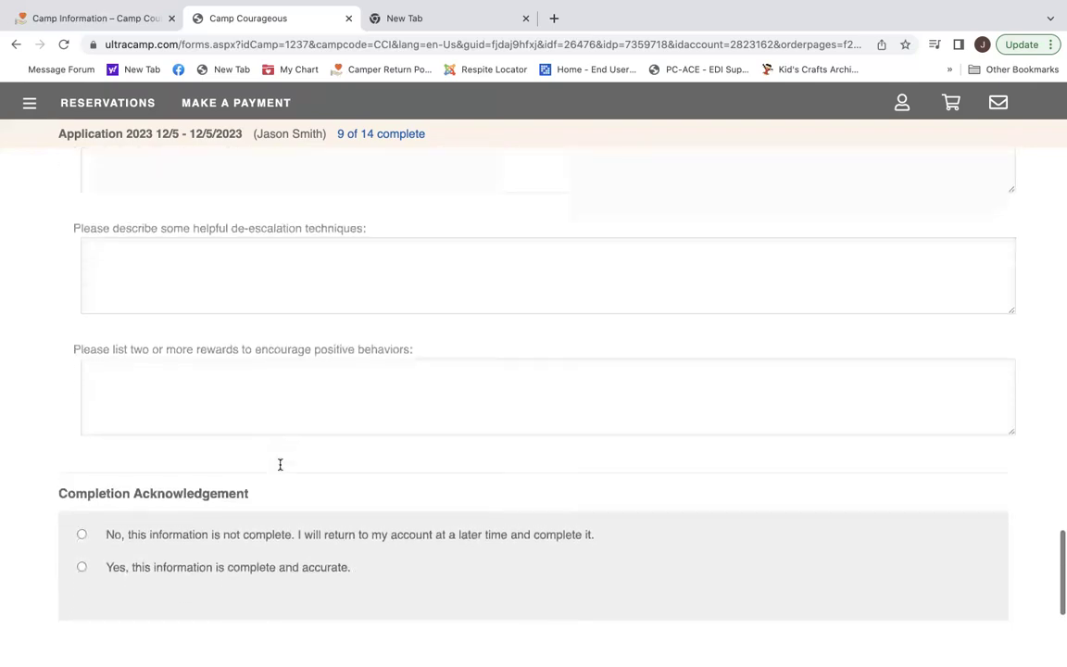
pyautogui.scroll(-1, 279, 468)
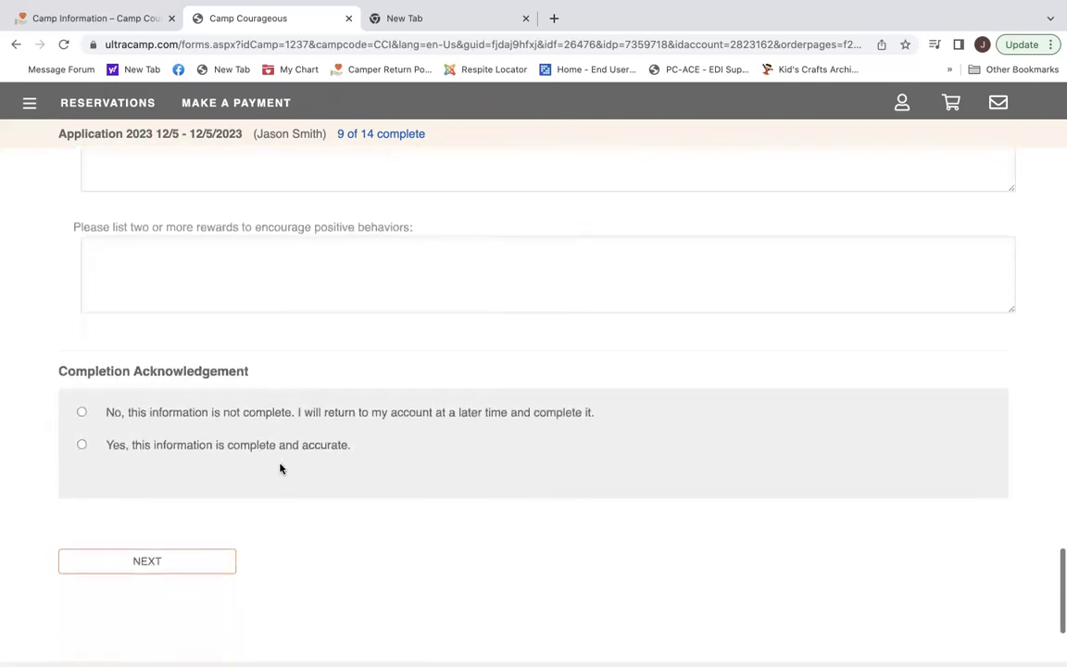
pyautogui.scroll(-1, 280, 468)
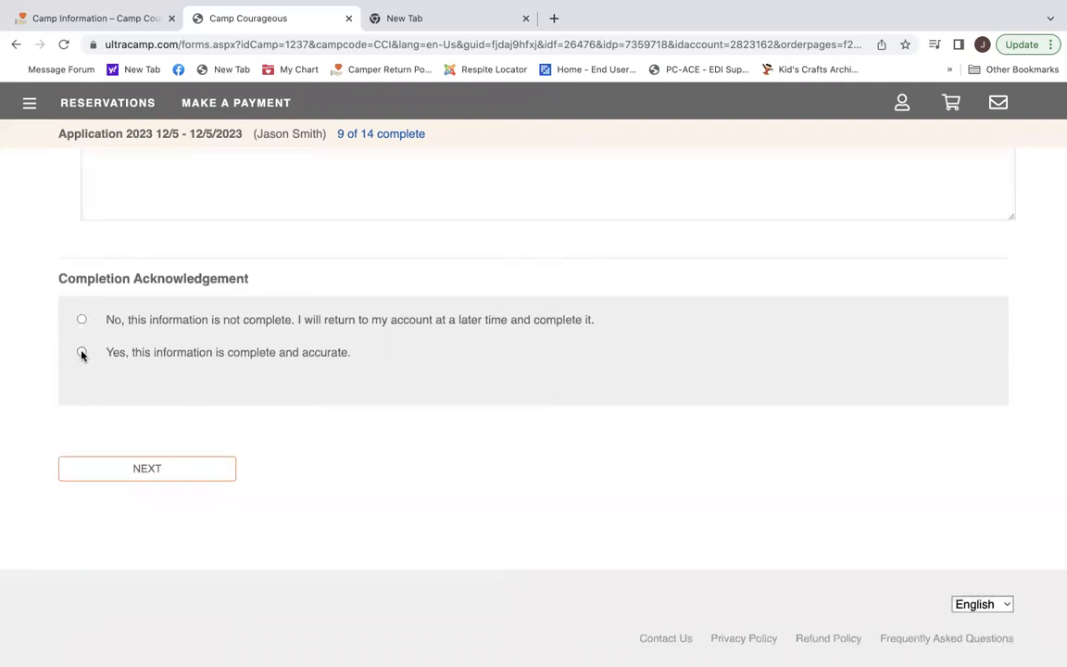
pyautogui.click(158, 469)
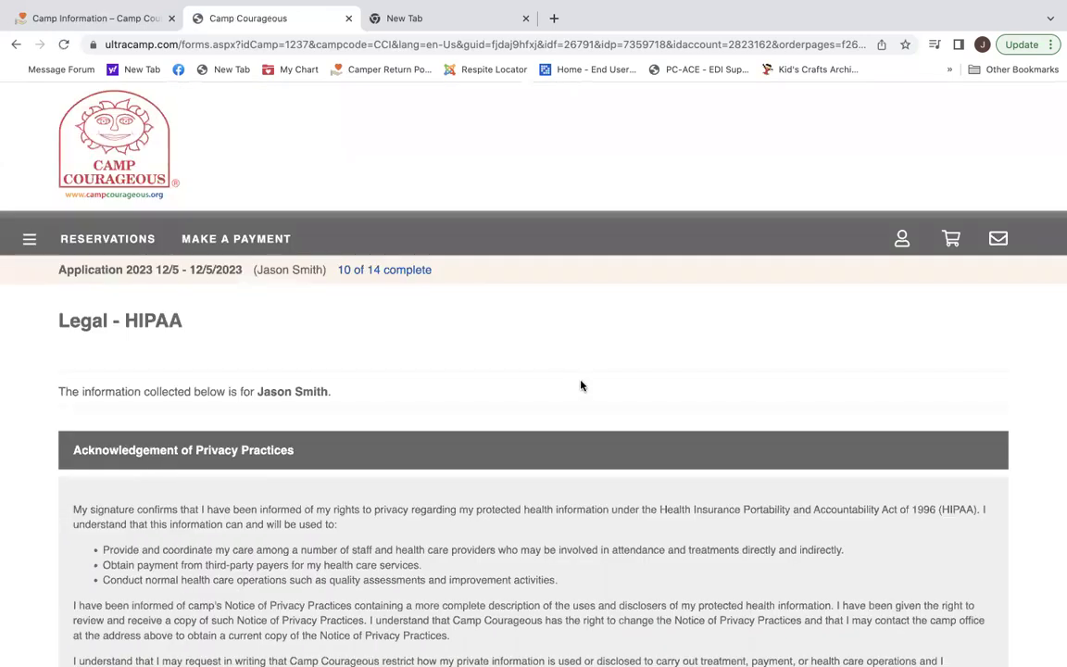
# Begin e-signing the HIPAA acknowledgement, accepting the prefilled signature name.
pyautogui.scroll(-1, 581, 384)
pyautogui.scroll(-2, 580, 385)
pyautogui.scroll(1, 581, 385)
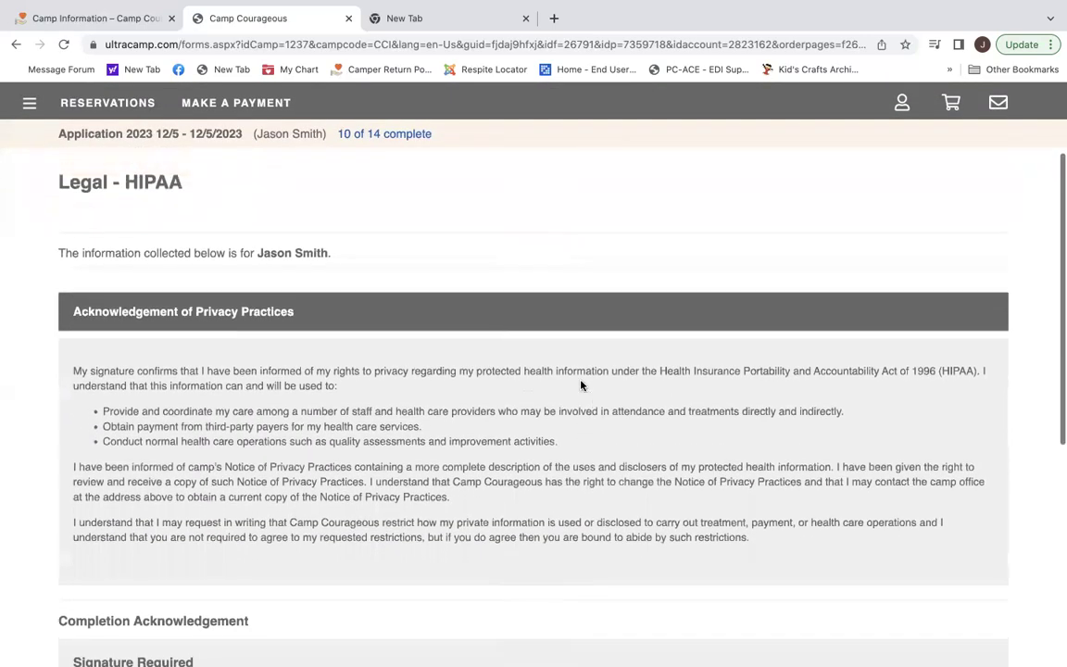
pyautogui.scroll(-3, 580, 384)
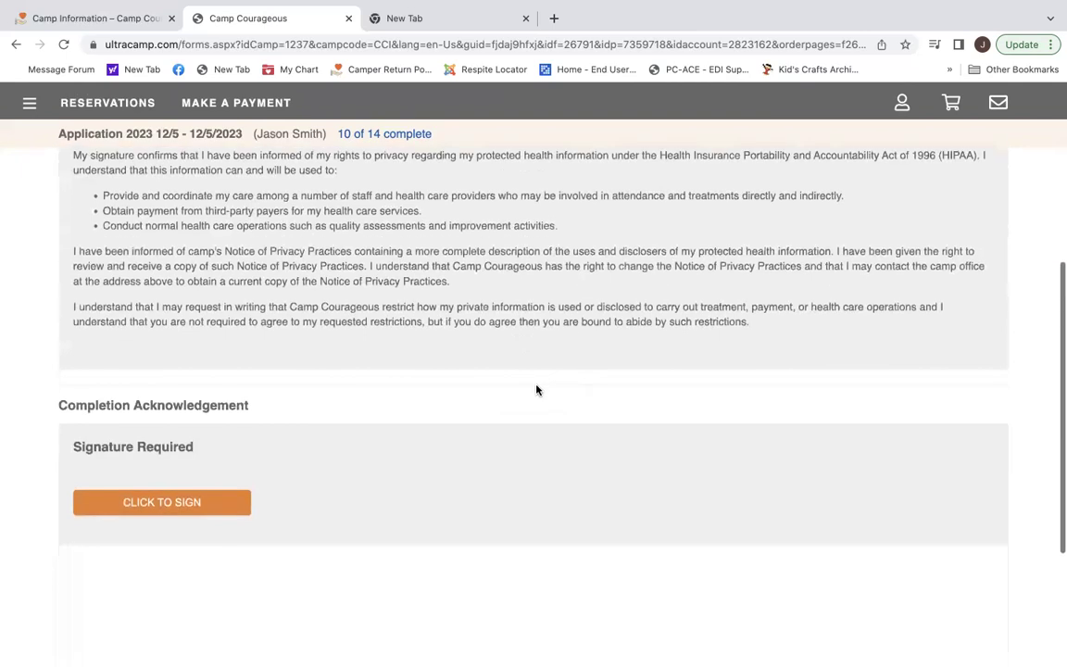
pyautogui.click(185, 502)
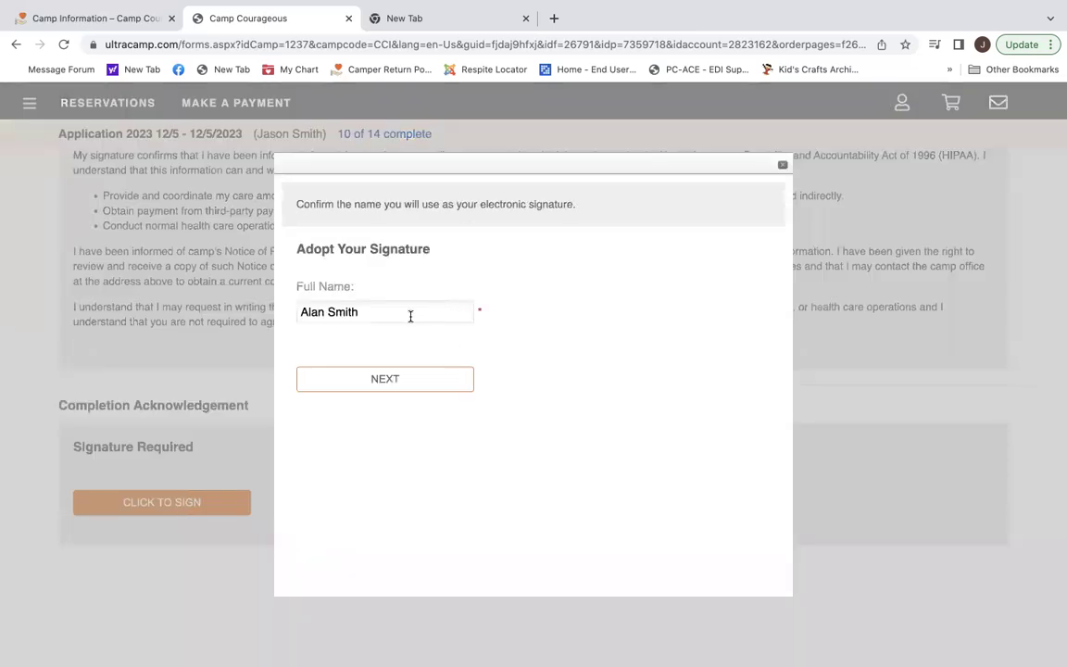
pyautogui.click(381, 379)
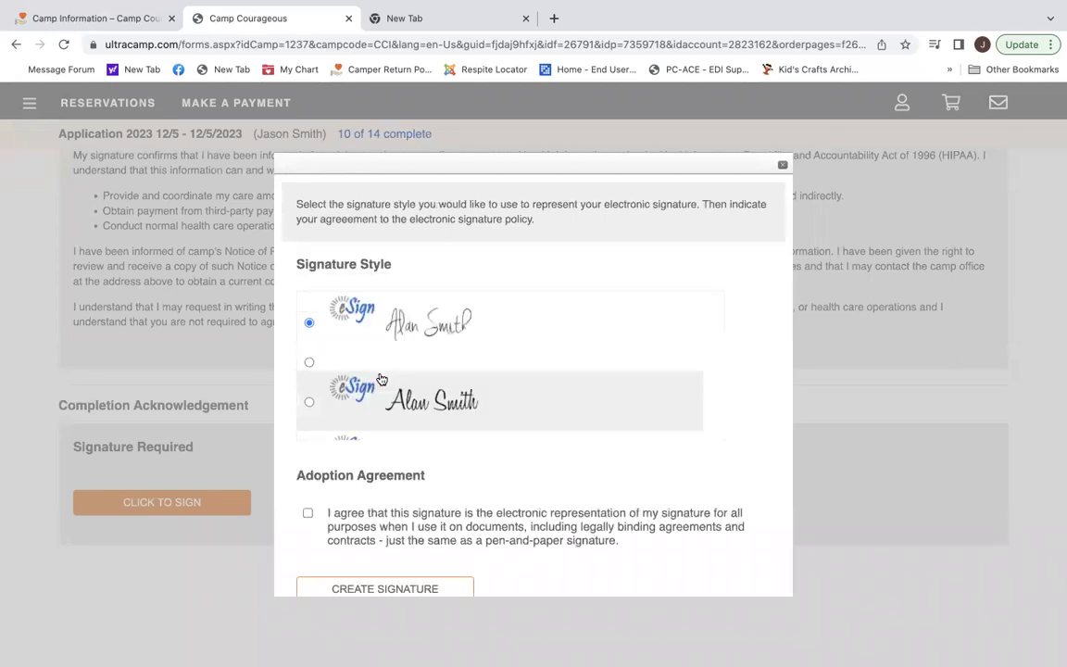
# Agree to the e-signature policy, create and apply the signature, then submit the HIPAA page.
pyautogui.scroll(-2, 410, 383)
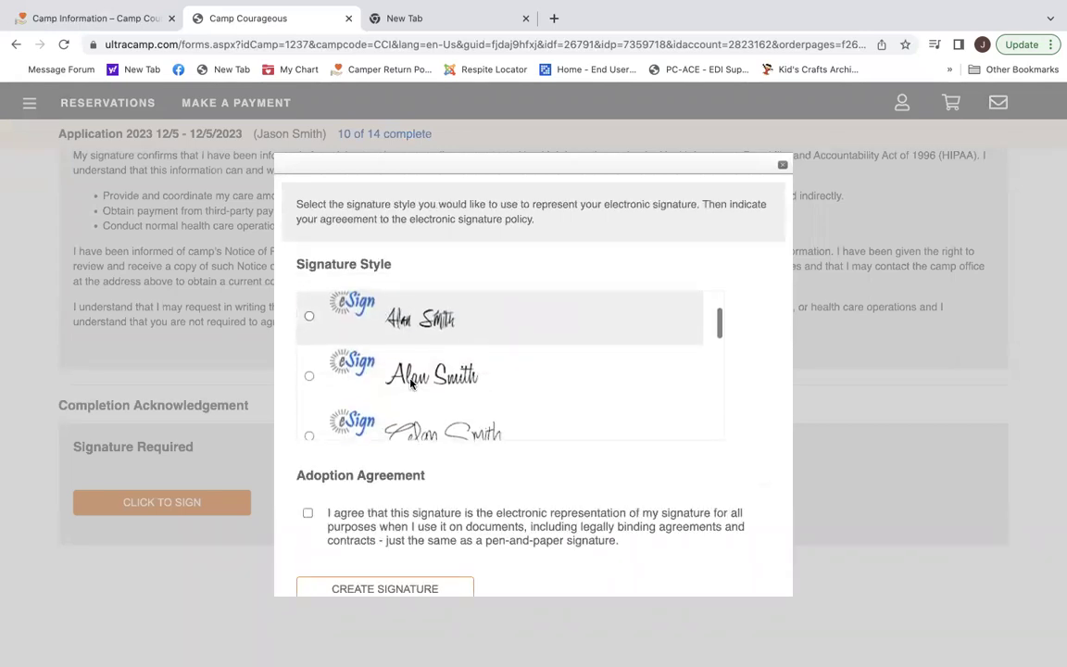
pyautogui.click(309, 514)
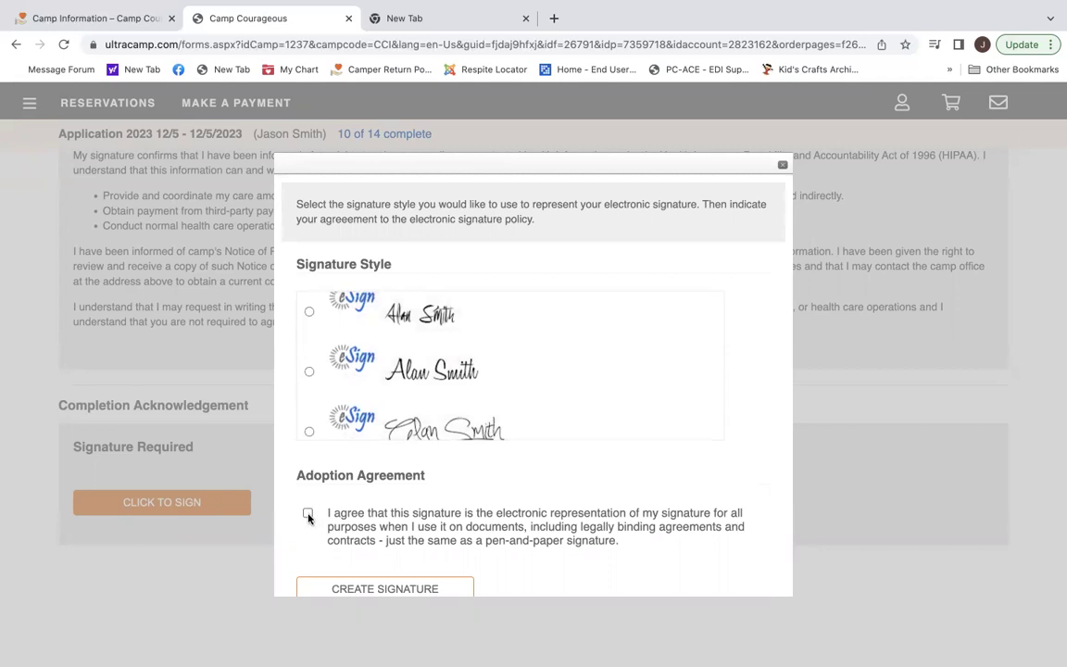
pyautogui.scroll(-1, 400, 510)
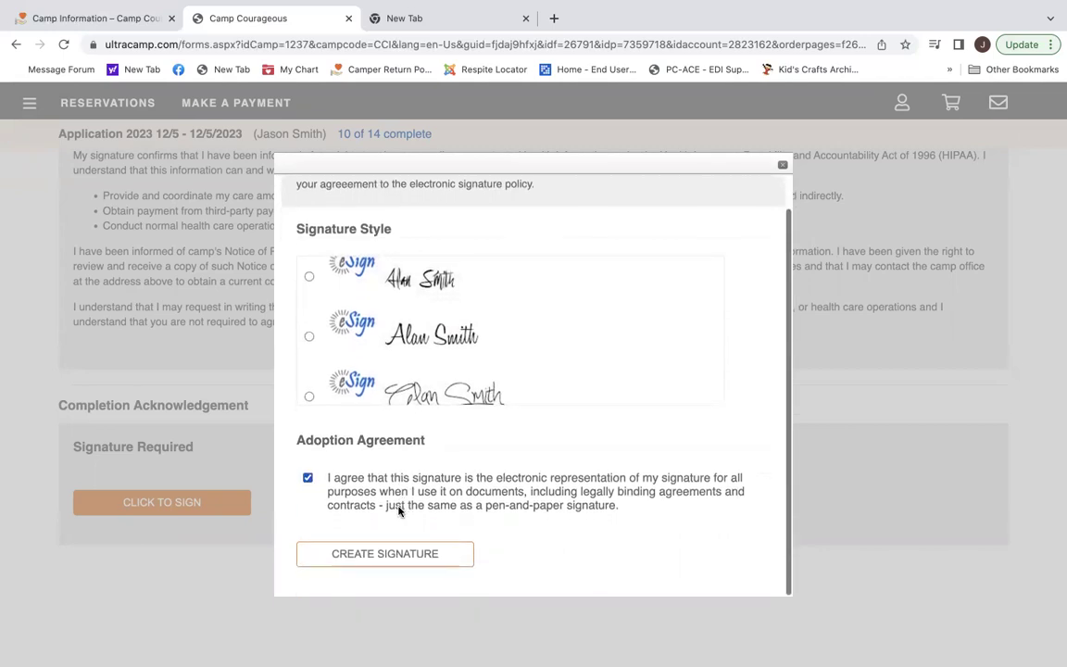
pyautogui.click(379, 554)
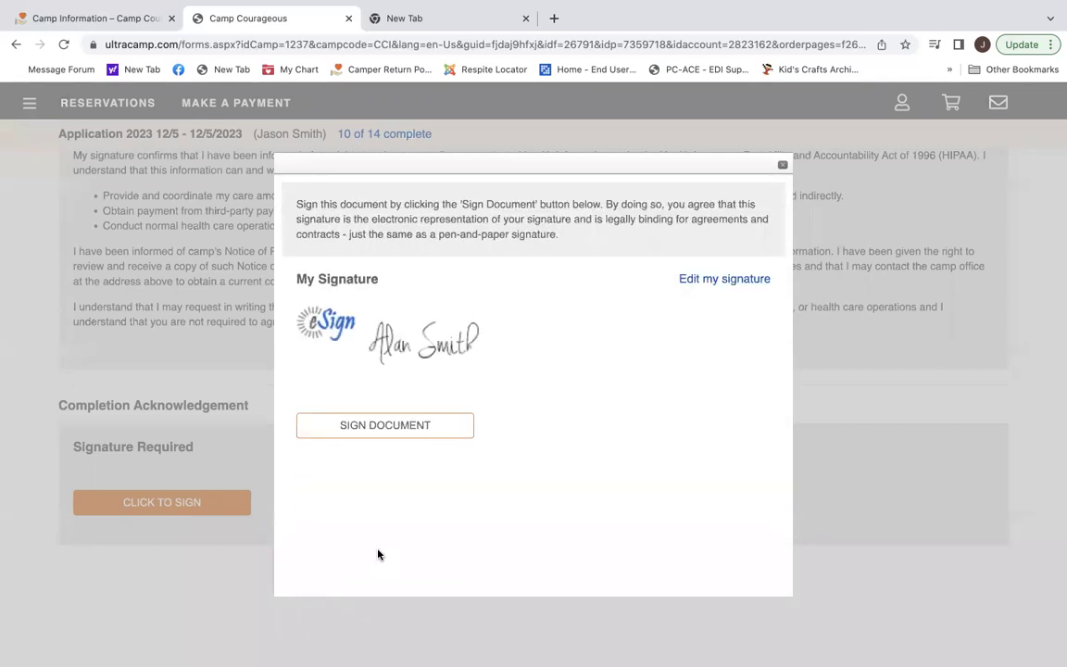
pyautogui.click(395, 432)
pyautogui.scroll(-3, 393, 431)
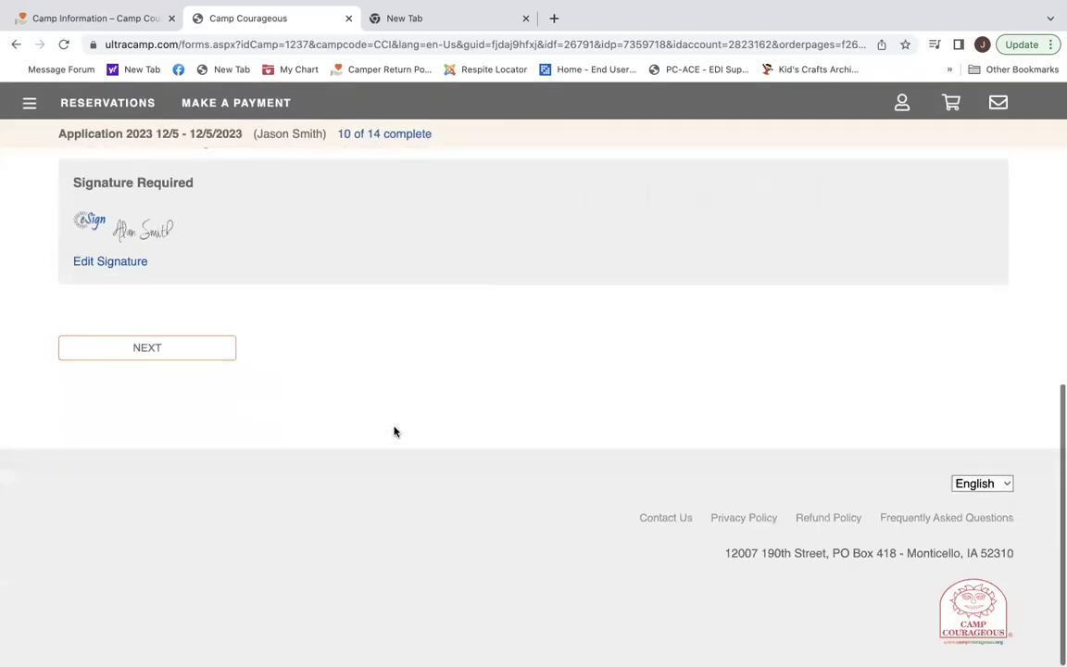
pyautogui.click(164, 356)
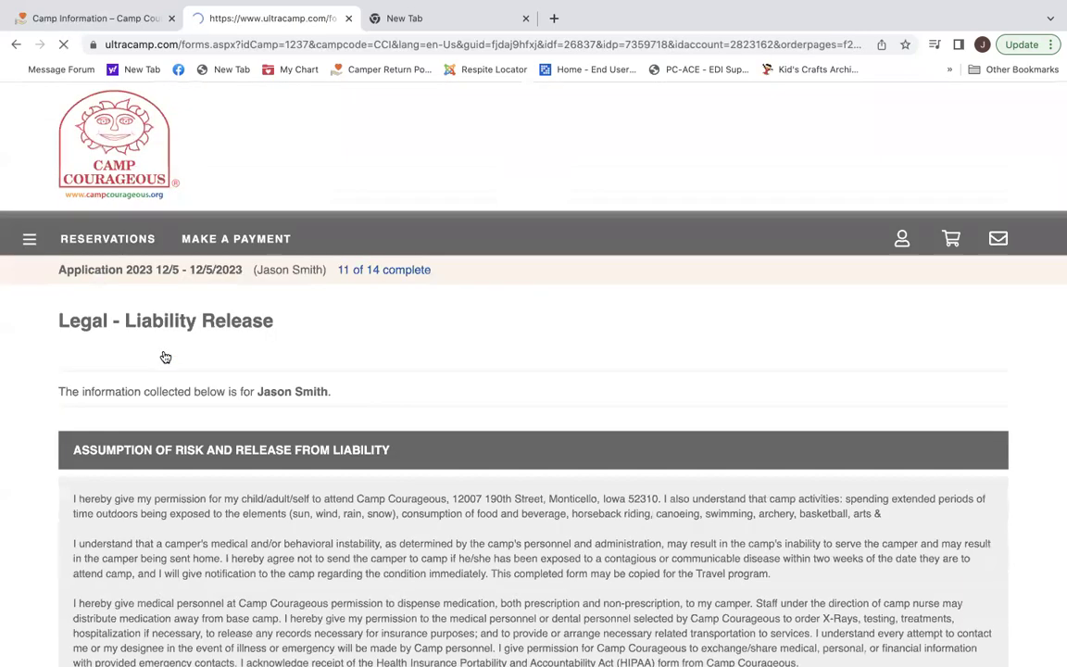
# Apply the saved signature to the liability release and continue to Legal - Photo Release.
pyautogui.scroll(-2, 543, 450)
pyautogui.scroll(-3, 542, 450)
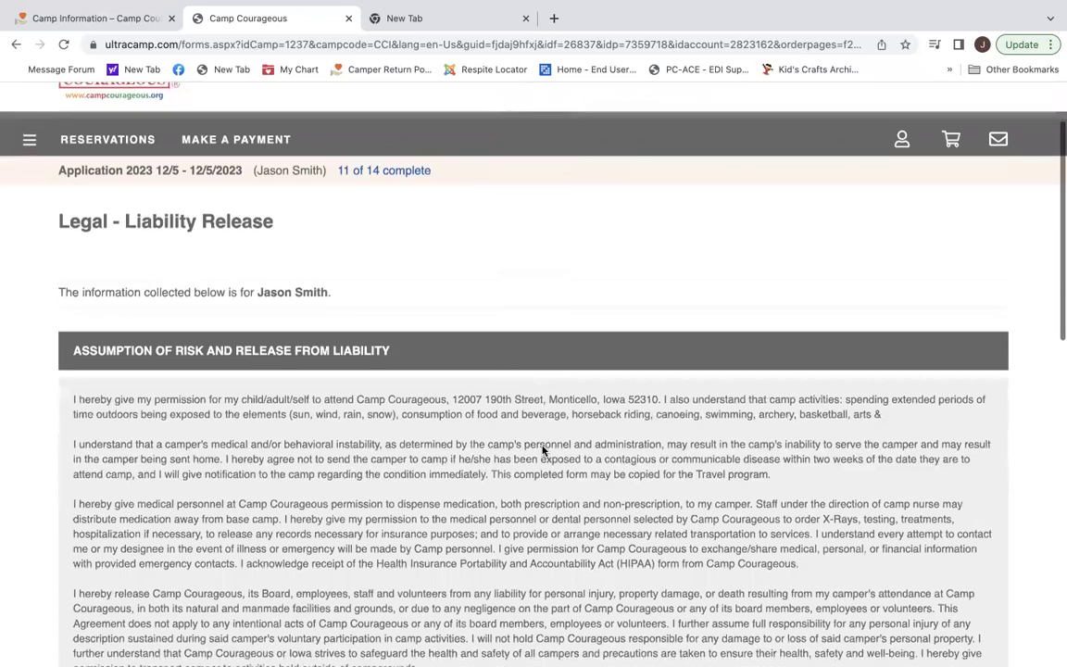
pyautogui.scroll(-3, 542, 446)
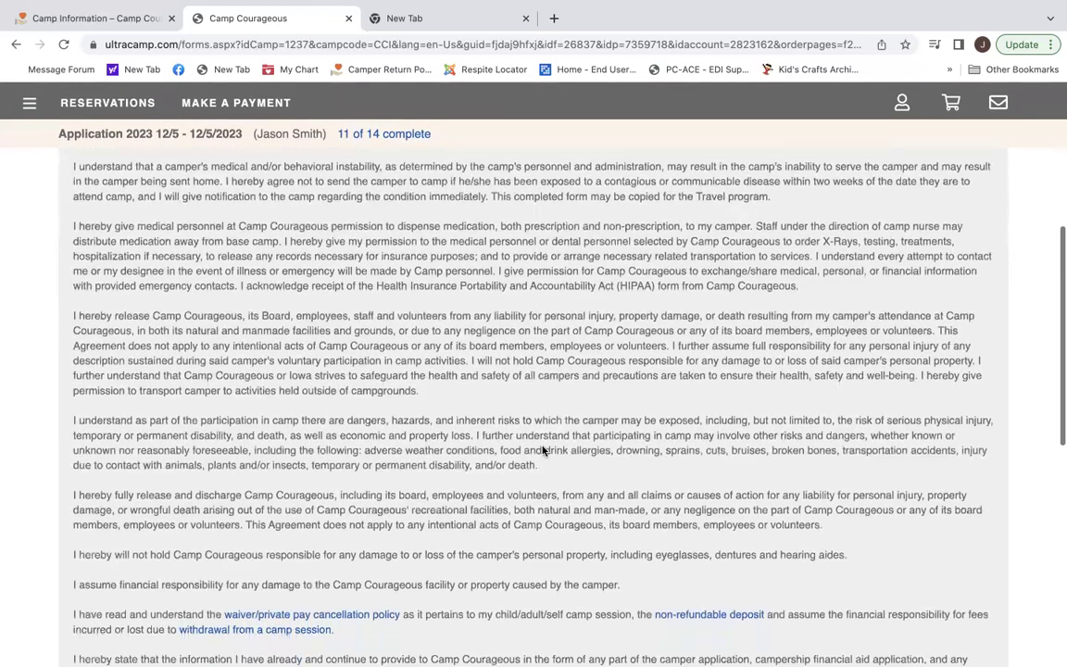
pyautogui.scroll(-1, 543, 450)
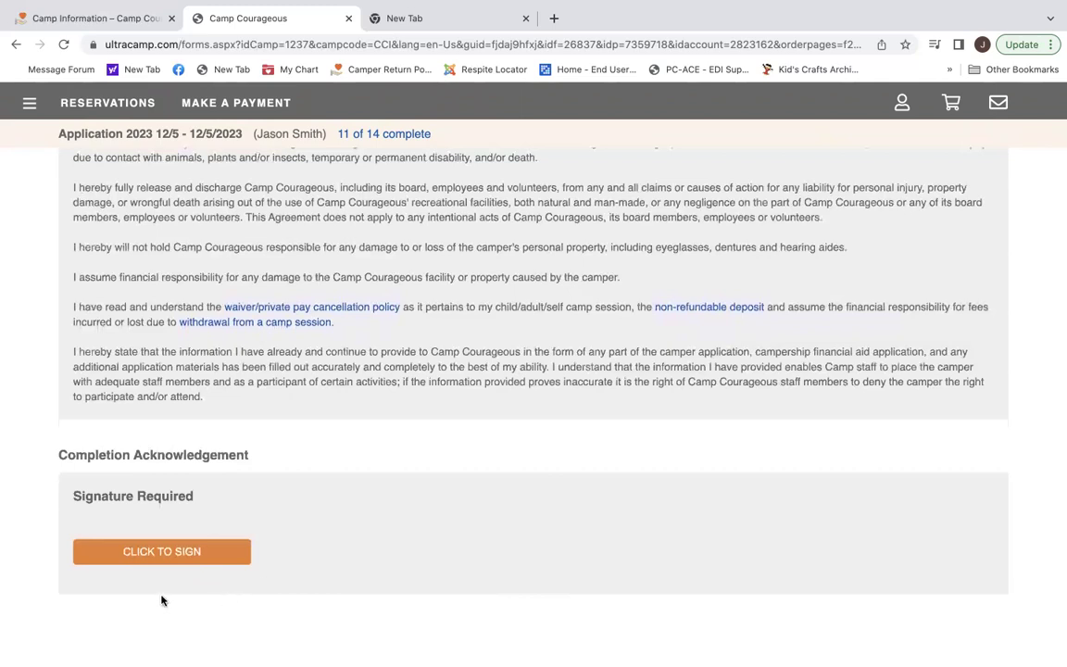
pyautogui.click(163, 553)
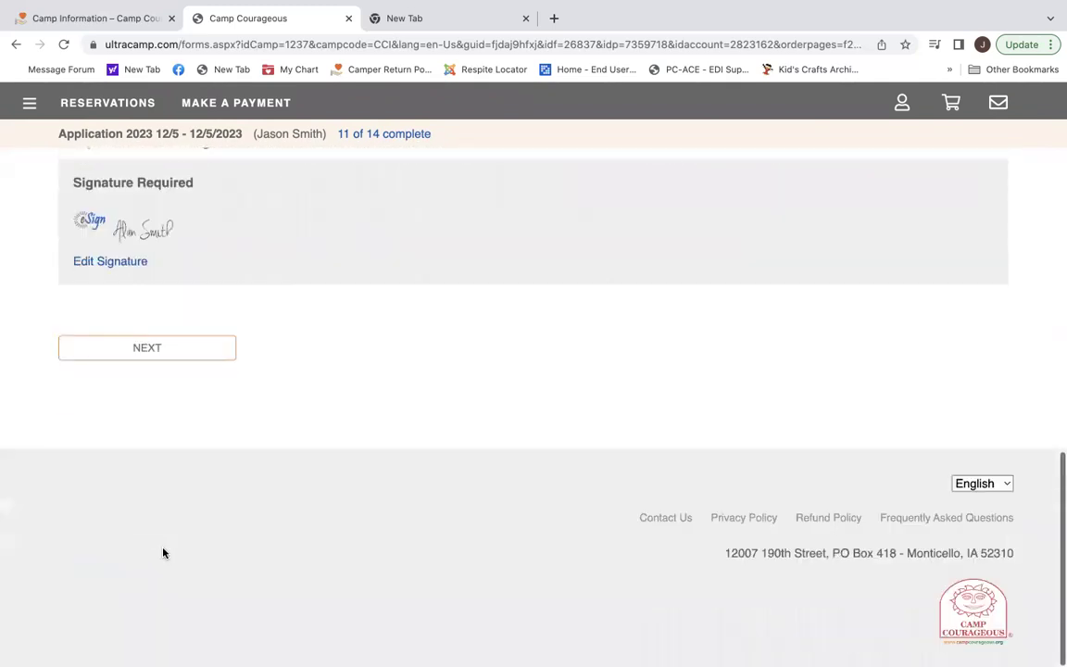
pyautogui.click(161, 350)
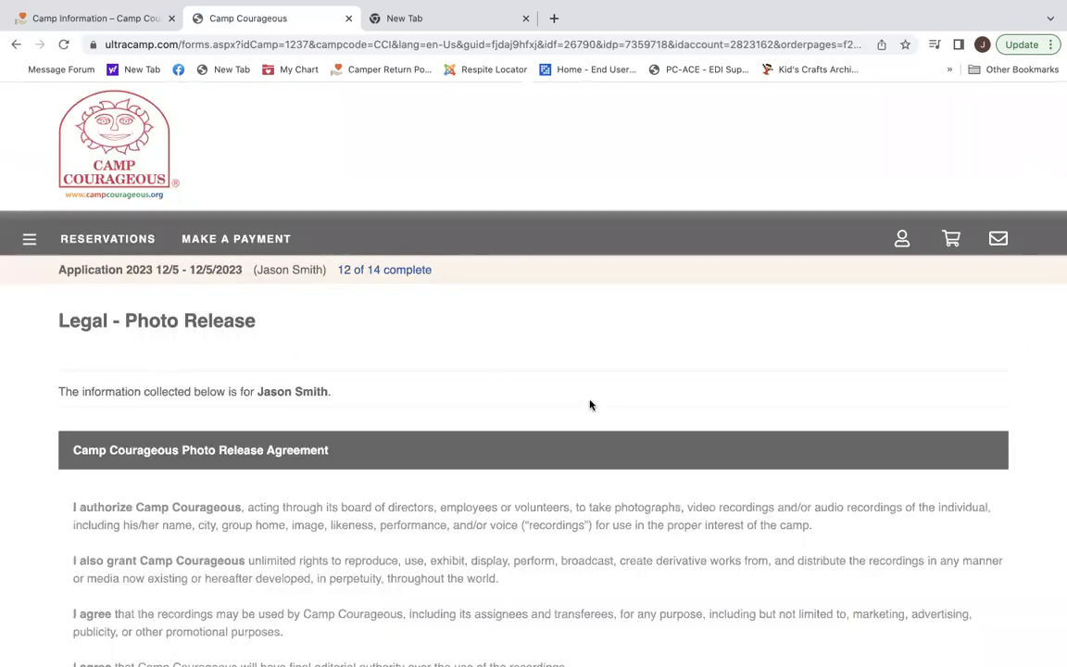
# Choose I Consent on the Photo Release, e-sign it, and continue to the Waiver page.
pyautogui.scroll(-5, 590, 404)
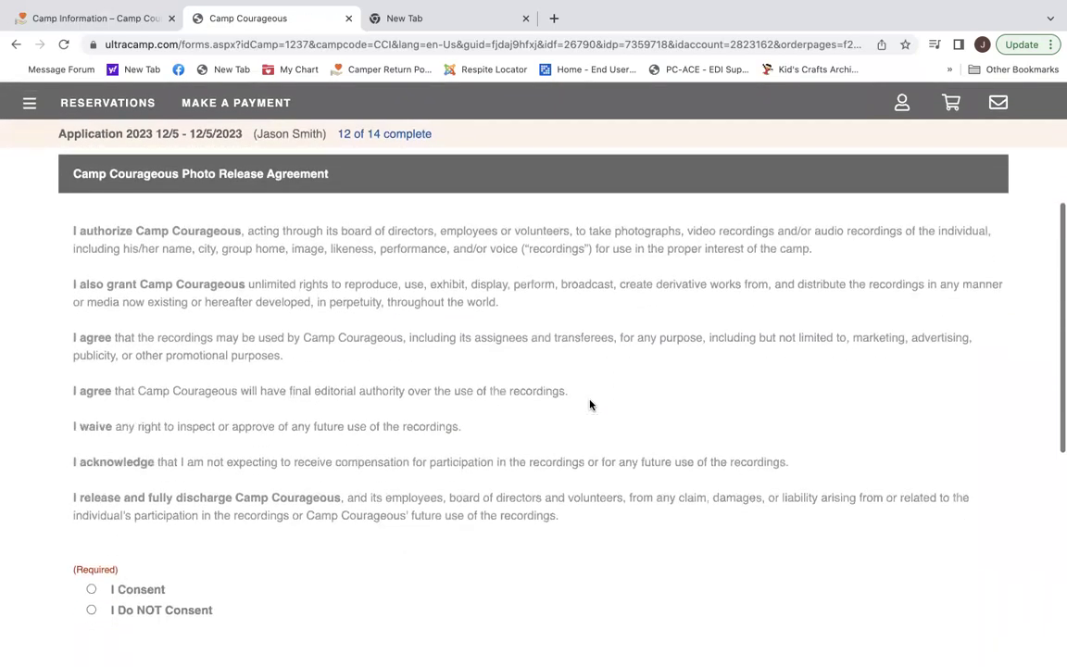
pyautogui.scroll(-1, 590, 399)
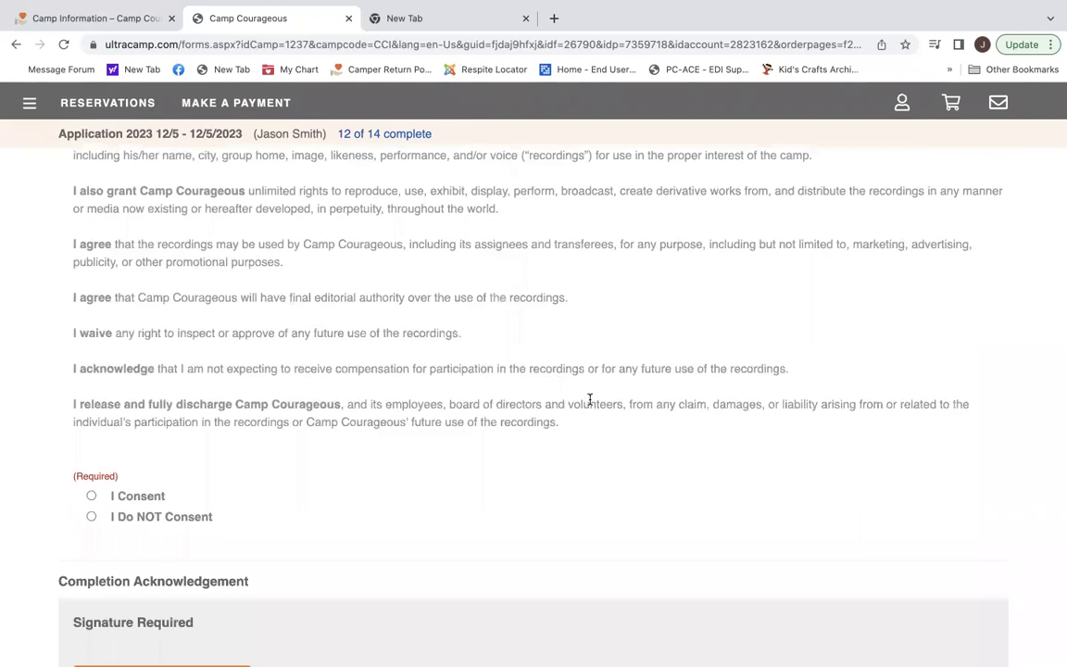
pyautogui.scroll(-2, 589, 399)
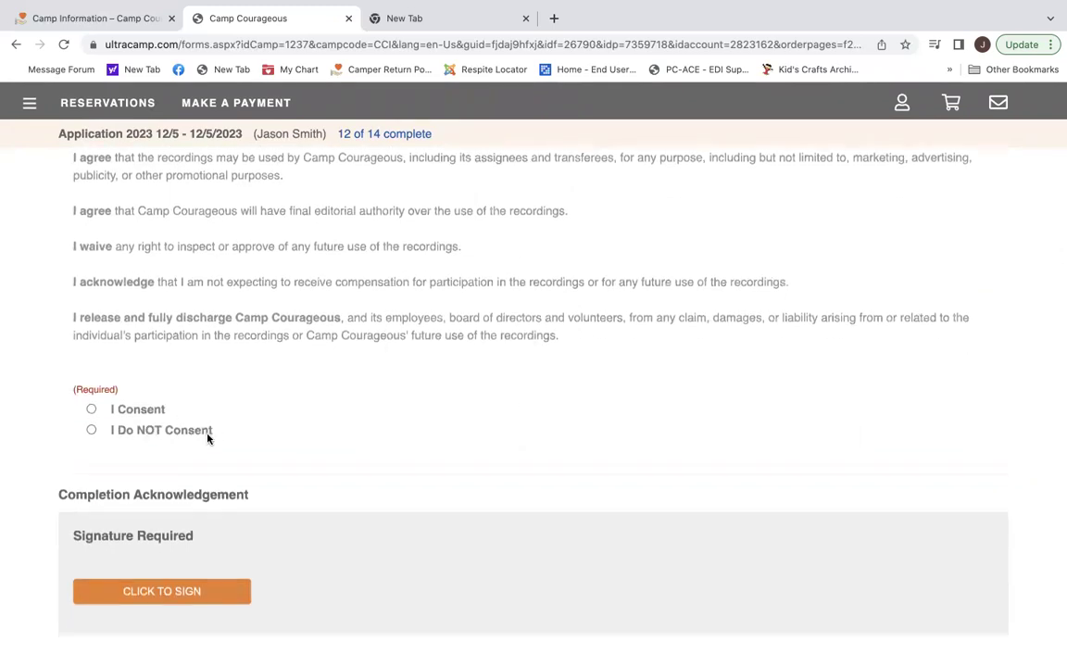
pyautogui.click(90, 409)
pyautogui.scroll(-1, 244, 561)
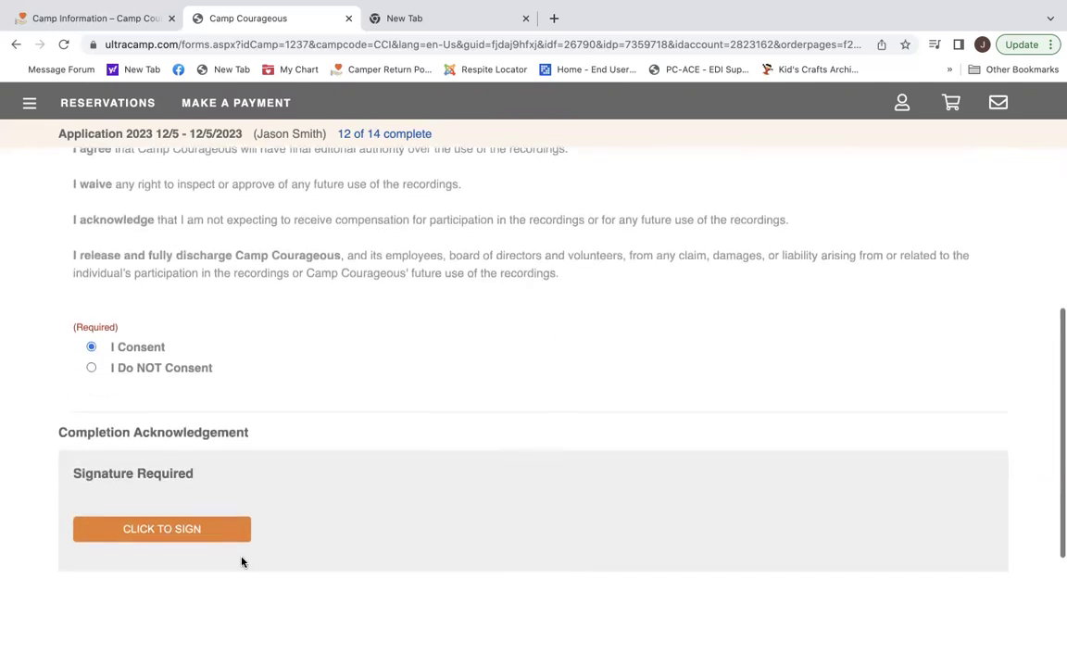
pyautogui.click(164, 534)
pyautogui.scroll(-3, 162, 531)
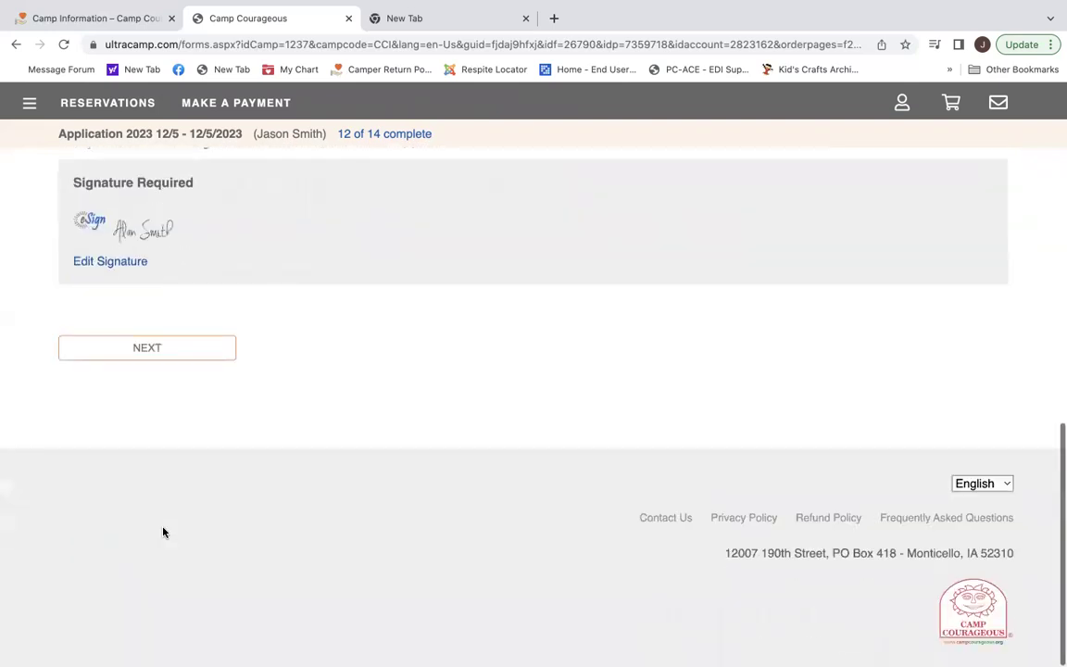
pyautogui.click(171, 353)
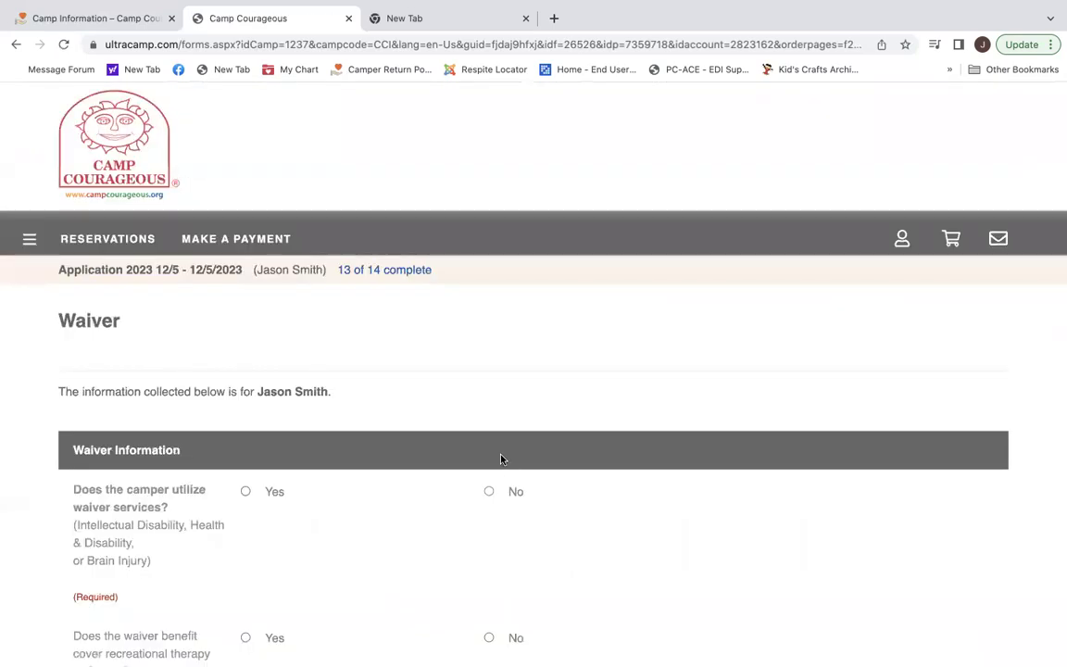
# Answer Yes to using waiver services and to recreational therapy coverage, and check Iowa as the state.
pyautogui.scroll(-2, 660, 414)
pyautogui.scroll(-1, 660, 414)
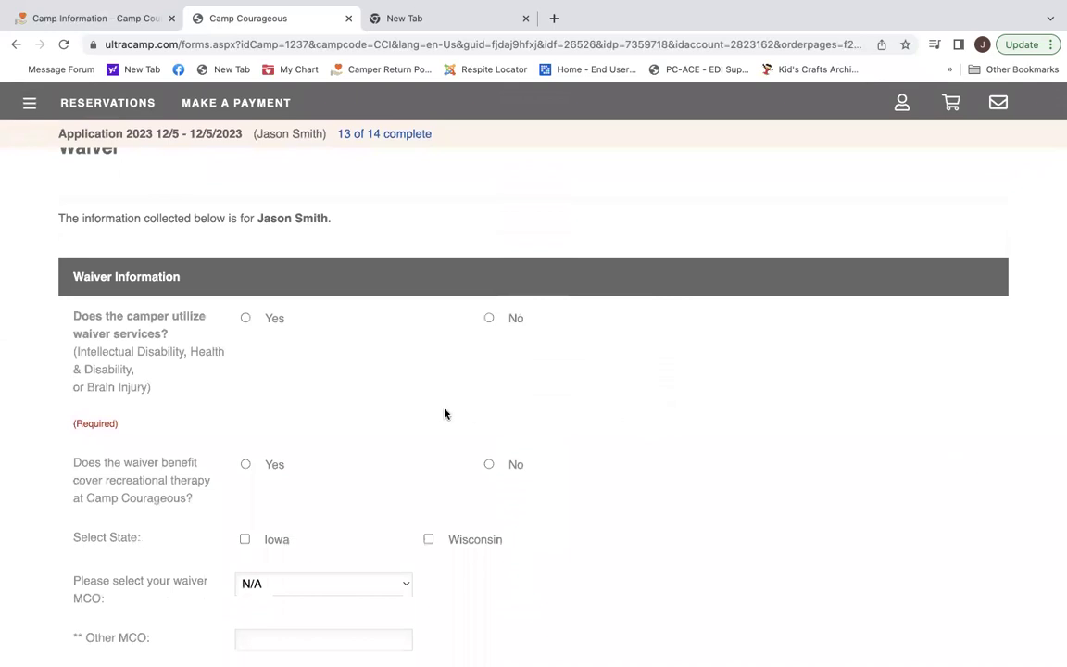
pyautogui.click(245, 318)
pyautogui.scroll(-1, 395, 445)
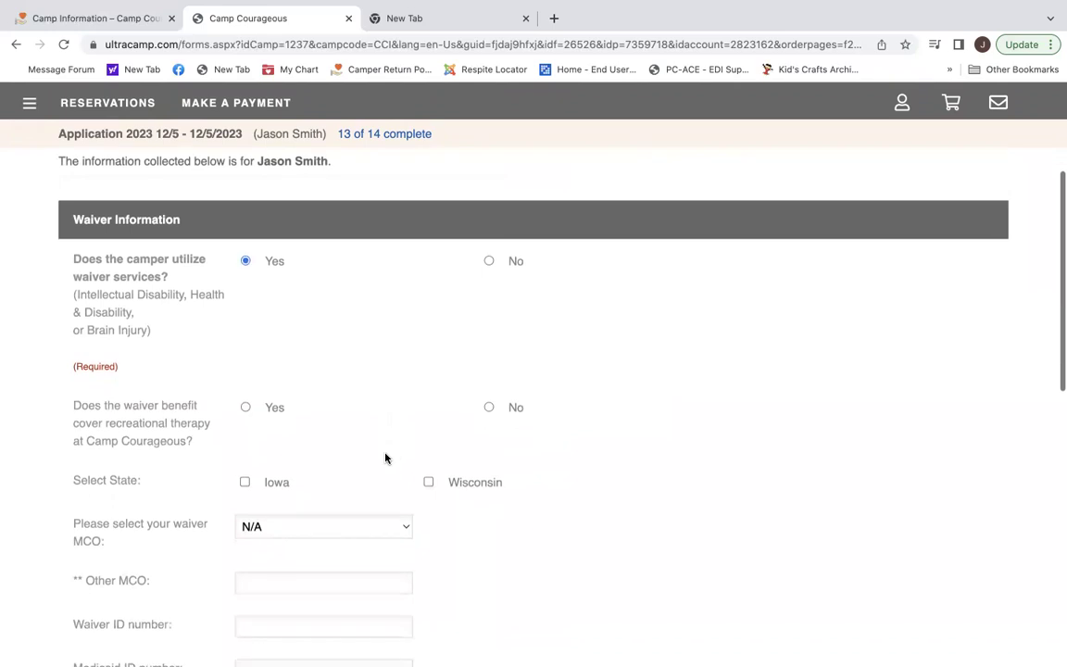
pyautogui.click(245, 407)
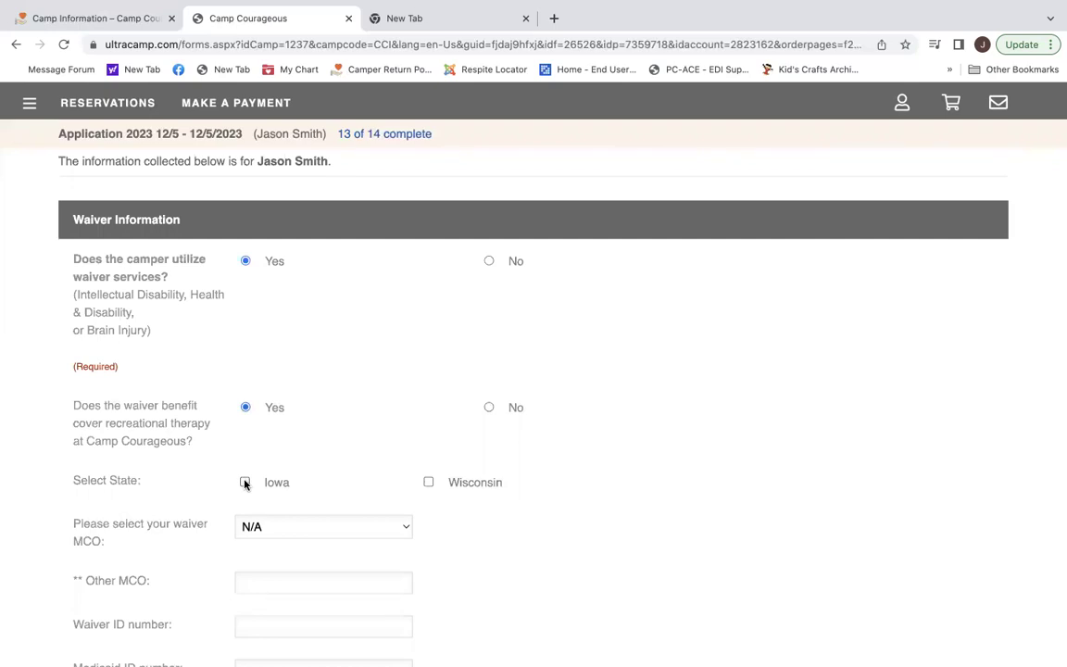
pyautogui.click(245, 482)
pyautogui.scroll(-3, 244, 483)
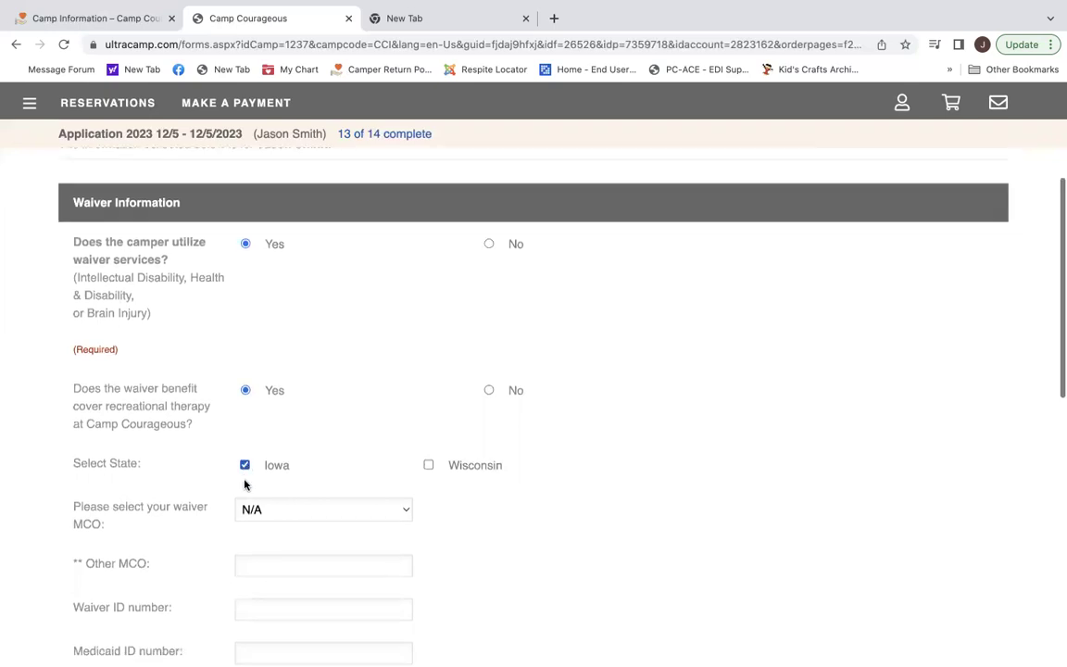
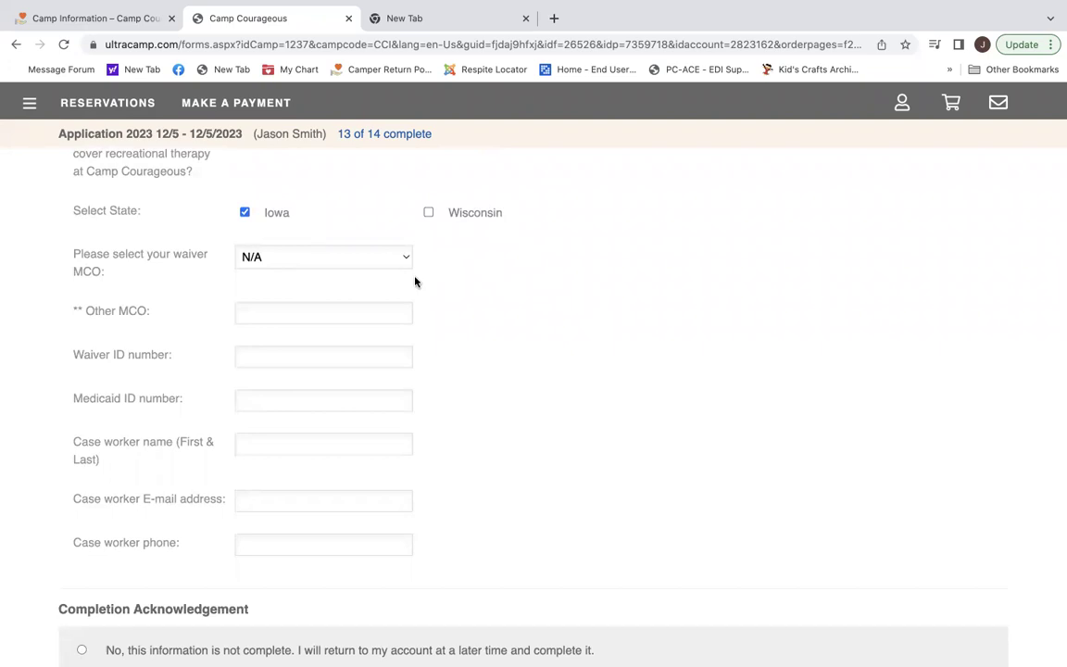
# Choose Amerigroup as the waiver MCO and enter the waiver and Medicaid ID numbers.
pyautogui.click(404, 258)
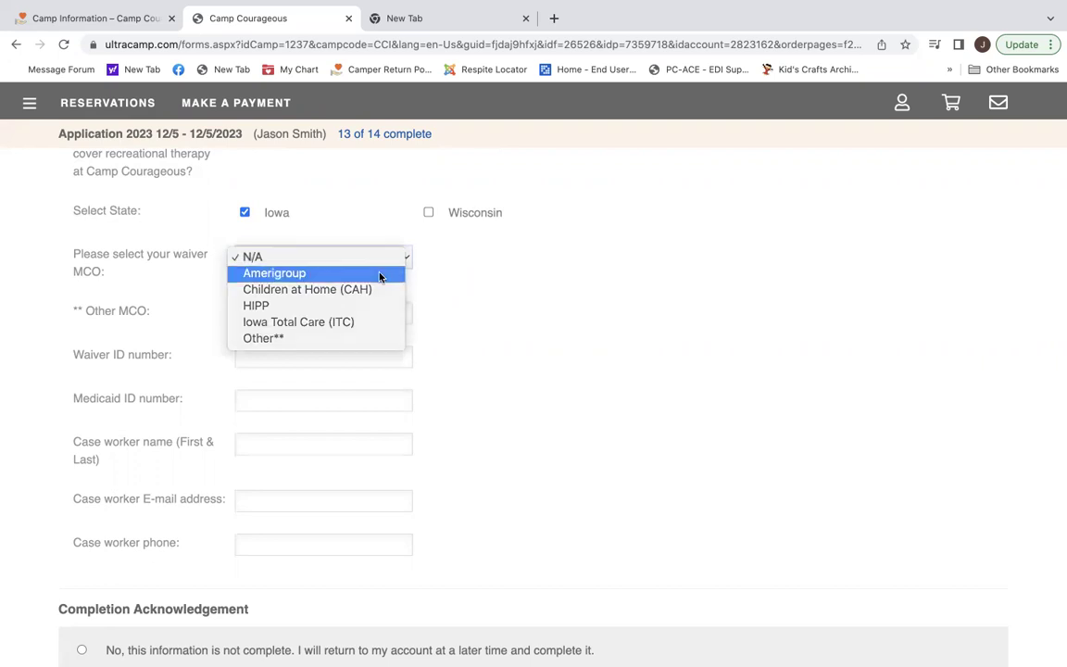
pyautogui.click(378, 274)
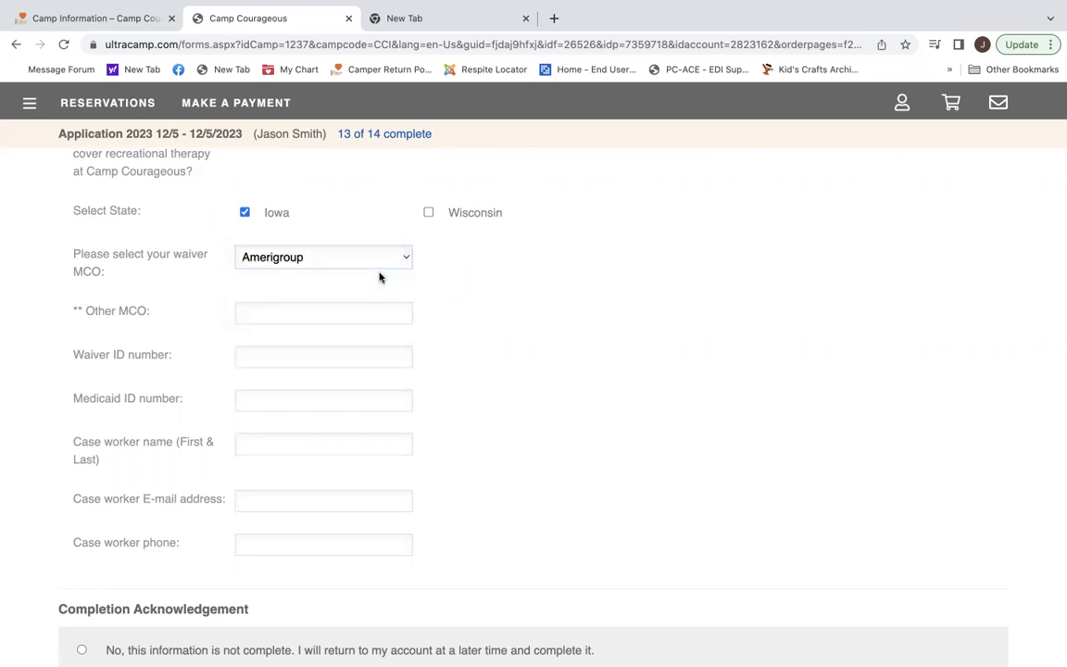
pyautogui.click(307, 355)
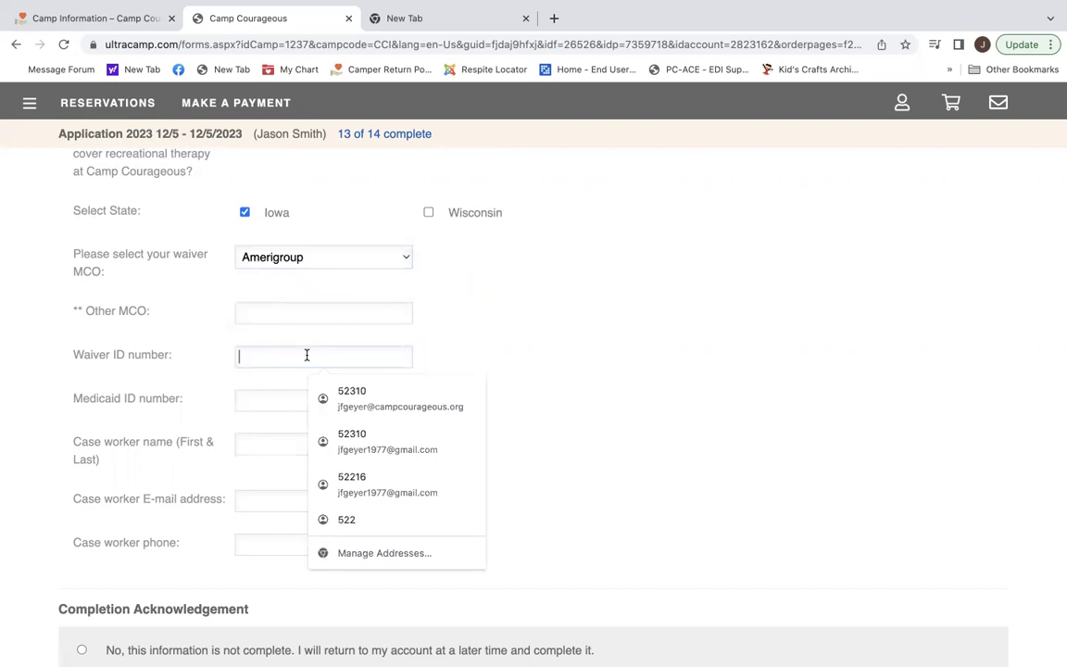
pyautogui.write('1234')
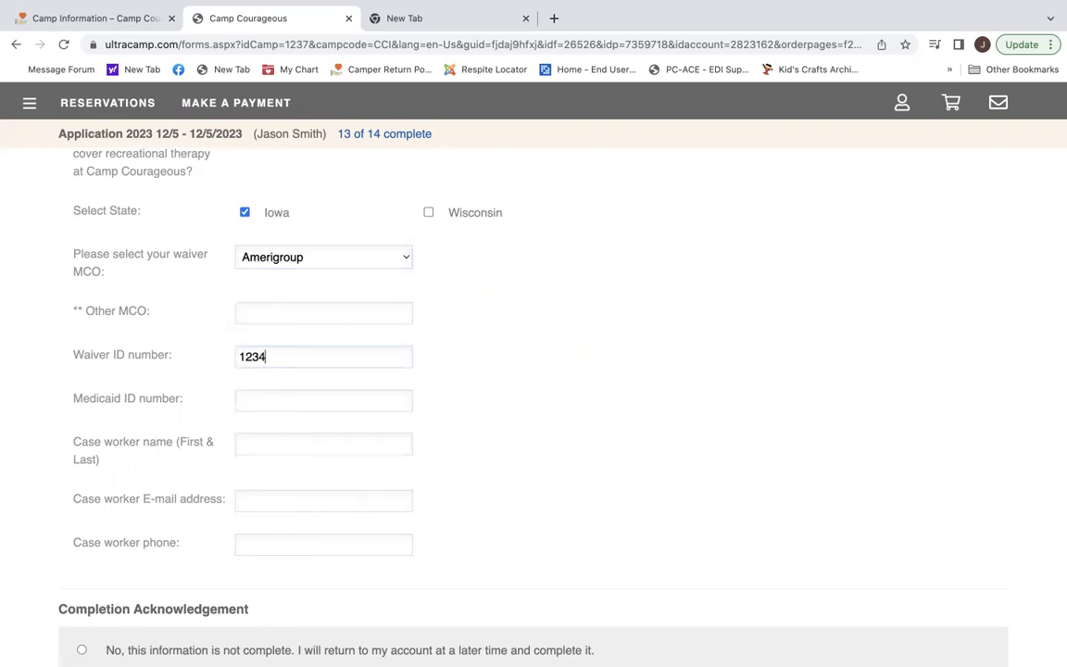
pyautogui.write('5D')
pyautogui.click(299, 397)
pyautogui.write('12345D')
# Fill in the case worker's full name, e-mail address and phone number.
pyautogui.click(355, 442)
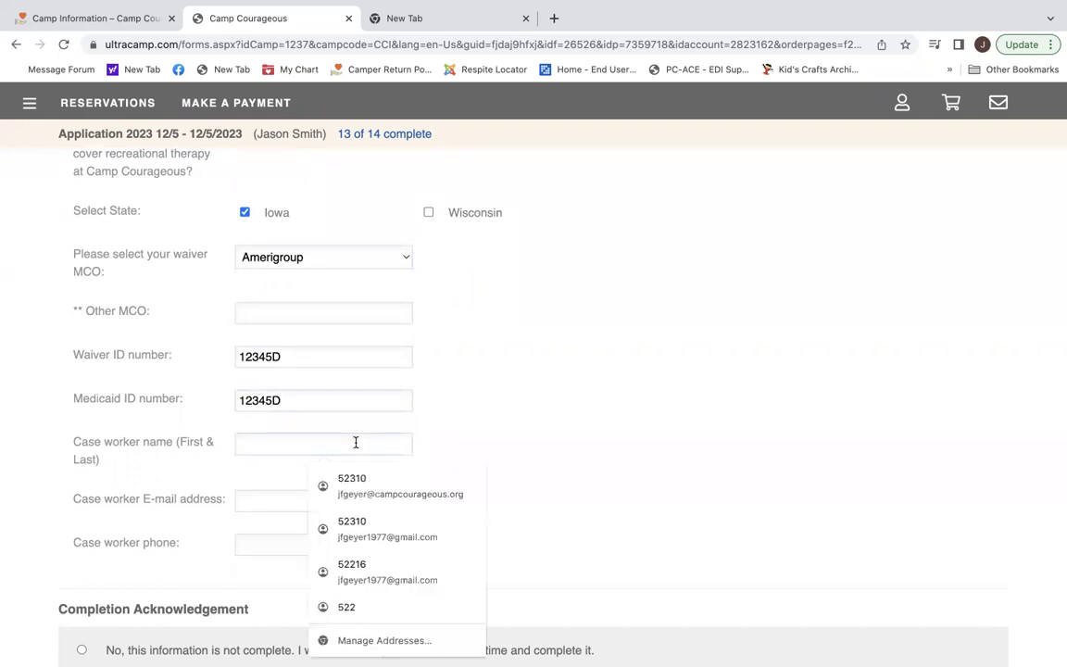
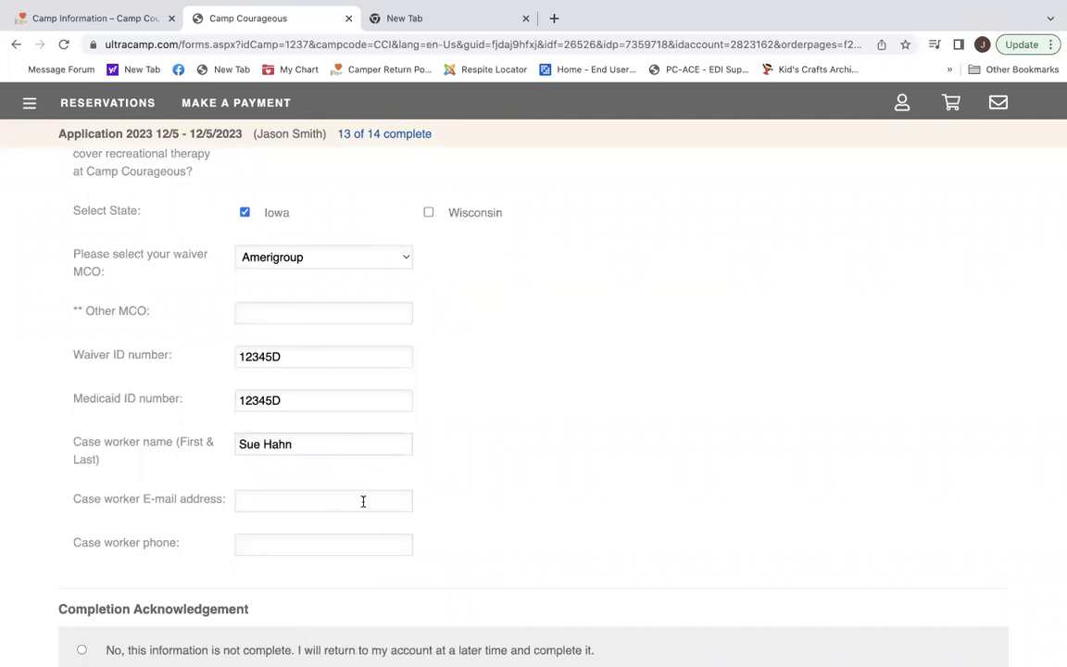
pyautogui.scroll(-1, 354, 536)
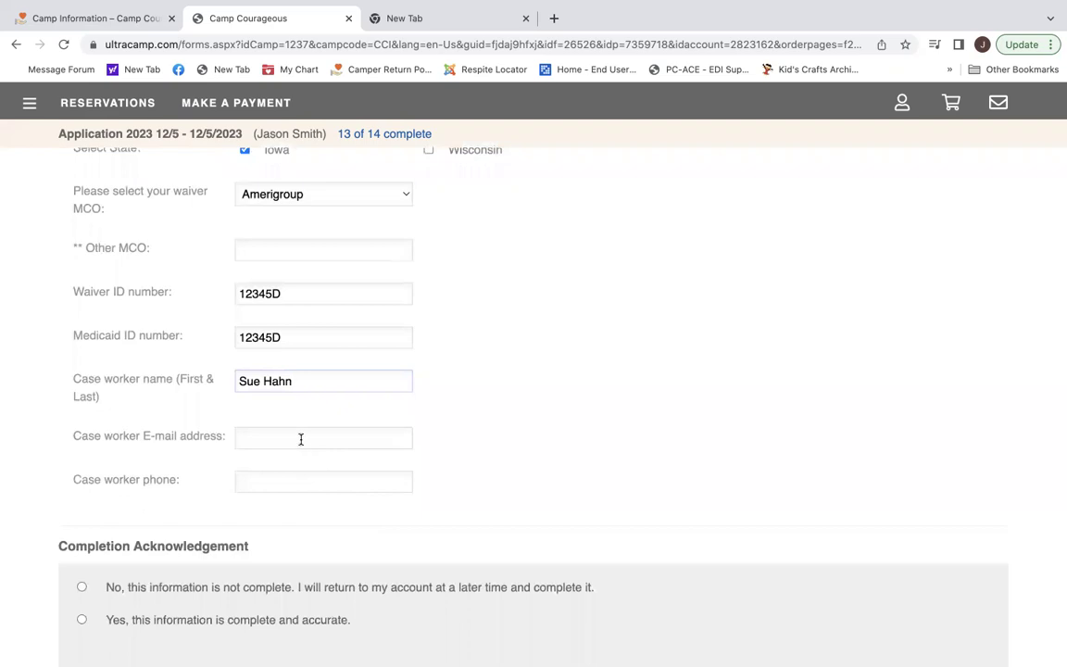
pyautogui.click(302, 436)
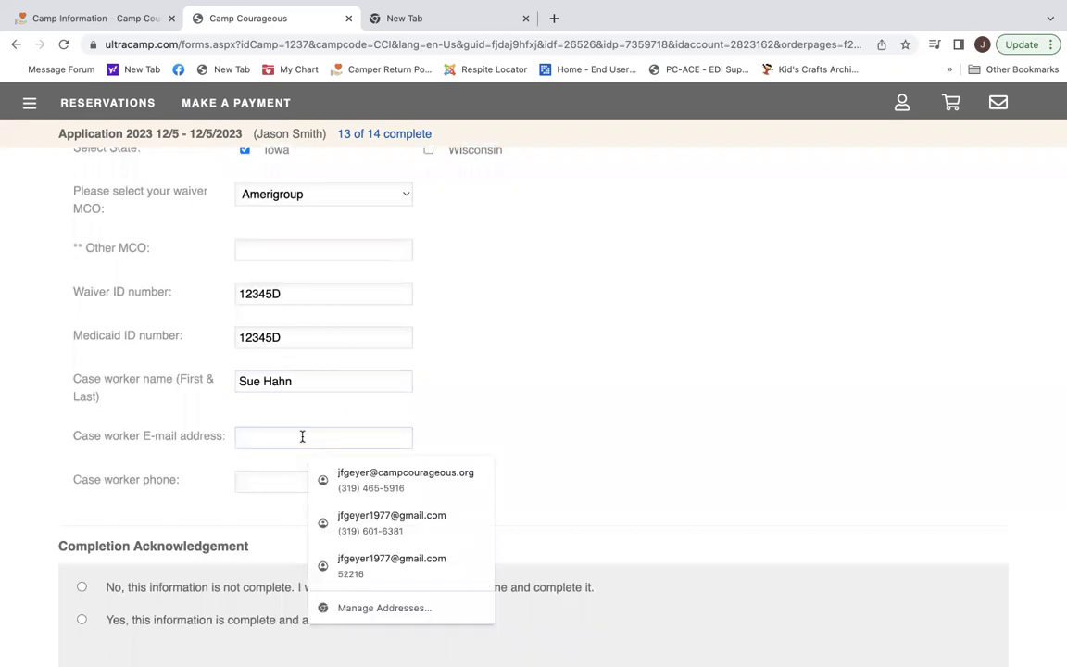
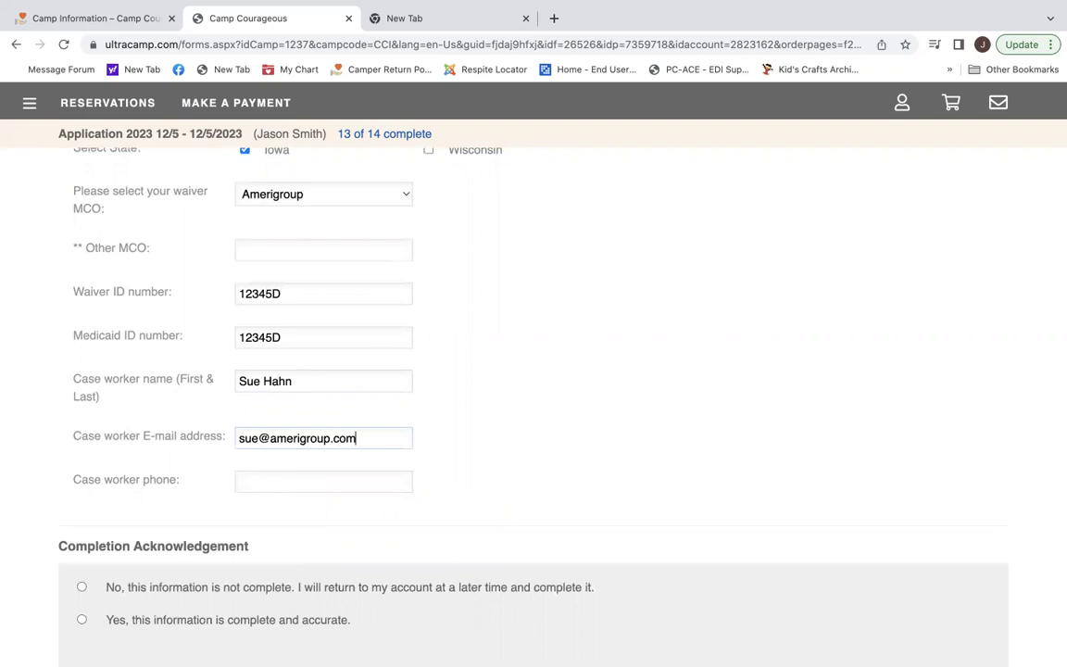
pyautogui.click(286, 486)
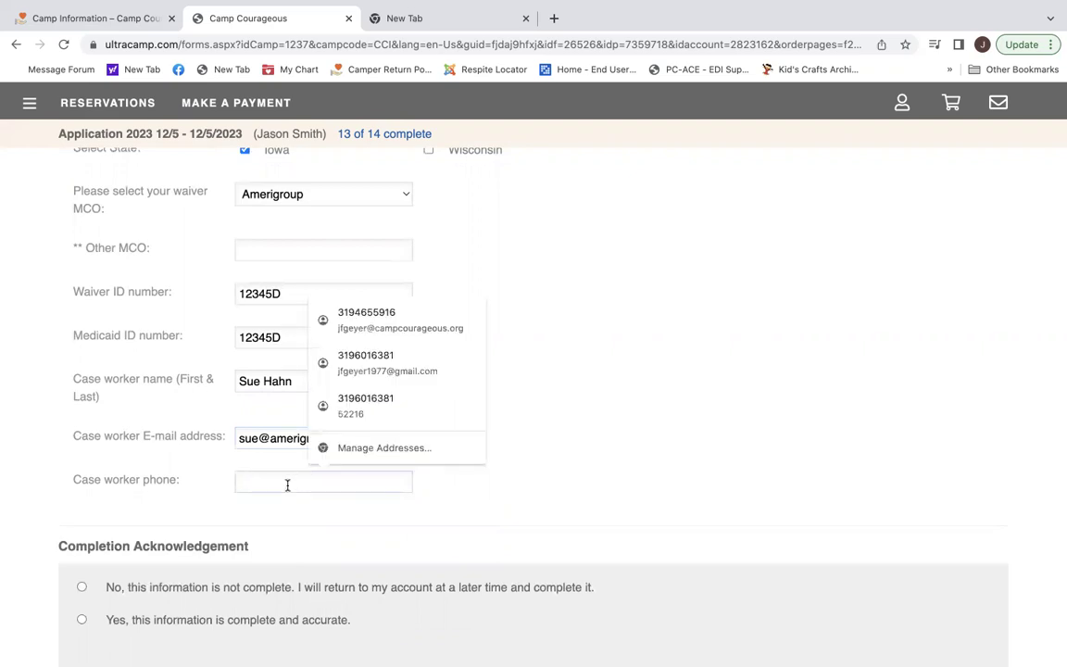
pyautogui.write('319-555')
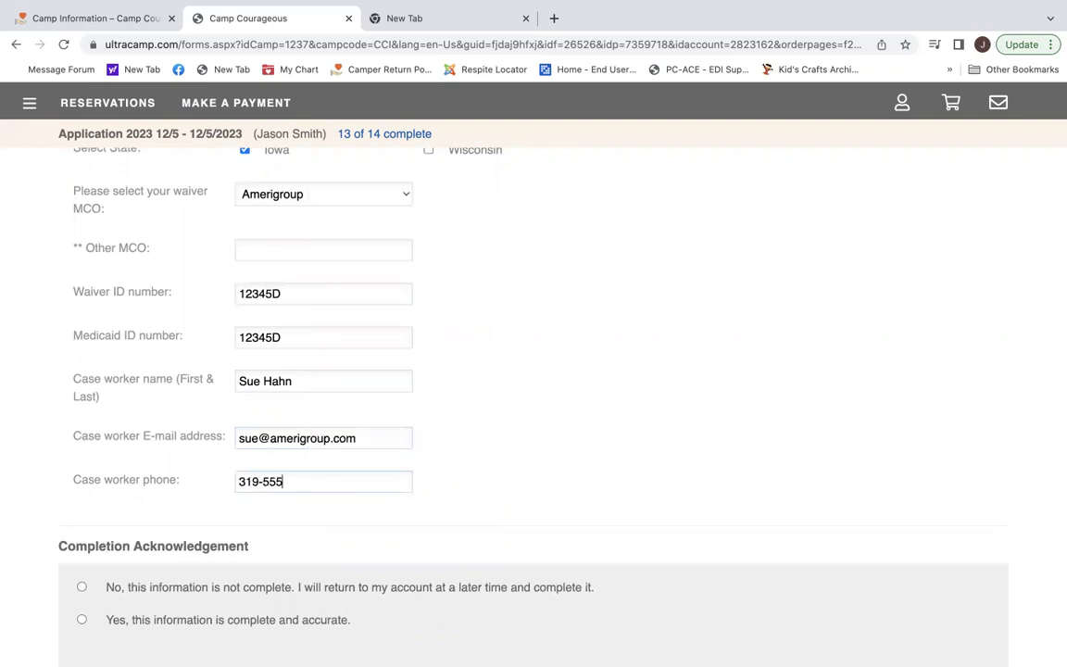
pyautogui.write('-0000')
# Confirm 'Yes, this information is complete and accurate', go to My Cart, and complete the order.
pyautogui.scroll(-1, 294, 480)
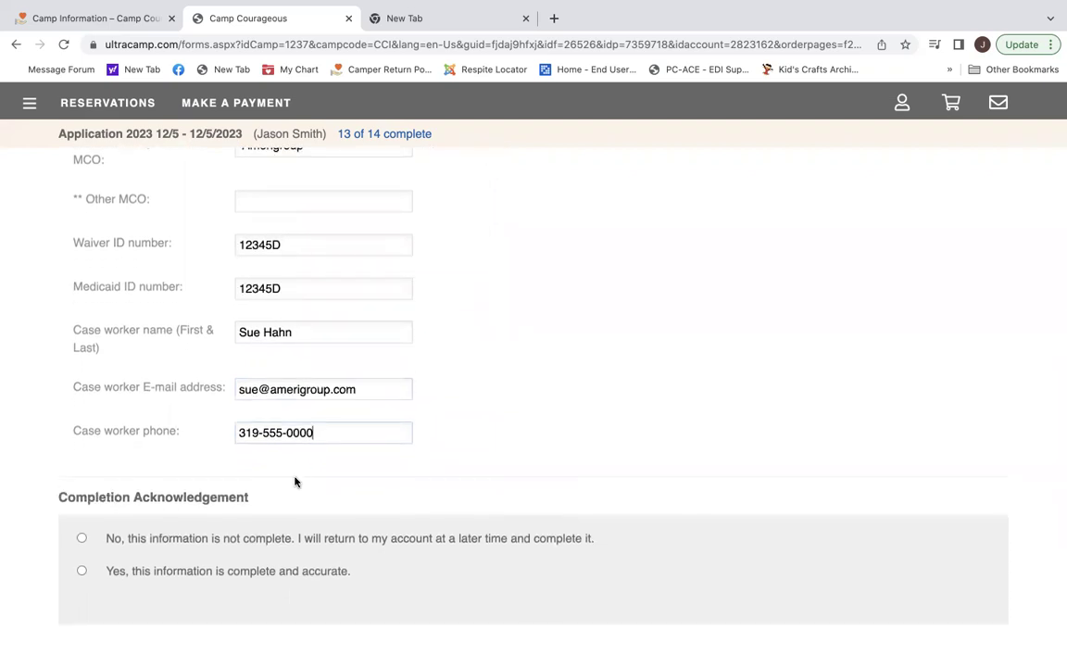
pyautogui.scroll(-1, 294, 481)
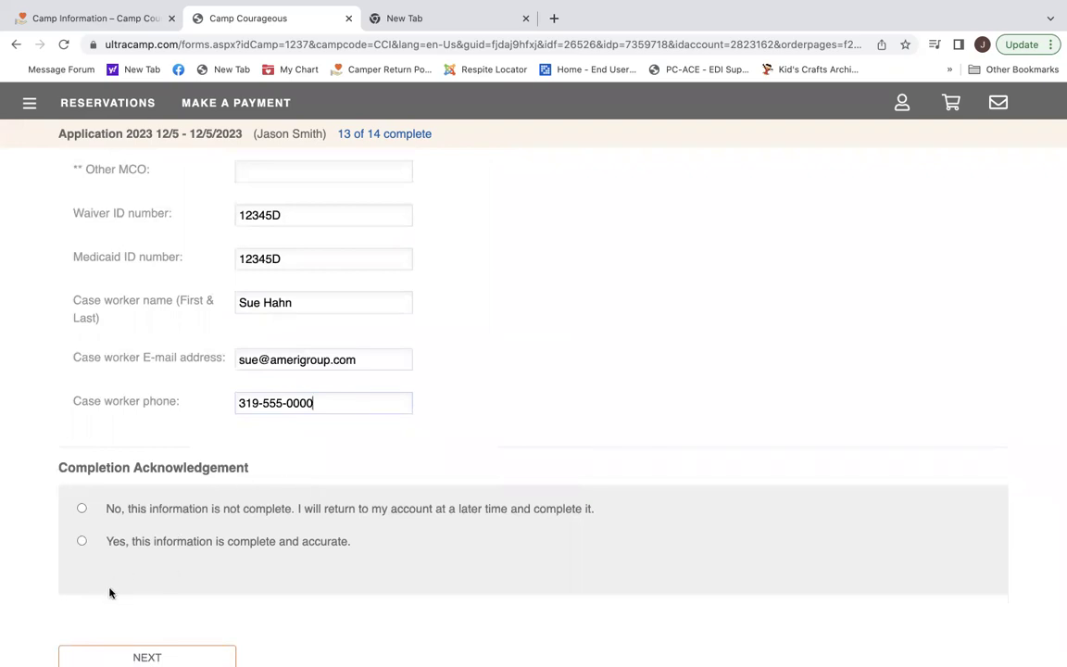
pyautogui.click(81, 541)
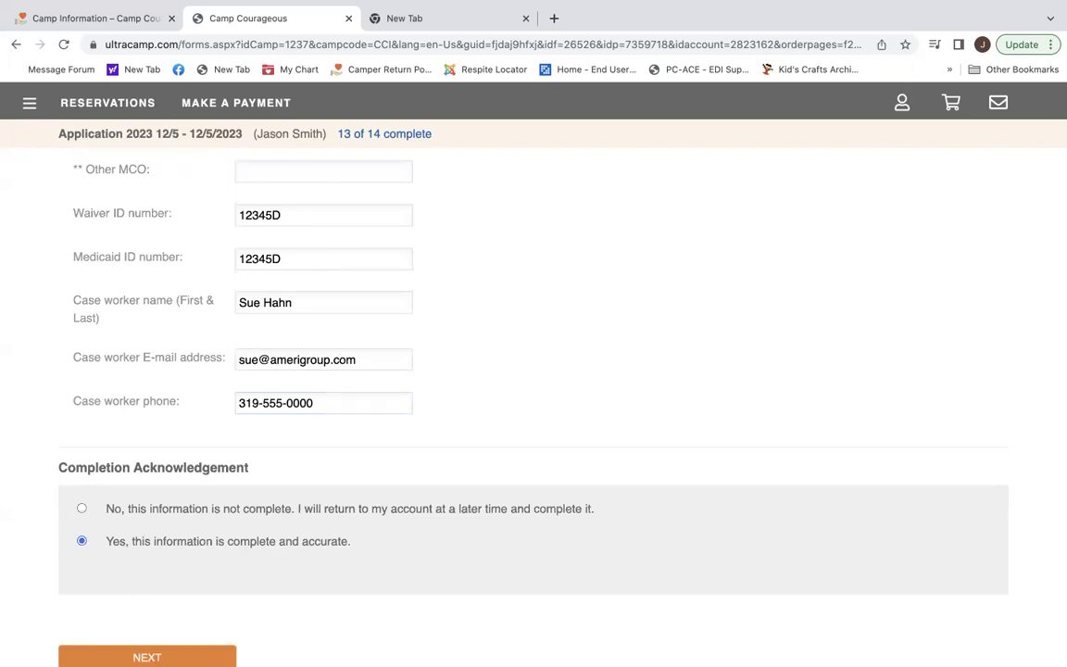
pyautogui.click(185, 655)
pyautogui.scroll(-2, 365, 604)
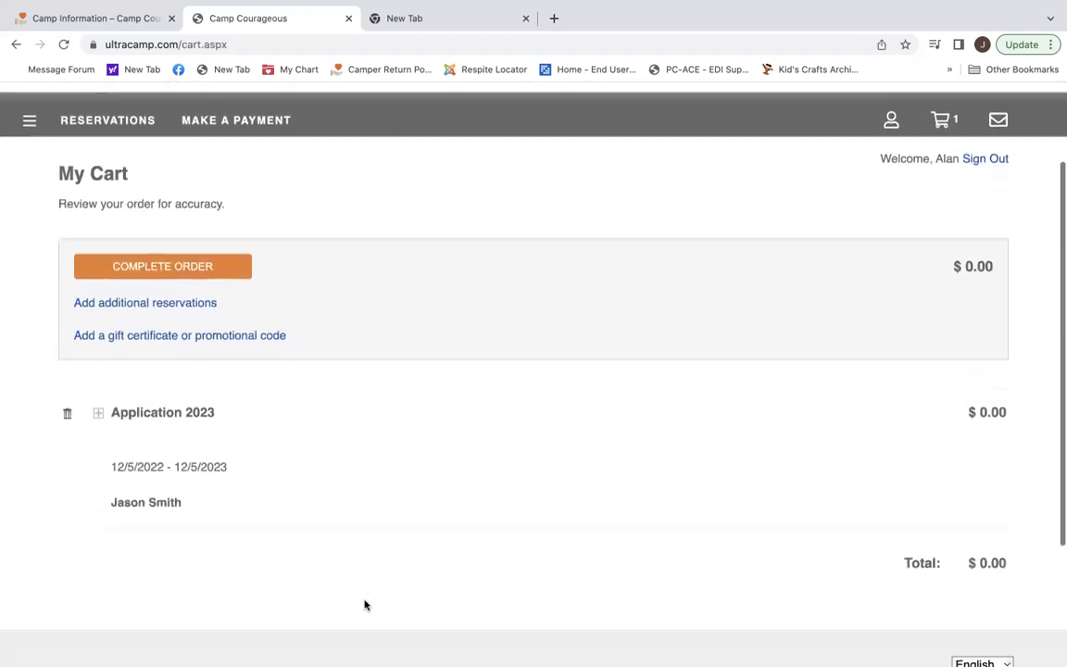
pyautogui.scroll(-1, 365, 603)
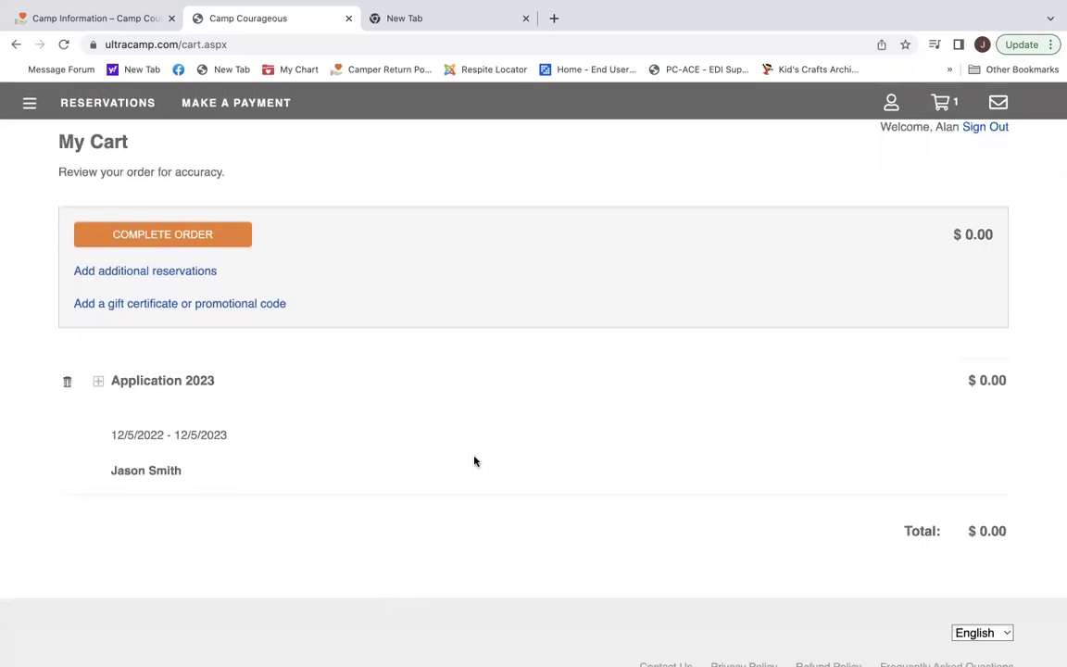
pyautogui.click(192, 237)
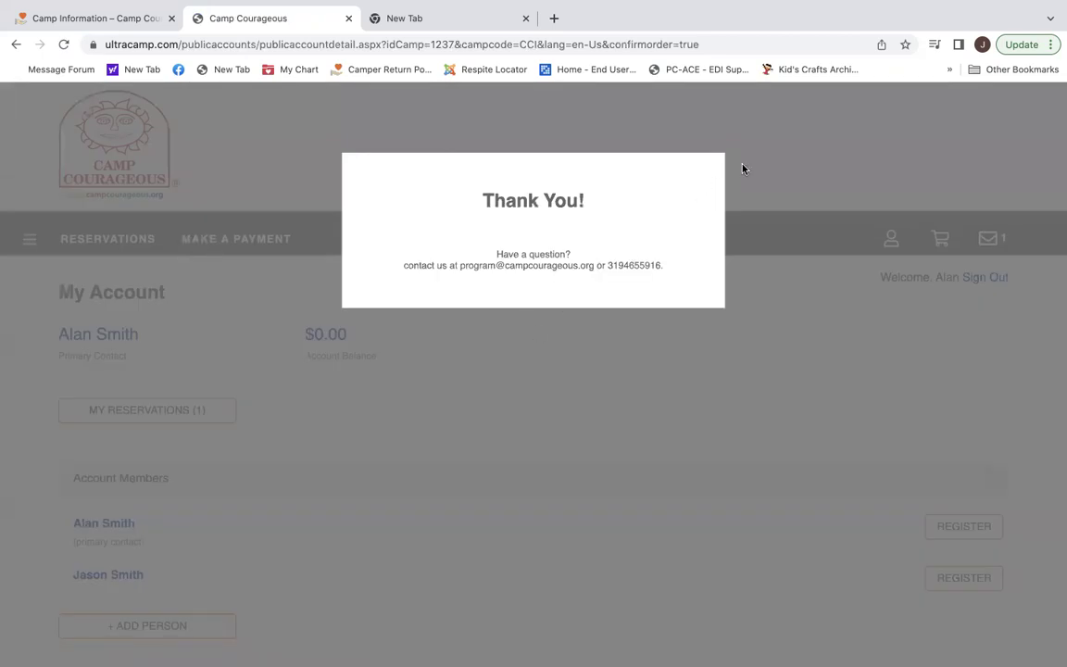
# Dismiss the Thank You popup and sign out of the Camp Courageous account.
pyautogui.click(703, 175)
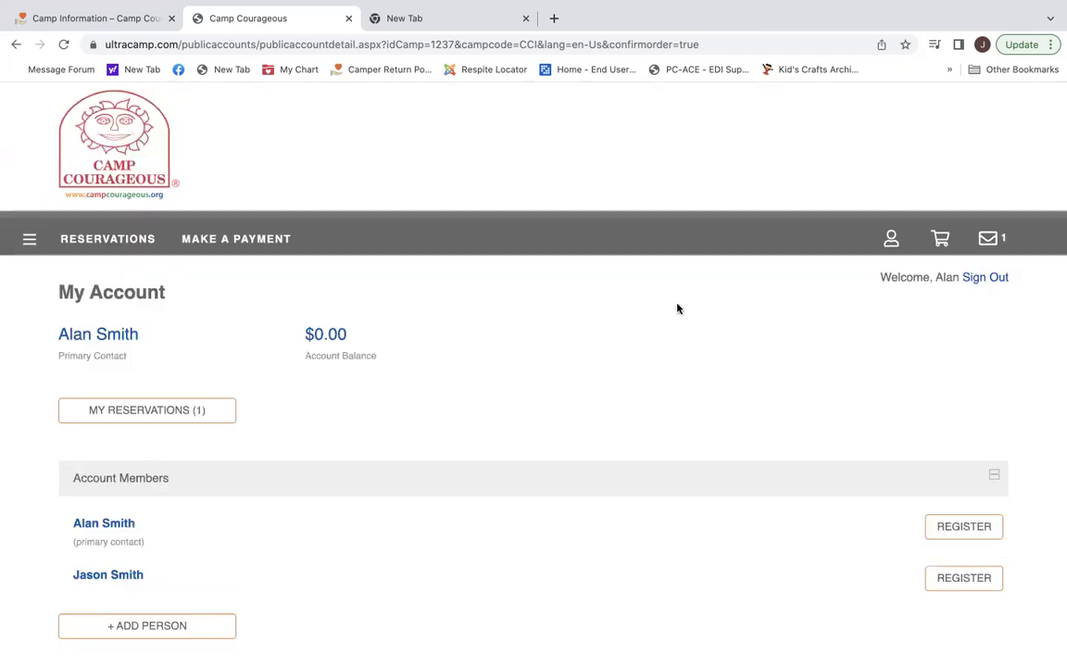
pyautogui.scroll(-2, 677, 308)
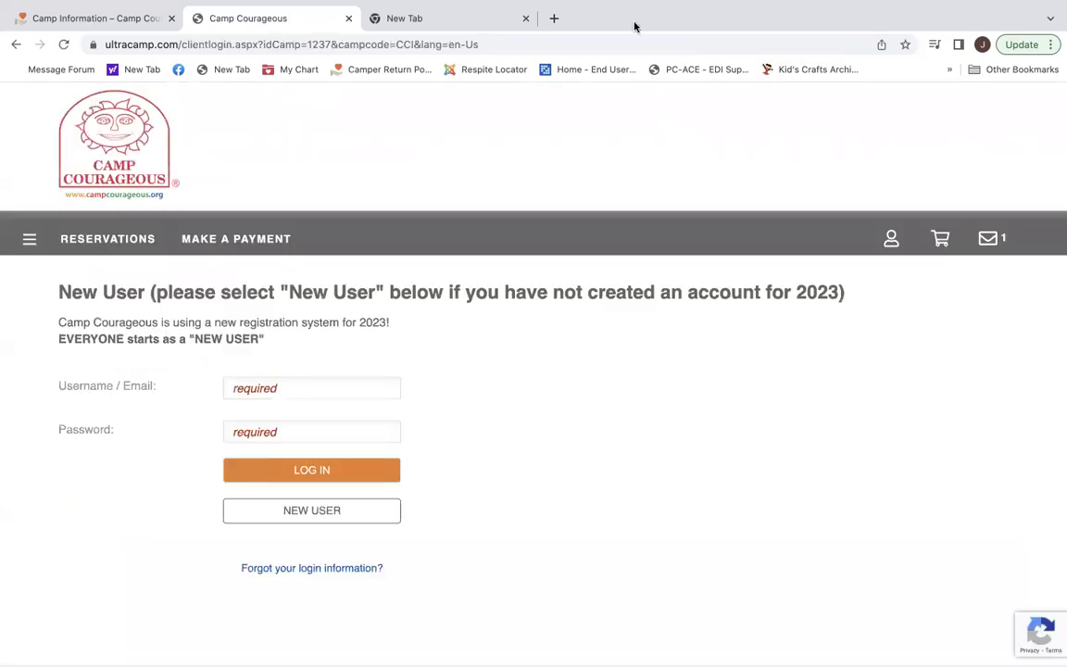
pyautogui.moveTo(623, 8)
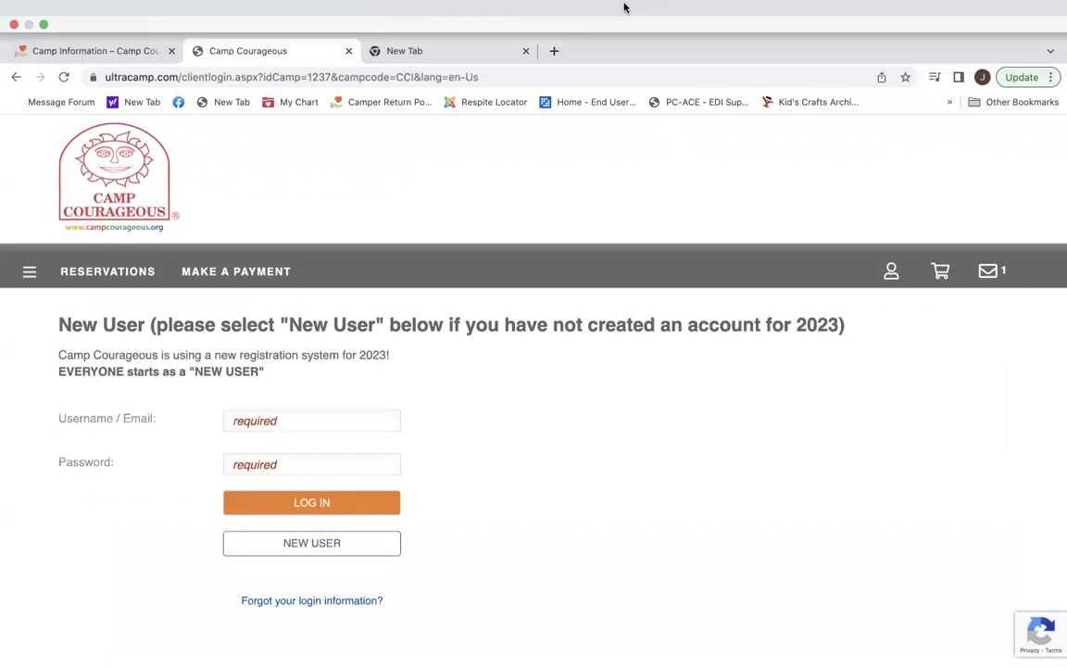